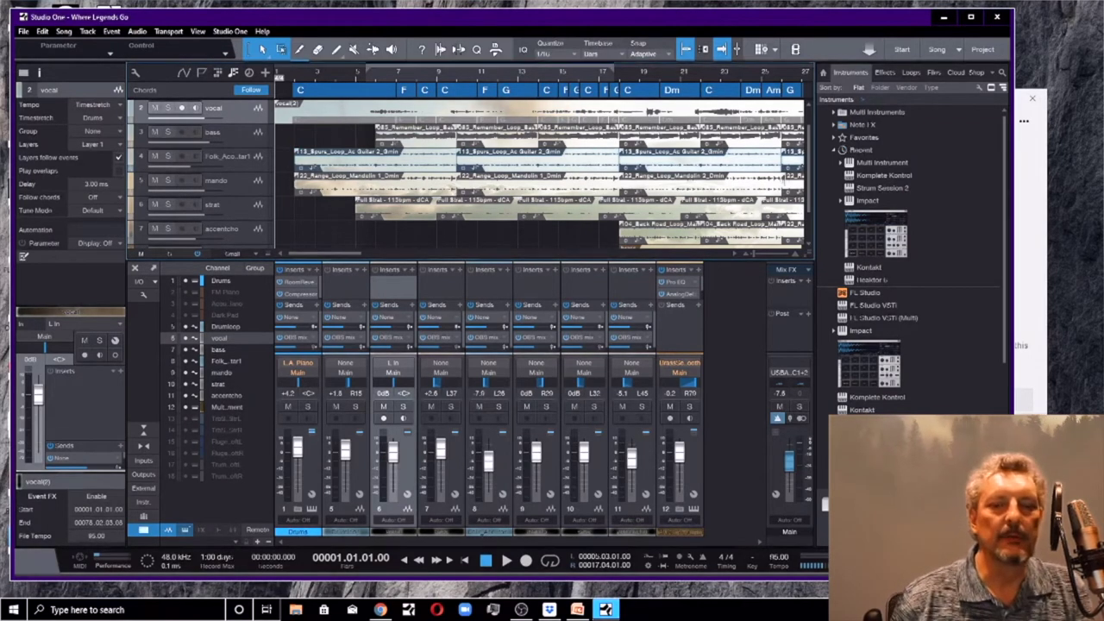
- Restore the 'My New Collaborative Workflow for 2020' YouTube video window over Studio One
{"action": "left_click", "coordinate": [380, 610]}
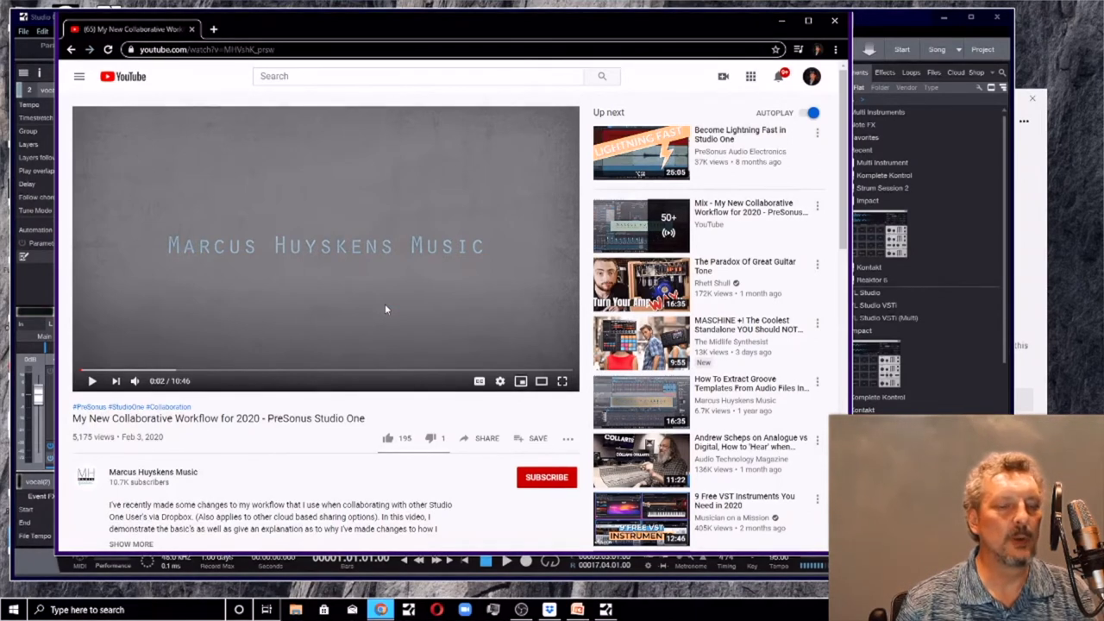
- Minimize the browser so the 'Where Legends Go' song and mixer show again
{"action": "left_click", "coordinate": [779, 23]}
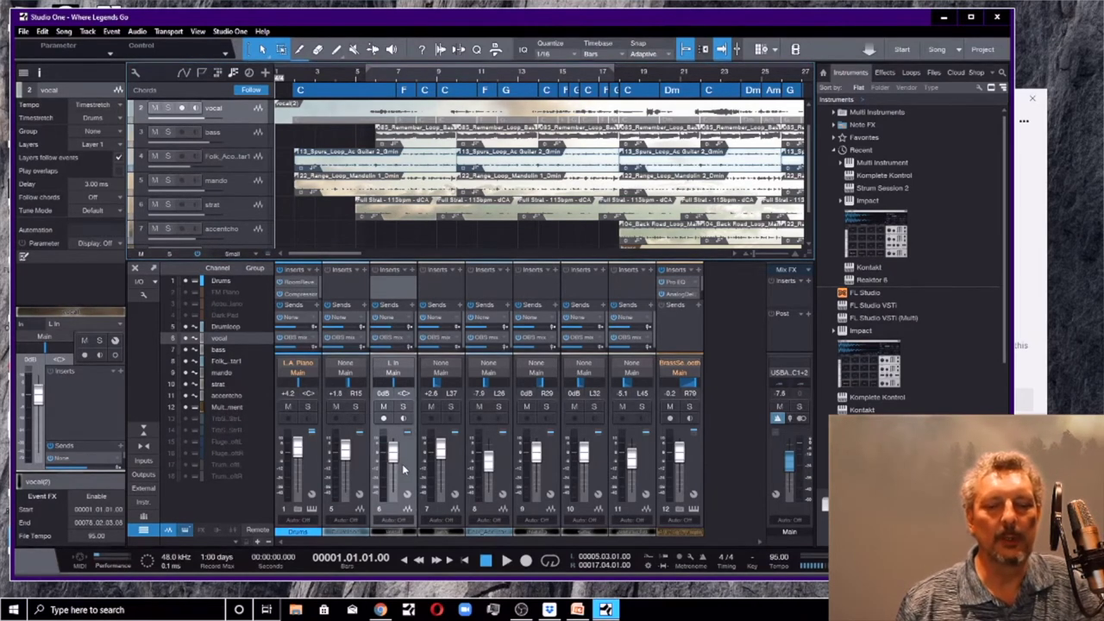
- Bring up the PowerPoint collaboration deck and move to slide 2's Local Project–DropBox Folder diagram
{"action": "left_click", "coordinate": [580, 610]}
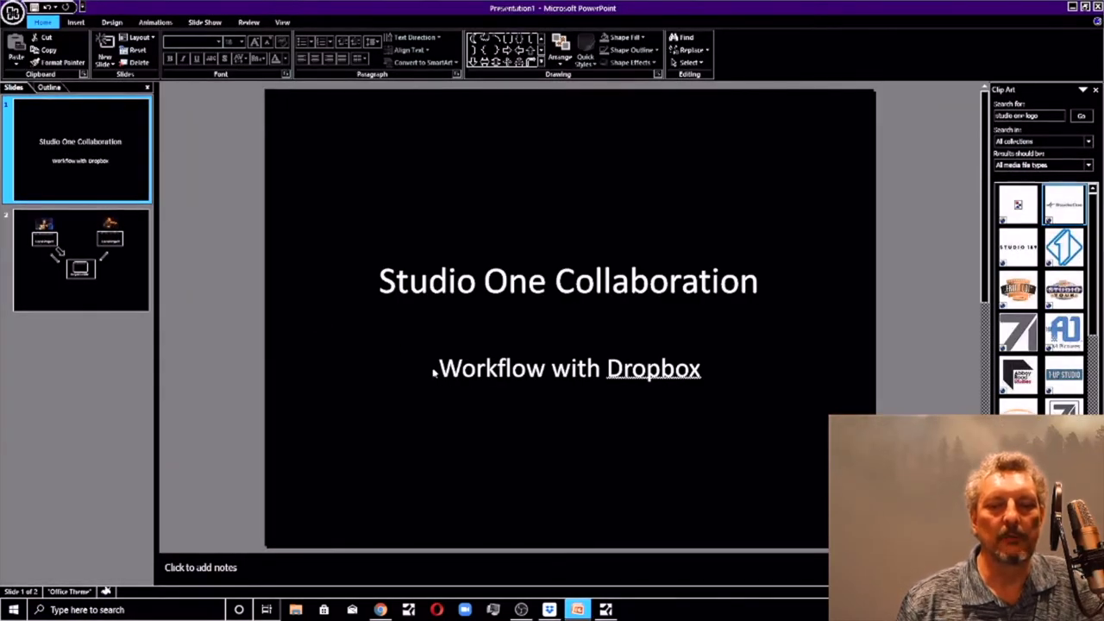
{"action": "left_click_drag", "start_coordinate": [431, 371], "coordinate": [730, 376]}
{"action": "left_click", "coordinate": [453, 466]}
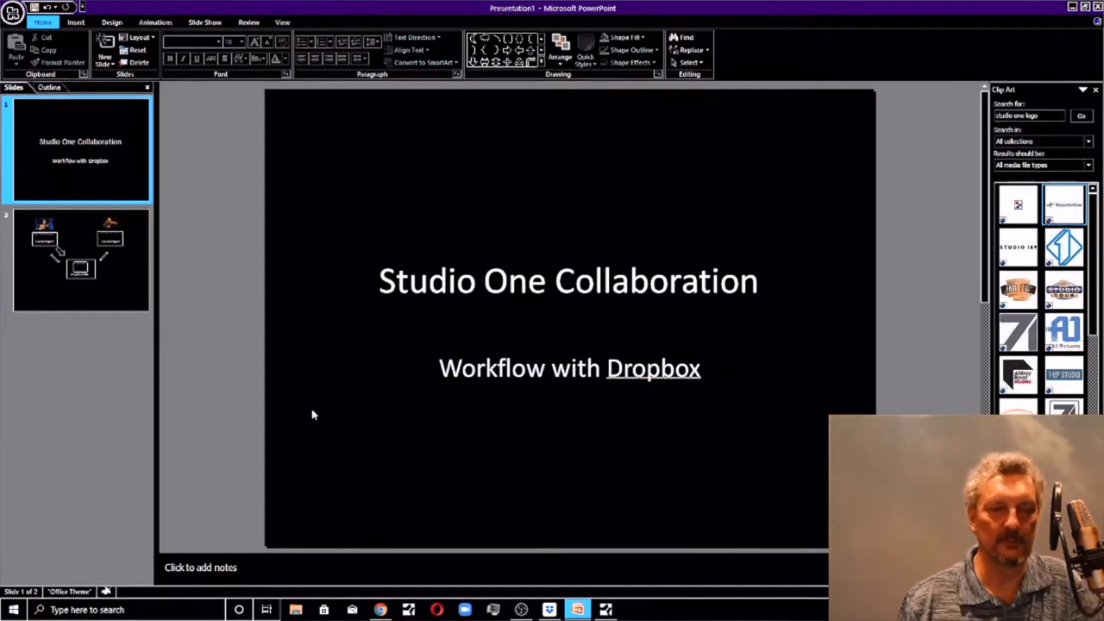
{"action": "left_click", "coordinate": [121, 301]}
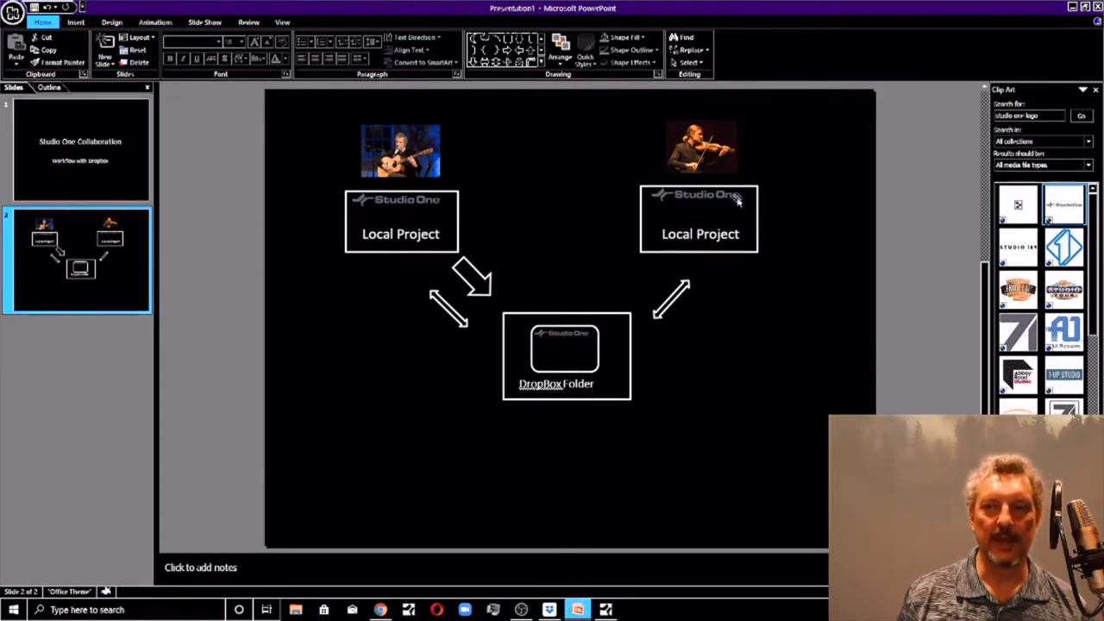
- Switch from the PowerPoint diagram back to the Studio One 'Where Legends Go' song
{"action": "left_click", "coordinate": [1073, 6]}
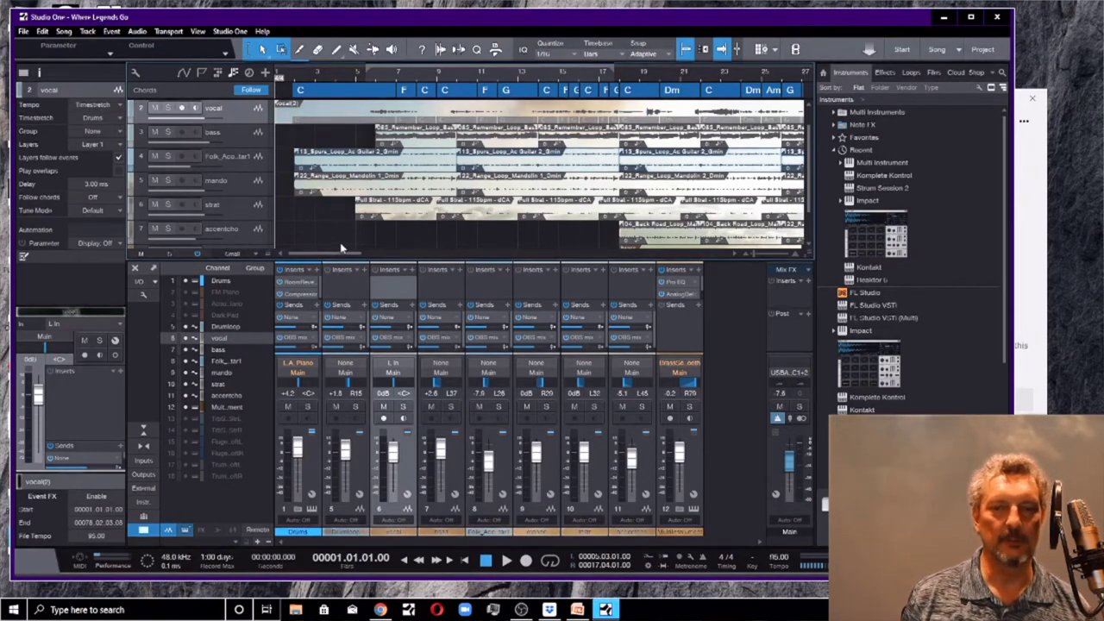
- Browse the arrangement's tracks down to brass, then bring up the Windows Win+X menu
{"action": "left_click_drag", "start_coordinate": [350, 253], "coordinate": [475, 262]}
{"action": "scroll", "coordinate": [480, 233], "scroll_direction": "down", "scroll_amount": 2}
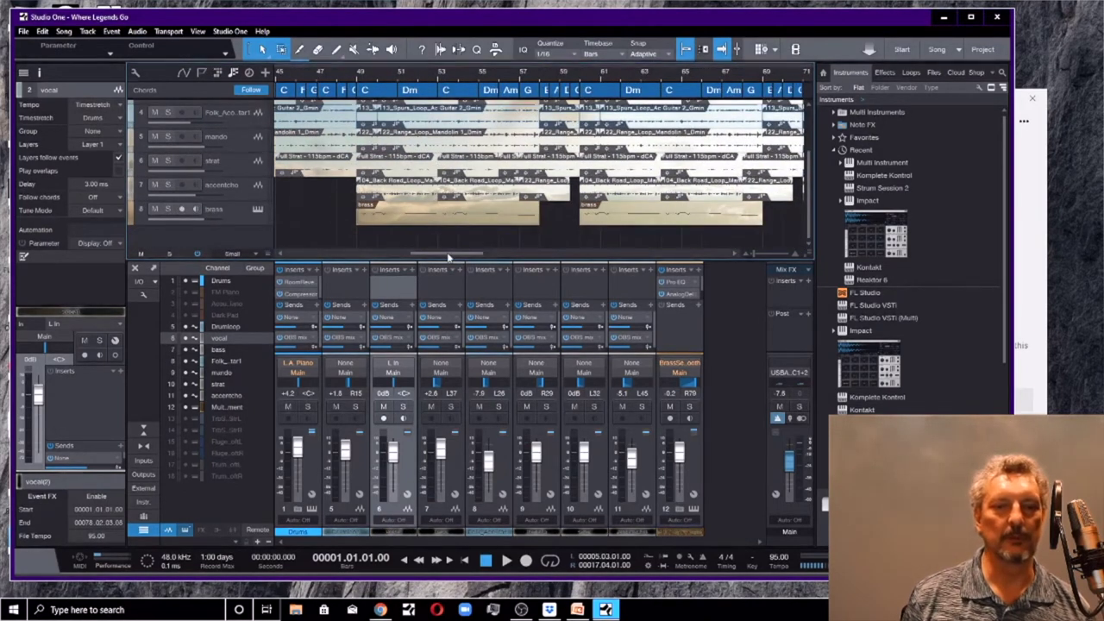
{"action": "scroll", "coordinate": [409, 214], "scroll_direction": "left", "scroll_amount": 10}
{"action": "scroll", "coordinate": [409, 214], "scroll_direction": "up", "scroll_amount": 3}
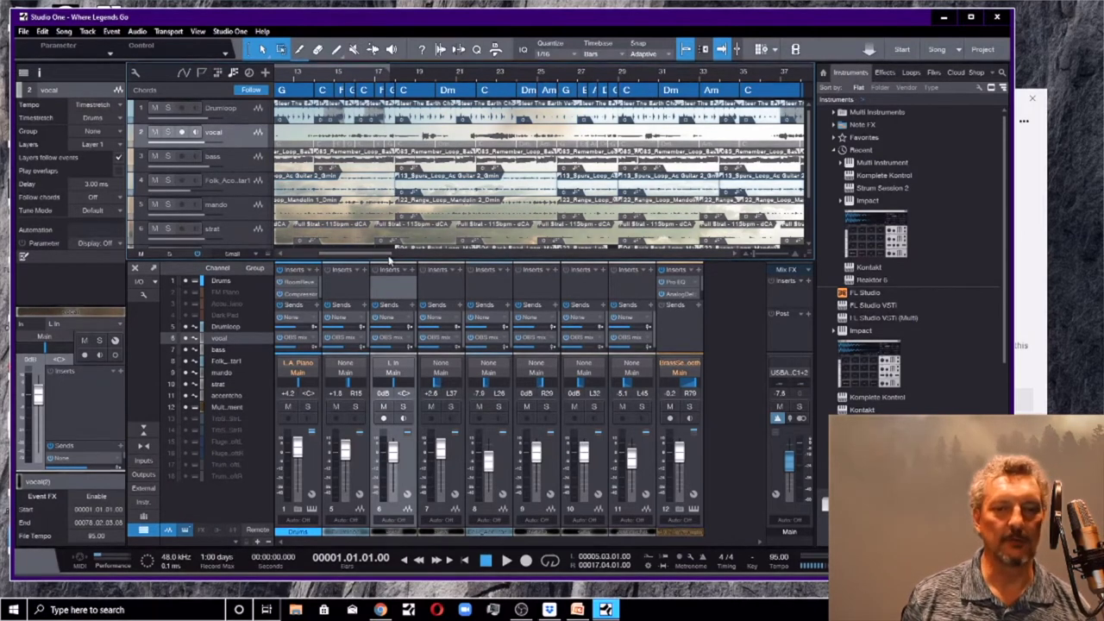
{"action": "scroll", "coordinate": [341, 227], "scroll_direction": "down", "scroll_amount": 3}
{"action": "left_click_drag", "start_coordinate": [352, 253], "coordinate": [304, 254]}
{"action": "scroll", "coordinate": [368, 223], "scroll_direction": "up", "scroll_amount": 2}
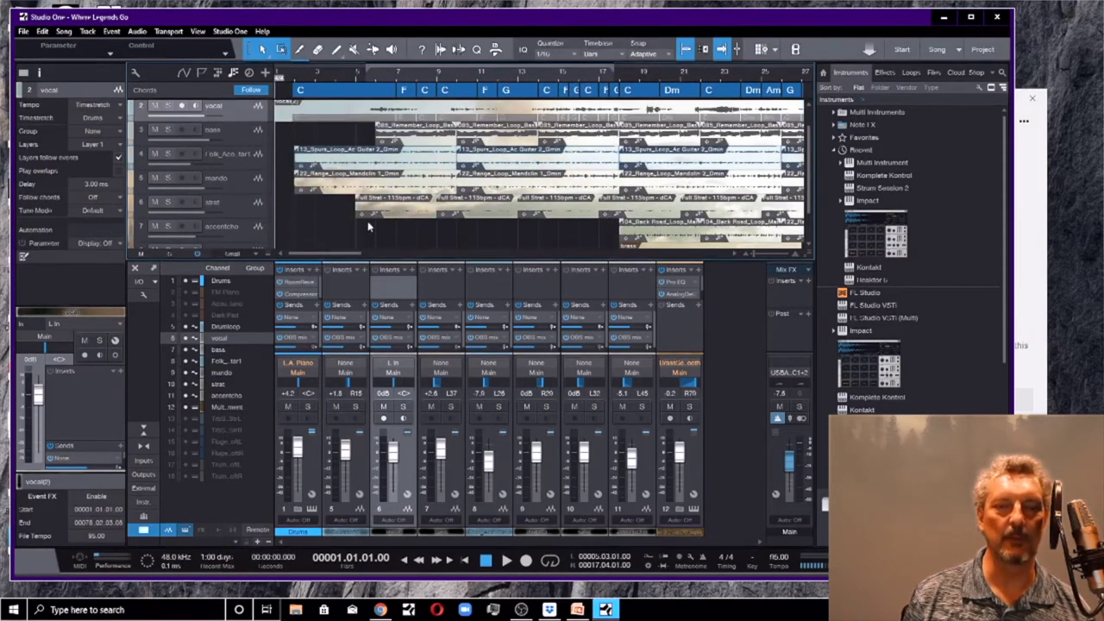
{"action": "scroll", "coordinate": [367, 220], "scroll_direction": "up", "scroll_amount": 1}
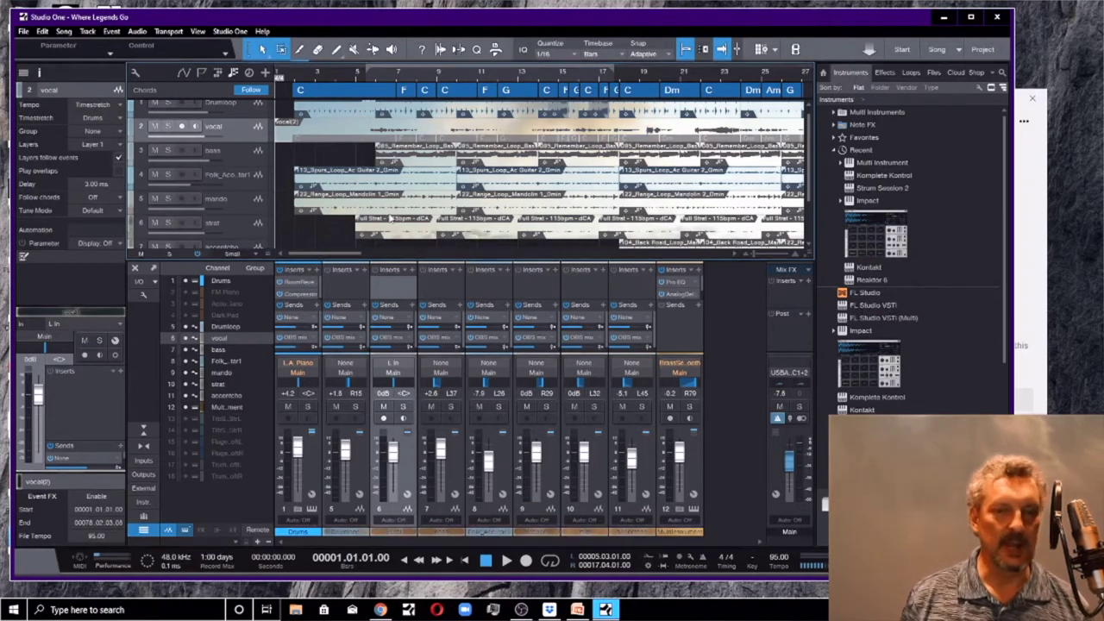
{"action": "scroll", "coordinate": [391, 219], "scroll_direction": "up", "scroll_amount": 1}
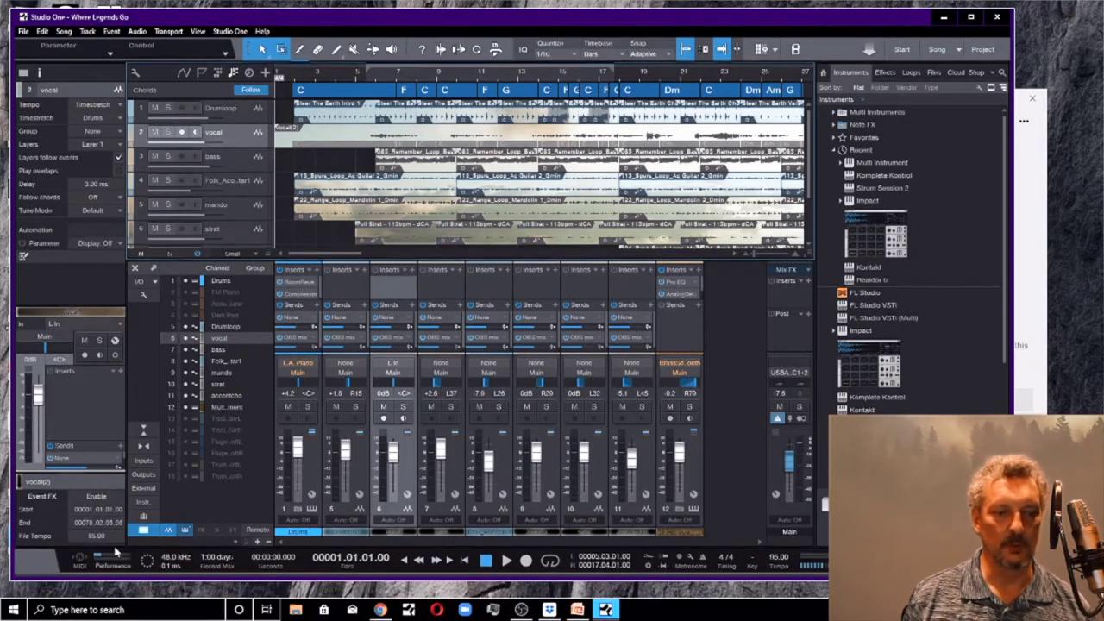
{"action": "right_click", "coordinate": [12, 609]}
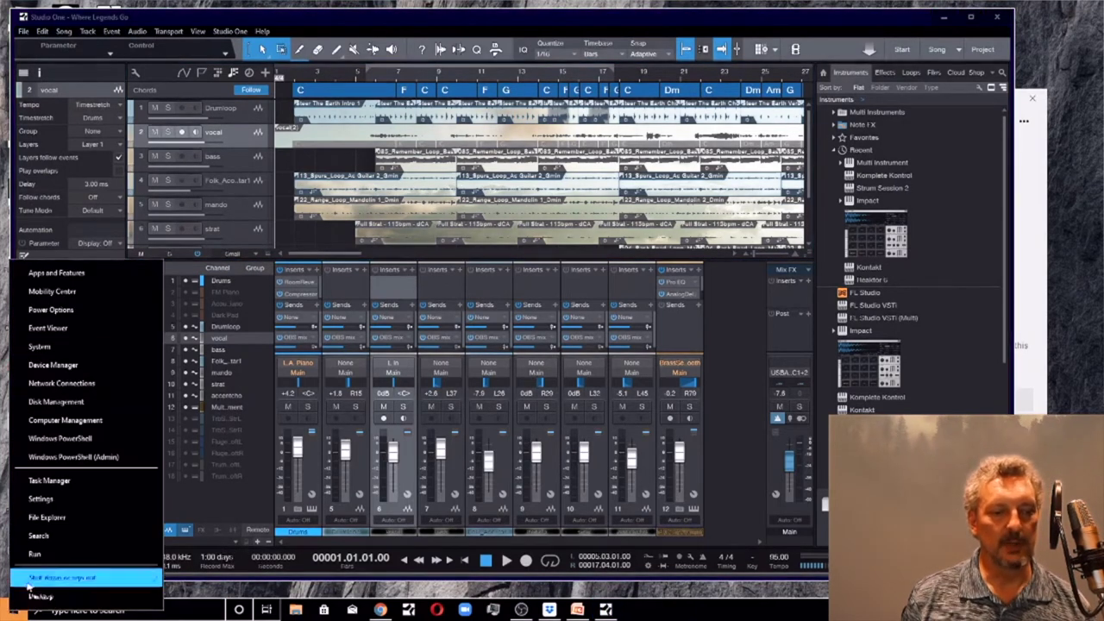
- Browse Documents > Studio One > Songs > Where Legends Go in File Explorer, then close it
{"action": "left_click", "coordinate": [52, 517]}
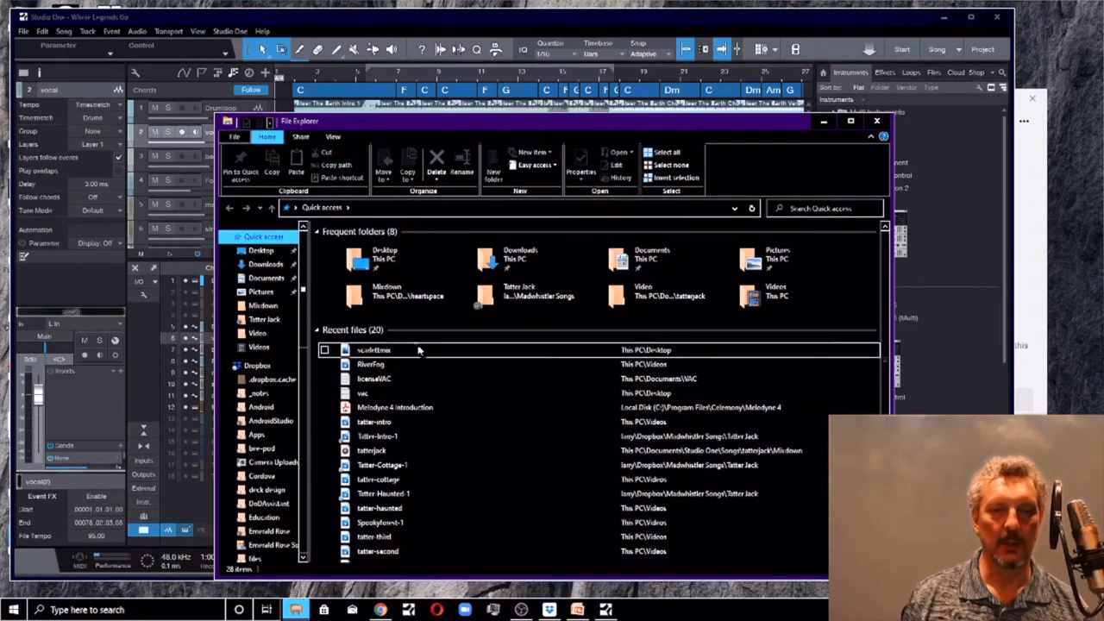
{"action": "double_click", "coordinate": [625, 251]}
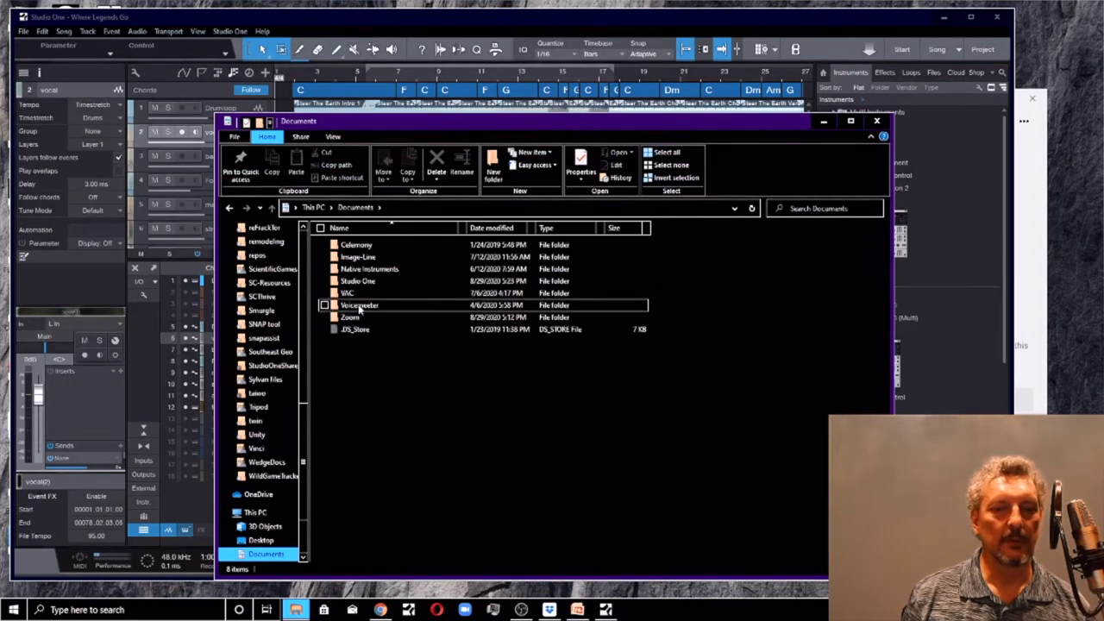
{"action": "double_click", "coordinate": [353, 287]}
{"action": "double_click", "coordinate": [352, 283]}
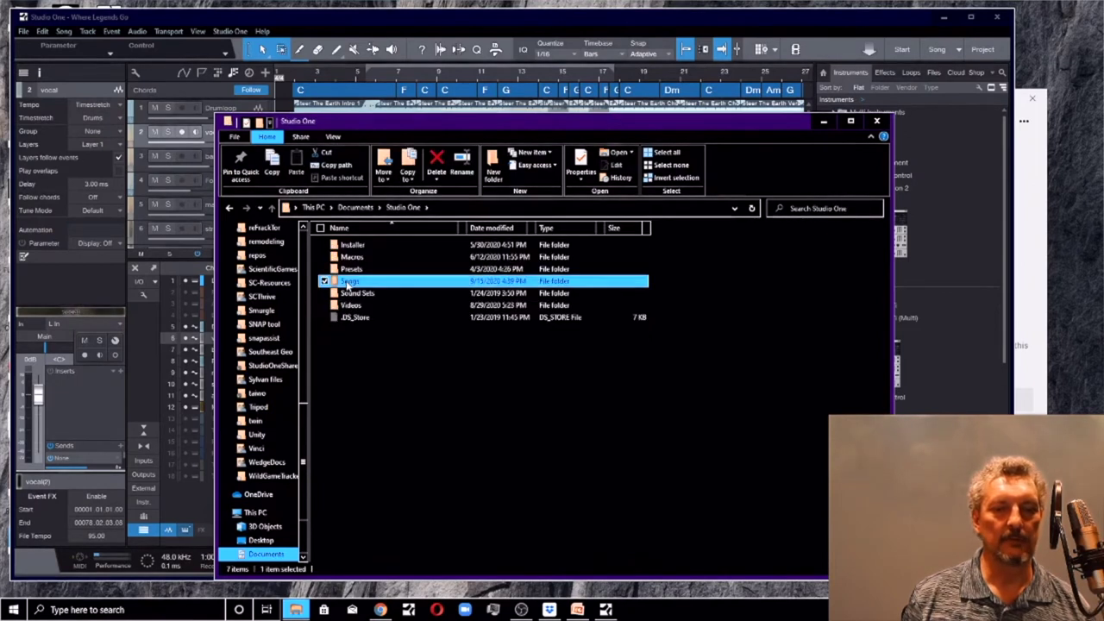
{"action": "scroll", "coordinate": [398, 386], "scroll_direction": "down", "scroll_amount": 3}
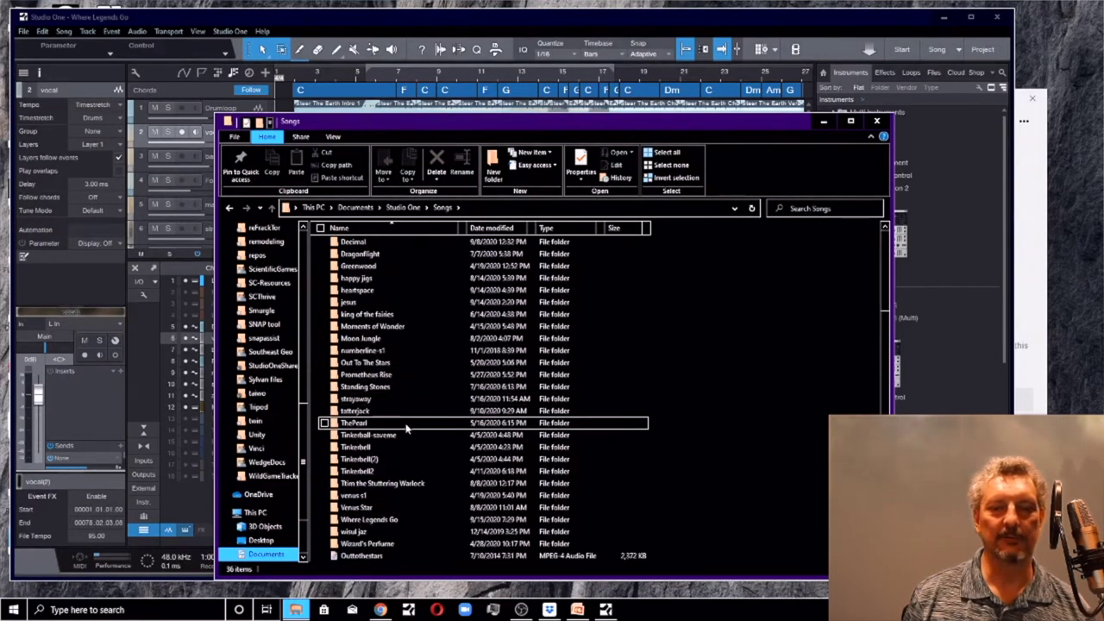
{"action": "scroll", "coordinate": [405, 423], "scroll_direction": "up", "scroll_amount": 3}
{"action": "scroll", "coordinate": [407, 427], "scroll_direction": "down", "scroll_amount": 3}
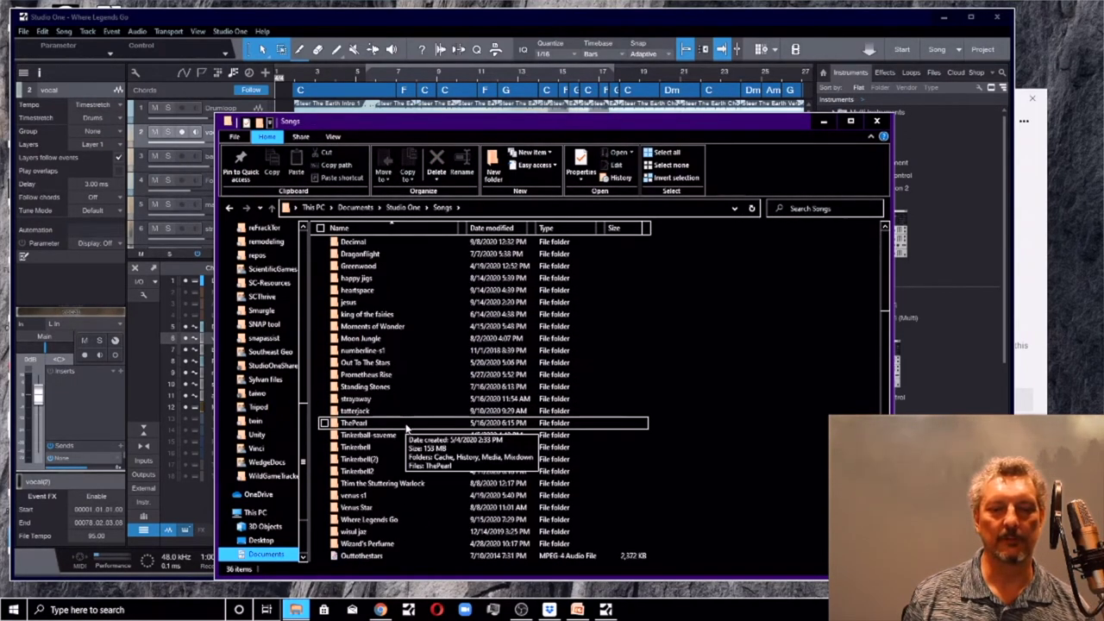
{"action": "double_click", "coordinate": [371, 519]}
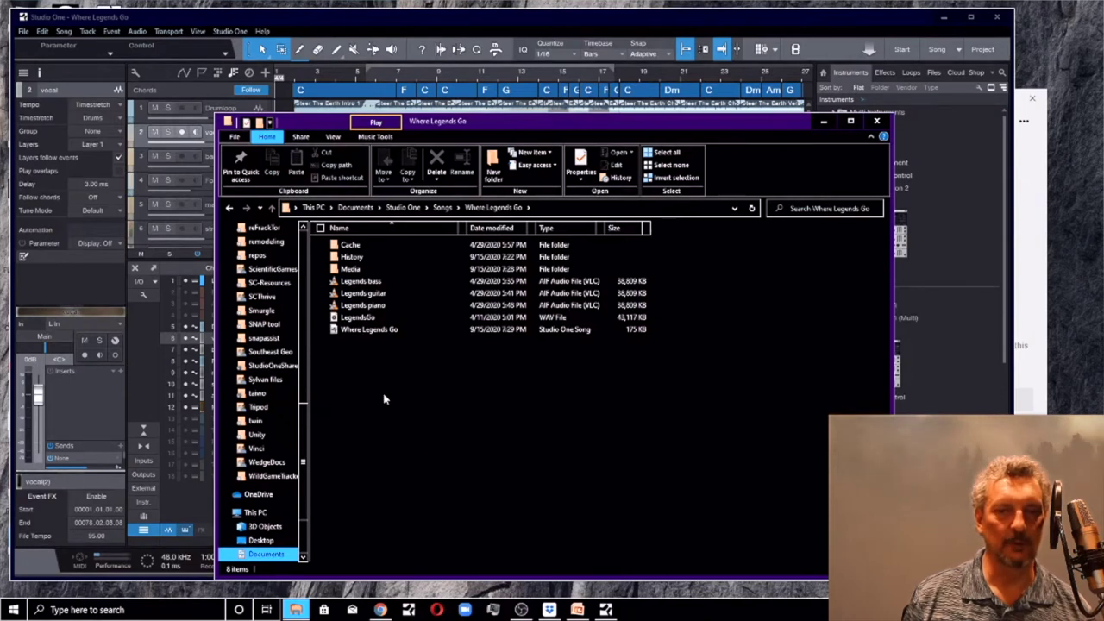
{"action": "left_click", "coordinate": [877, 122]}
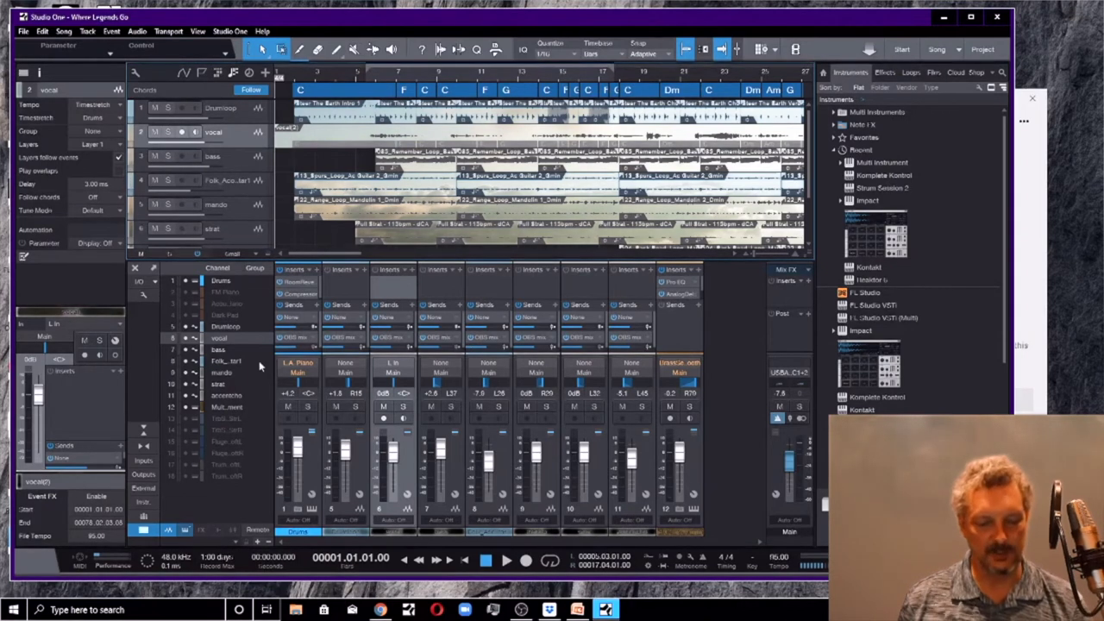
- Hide and re-show the mixer with F3, then open the Studio One application menu
{"action": "key", "text": "F3"}
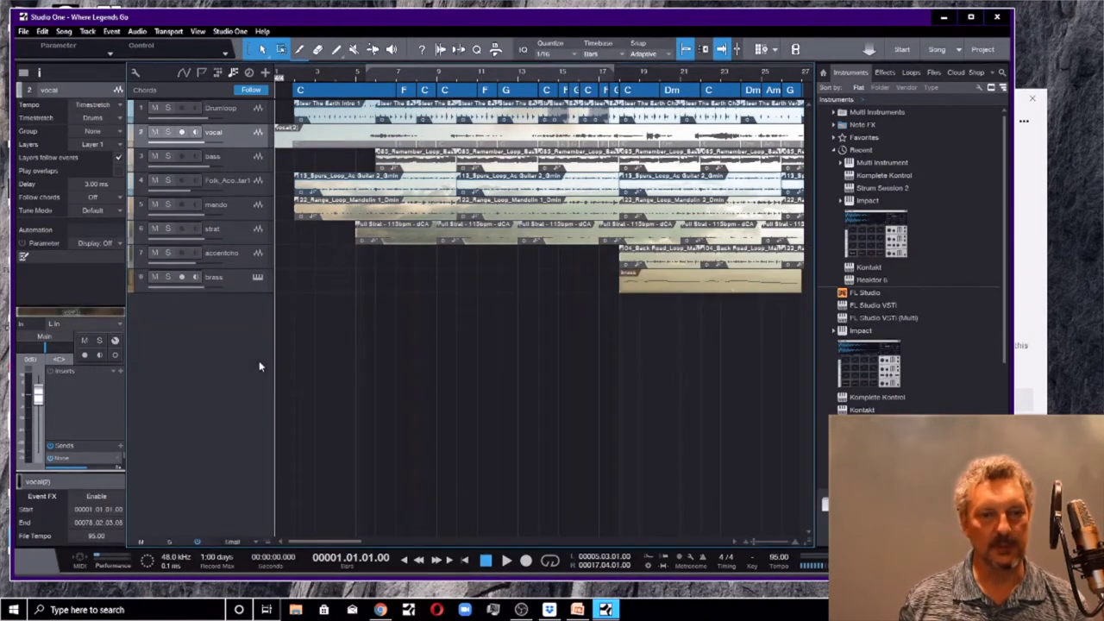
{"action": "key", "text": "F3"}
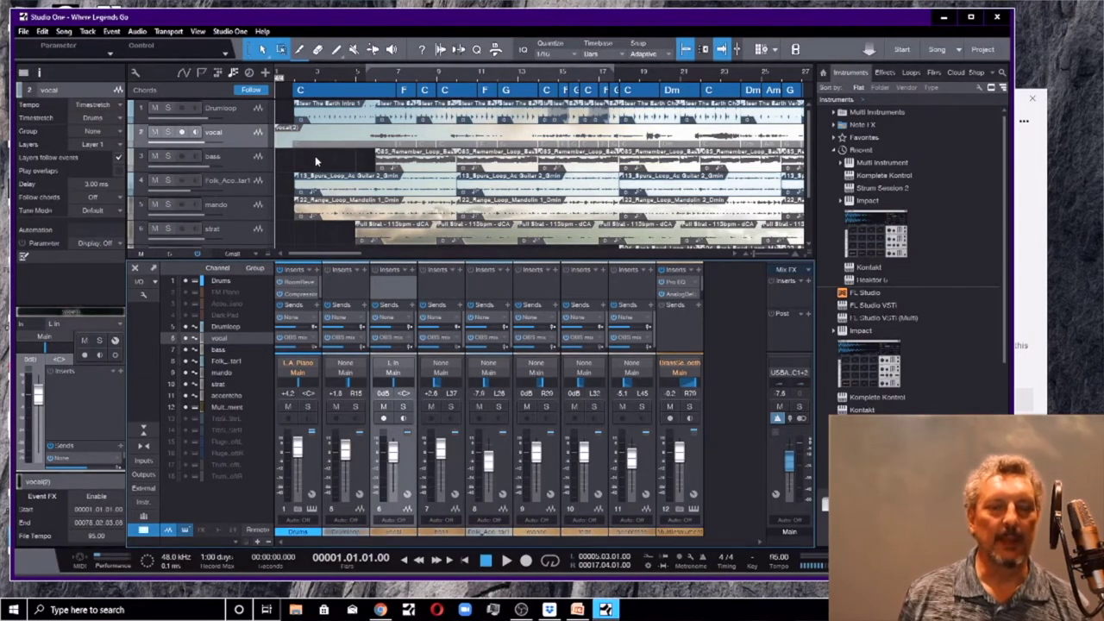
{"action": "left_click", "coordinate": [232, 32]}
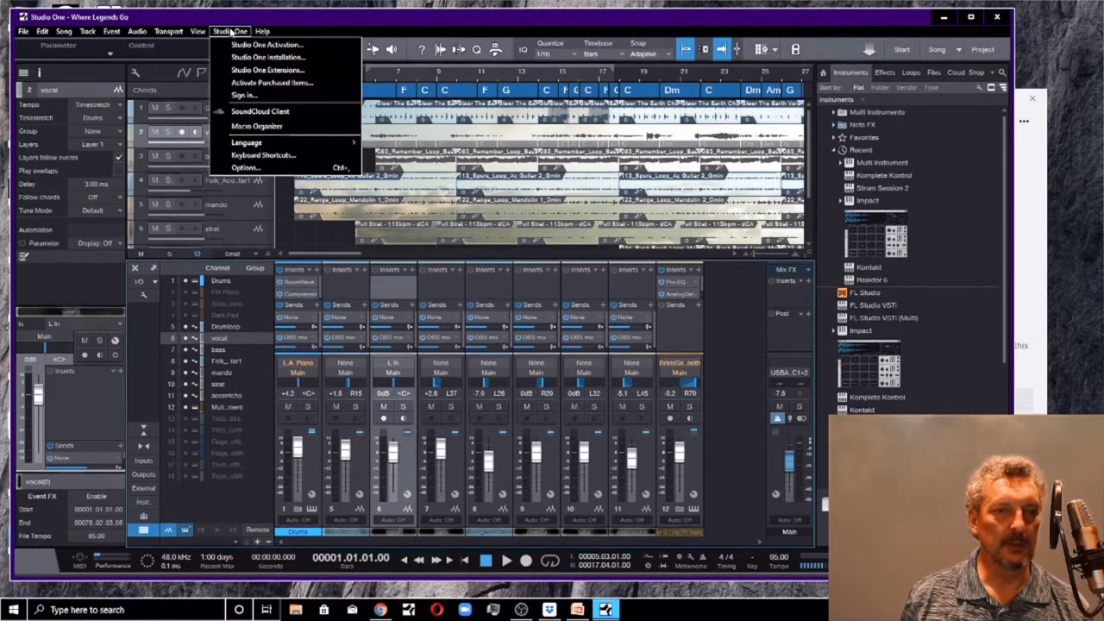
- Go from Options to Song Setup's Audio I/O Setup inputs for ASIO4ALL v2
{"action": "left_click", "coordinate": [255, 168]}
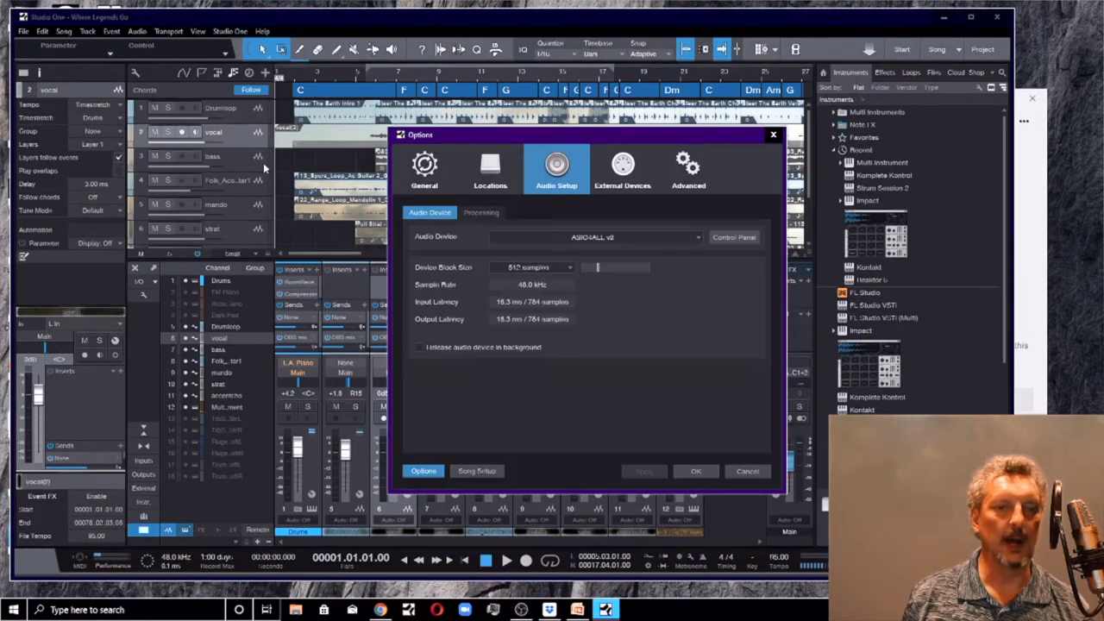
{"action": "left_click", "coordinate": [477, 471]}
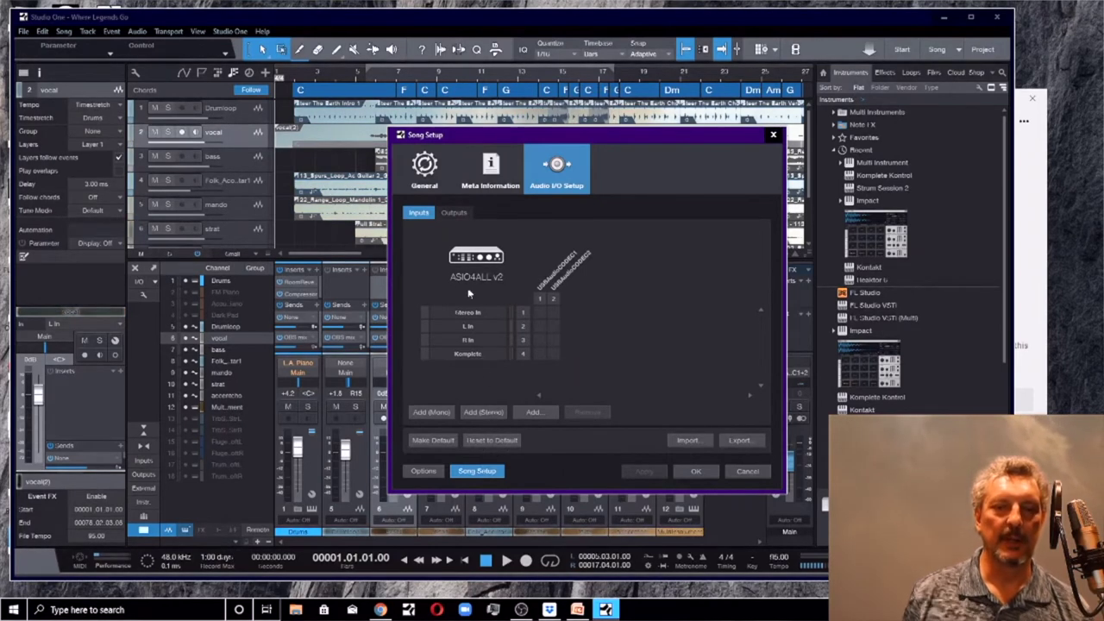
- Reset the song's audio I/O routing to the default setup and apply it
{"action": "left_click", "coordinate": [456, 213]}
{"action": "left_click", "coordinate": [418, 214]}
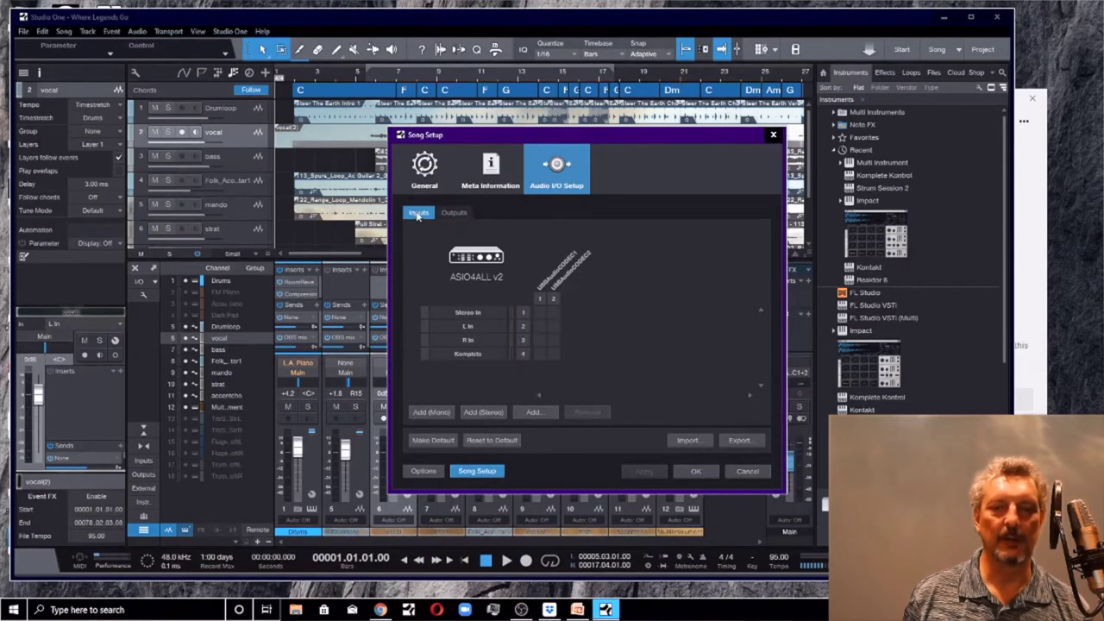
{"action": "left_click", "coordinate": [504, 440]}
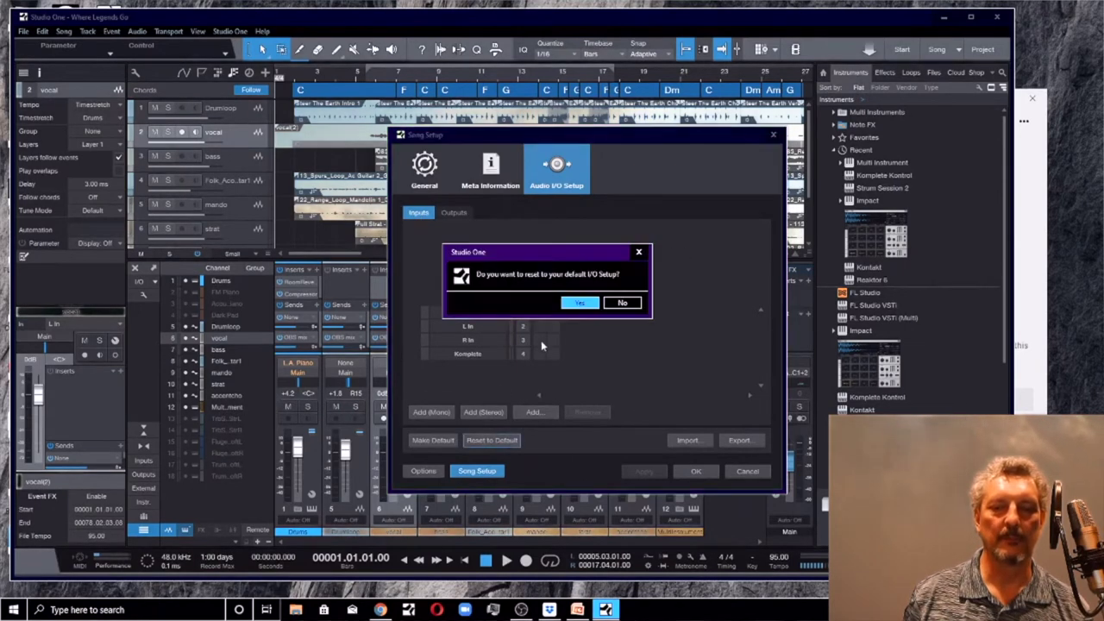
{"action": "left_click", "coordinate": [581, 302]}
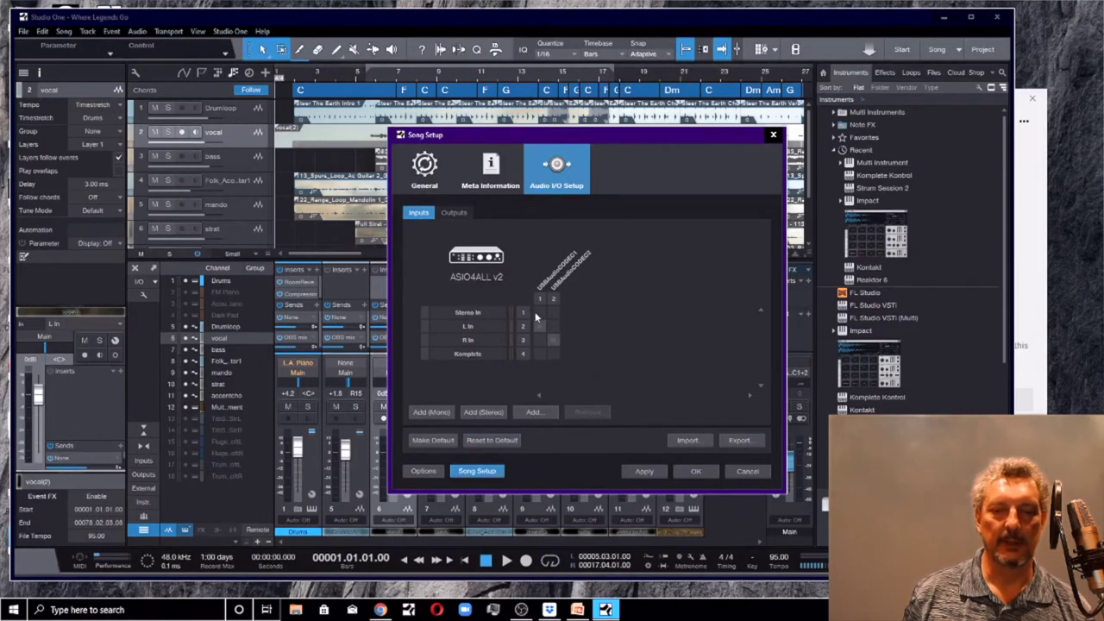
{"action": "left_click", "coordinate": [656, 471]}
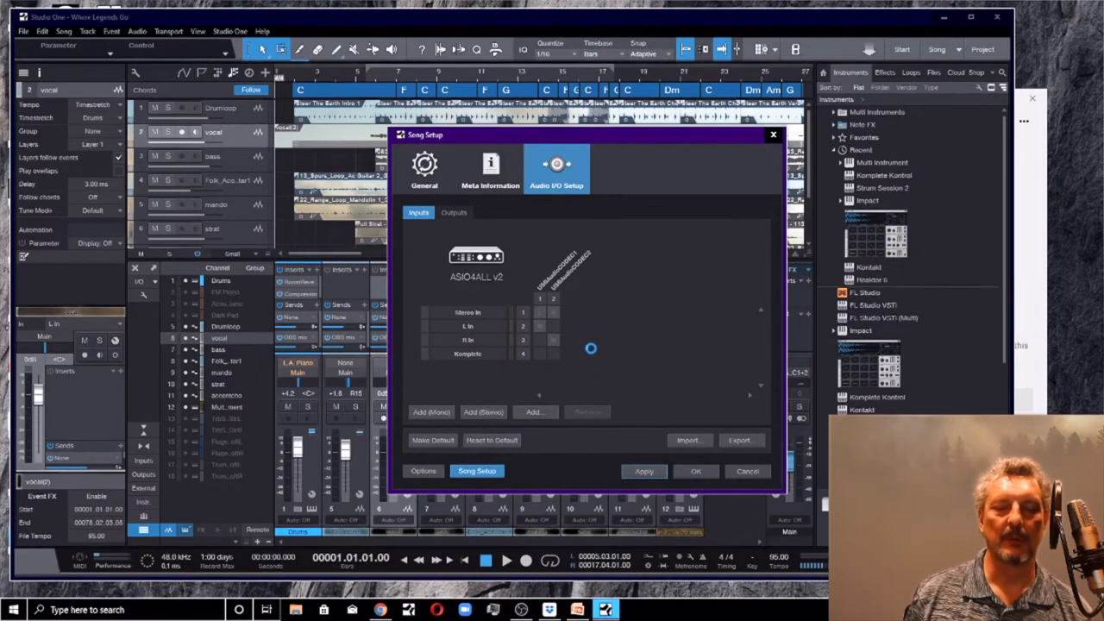
- Recheck the output and input routing, then close Song Setup
{"action": "left_click", "coordinate": [454, 212]}
{"action": "left_click", "coordinate": [422, 214]}
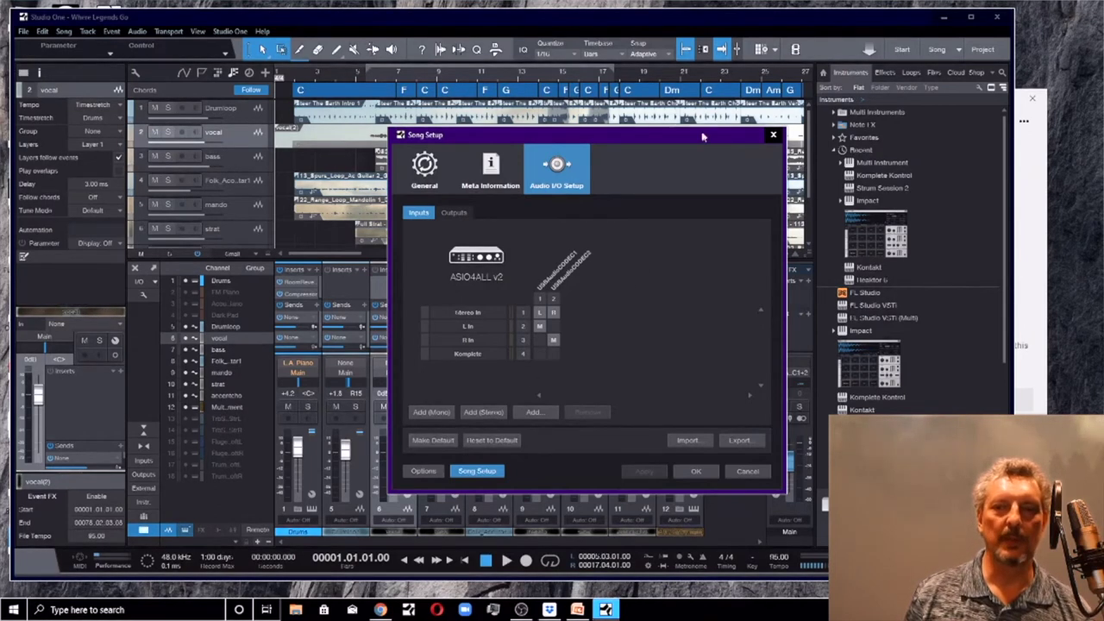
{"action": "left_click_drag", "start_coordinate": [703, 136], "coordinate": [703, 118]}
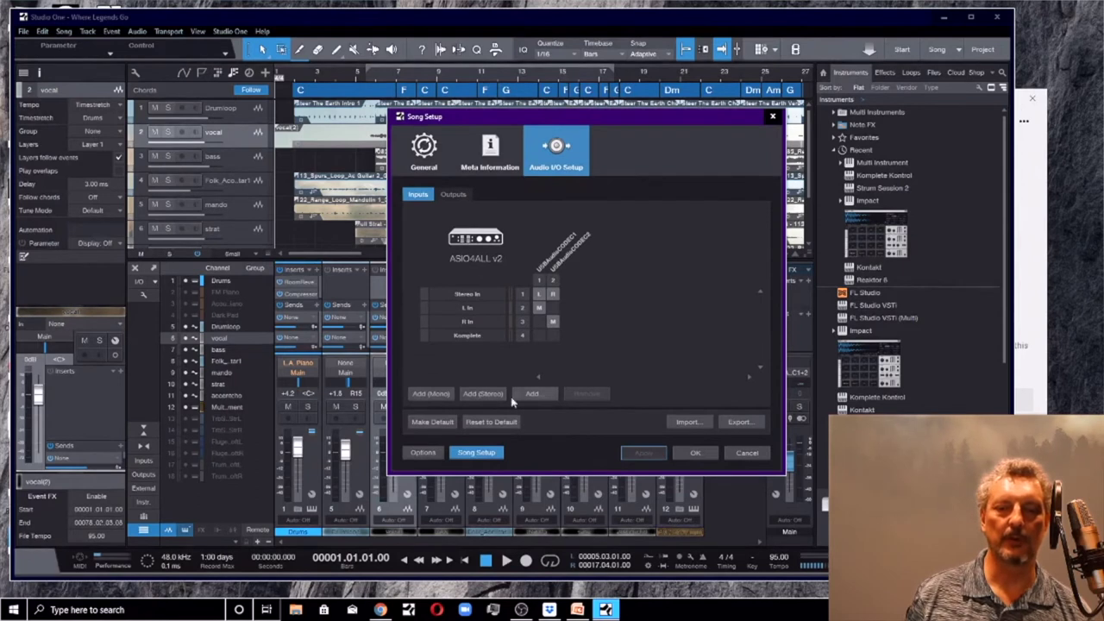
{"action": "left_click", "coordinate": [774, 117]}
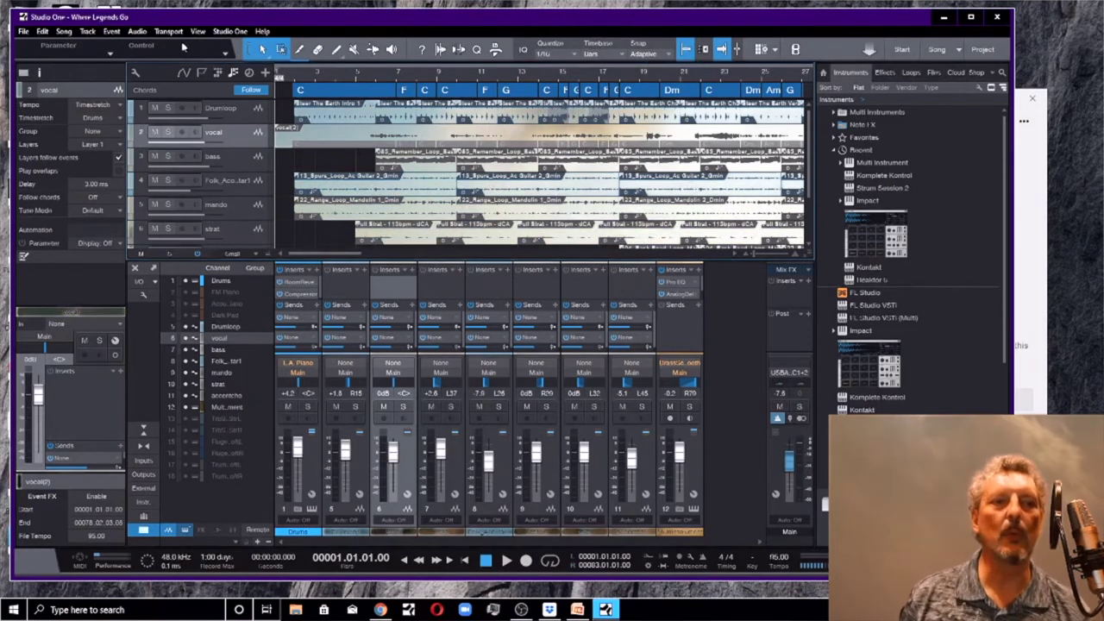
- Open Export Stems and list sources by Tracks: Drumloop, vocal, bass, mando, strat, brass
{"action": "left_click", "coordinate": [63, 33]}
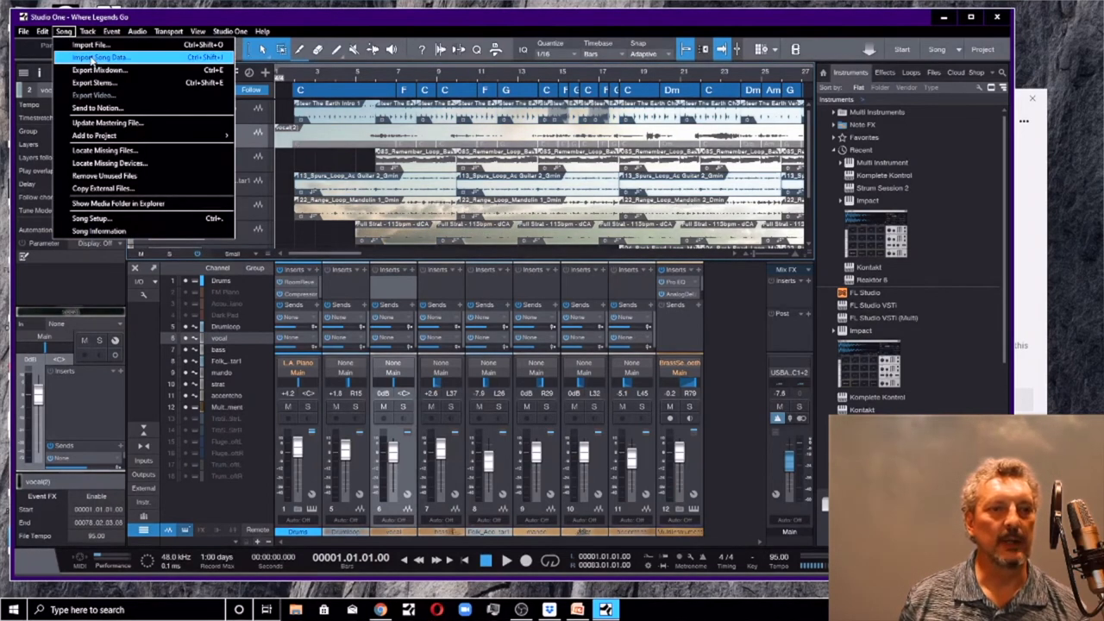
{"action": "left_click", "coordinate": [102, 86]}
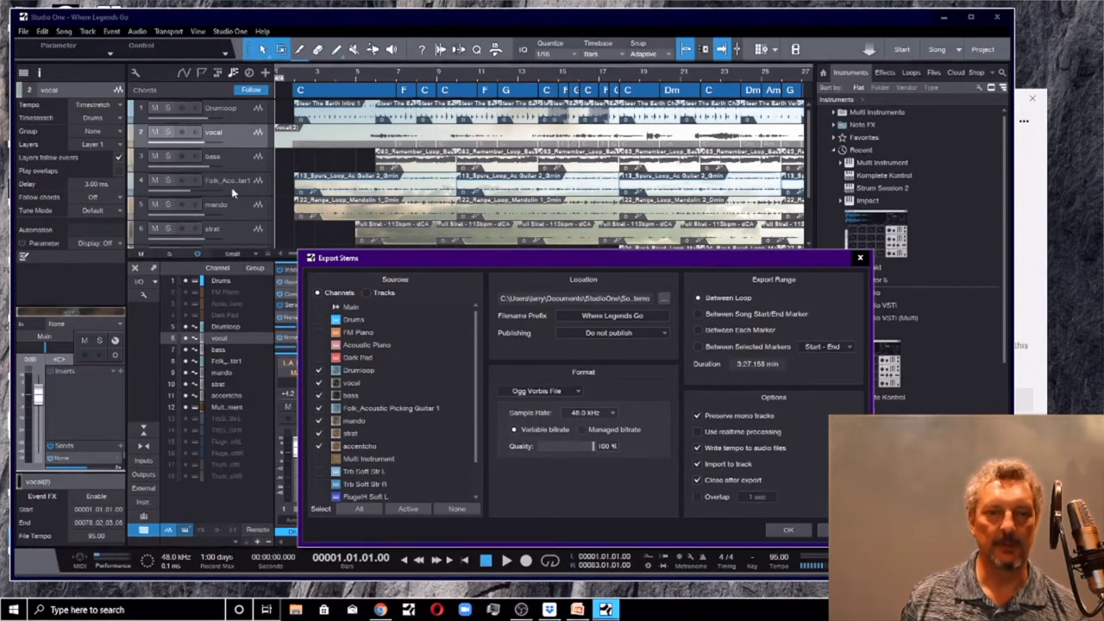
{"action": "left_click", "coordinate": [369, 294]}
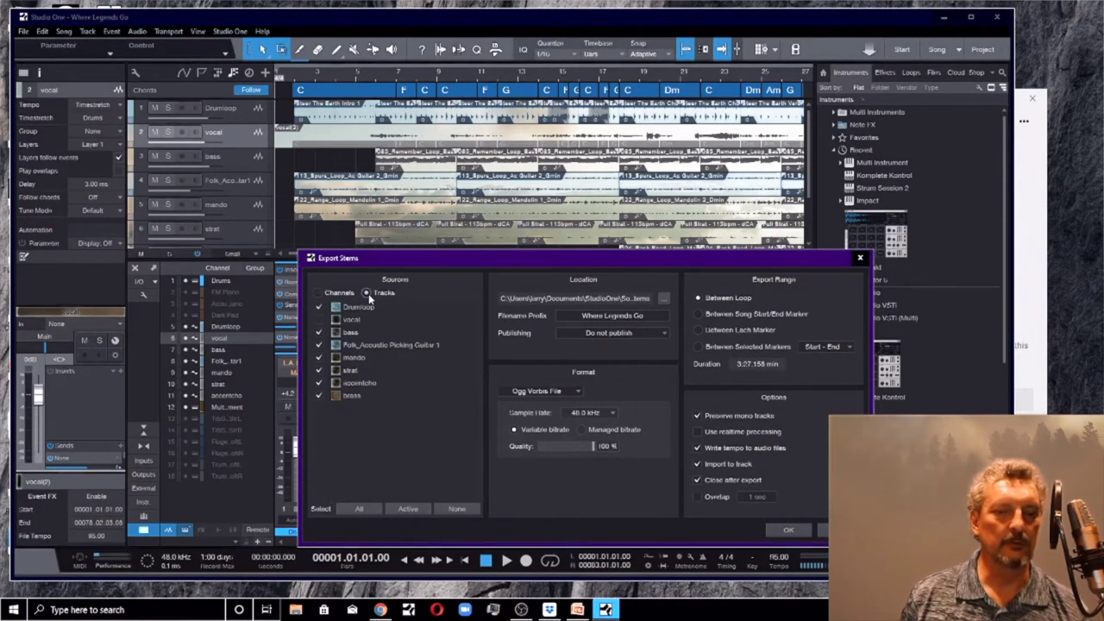
- List the Export Stems sources by Channels, ending on Channels, and reposition the dialog
{"action": "left_click", "coordinate": [318, 293]}
{"action": "left_click_drag", "start_coordinate": [354, 258], "coordinate": [499, 158]}
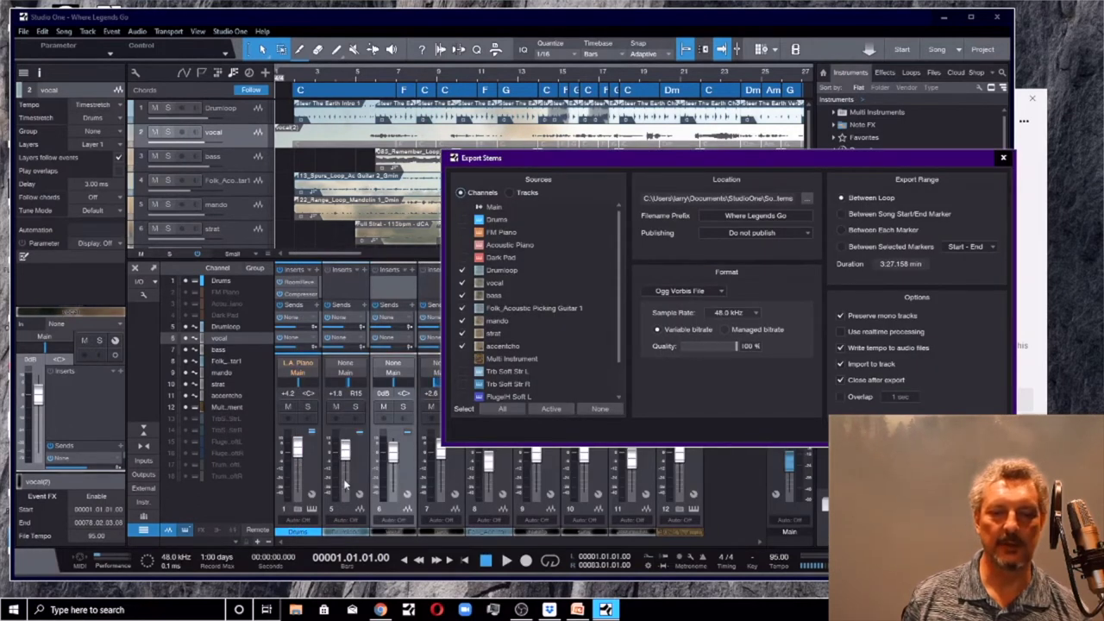
{"action": "left_click", "coordinate": [510, 193]}
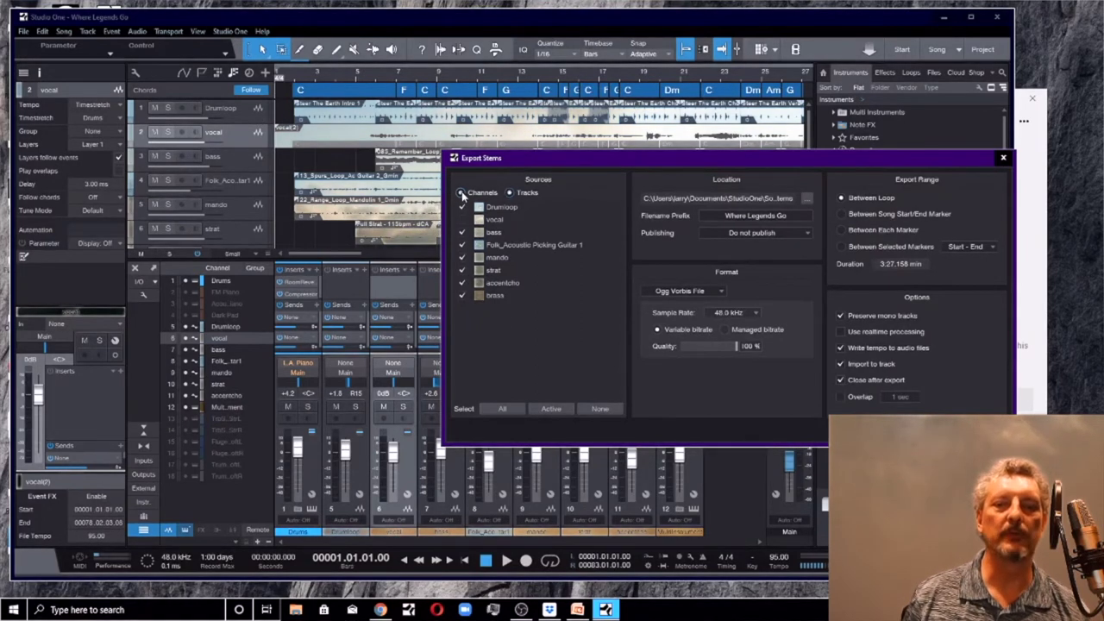
{"action": "left_click", "coordinate": [461, 193]}
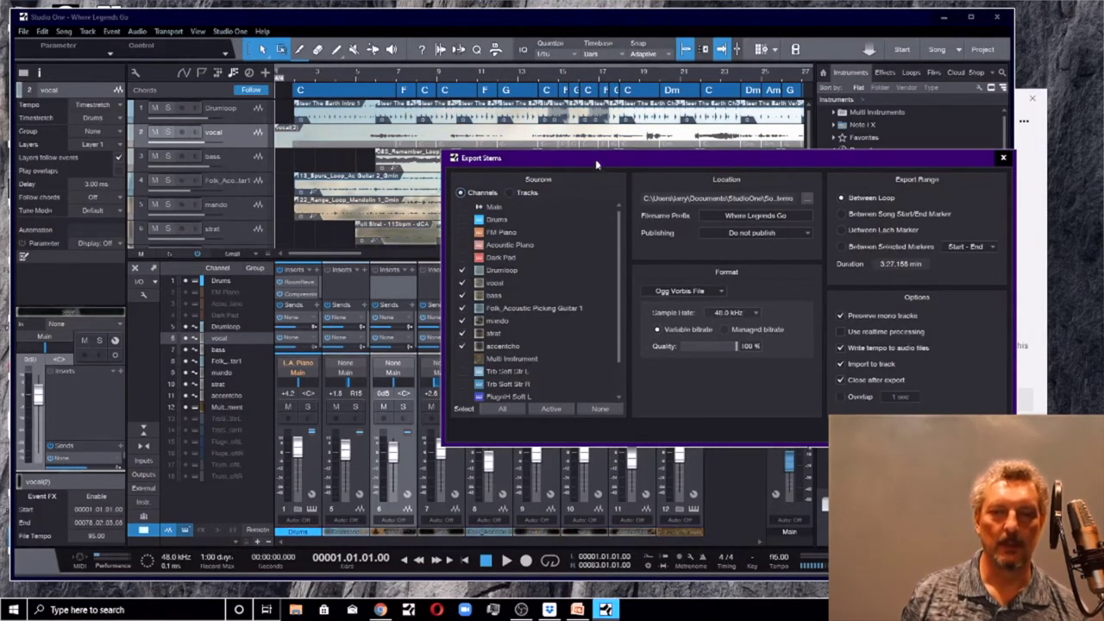
{"action": "left_click_drag", "start_coordinate": [597, 161], "coordinate": [558, 242]}
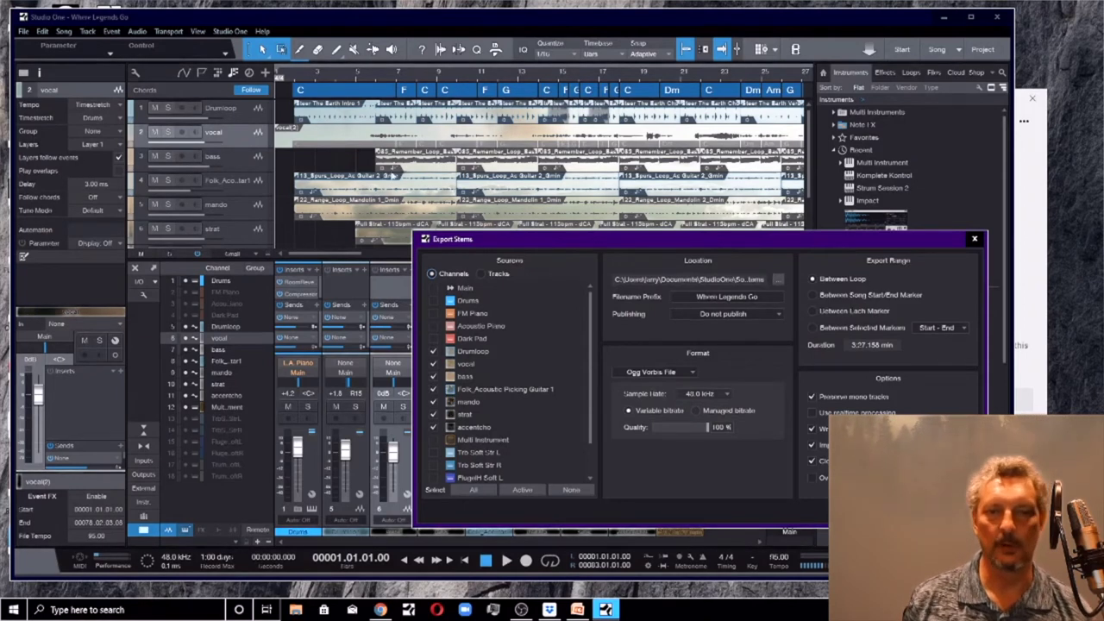
{"action": "left_click_drag", "start_coordinate": [533, 244], "coordinate": [511, 196]}
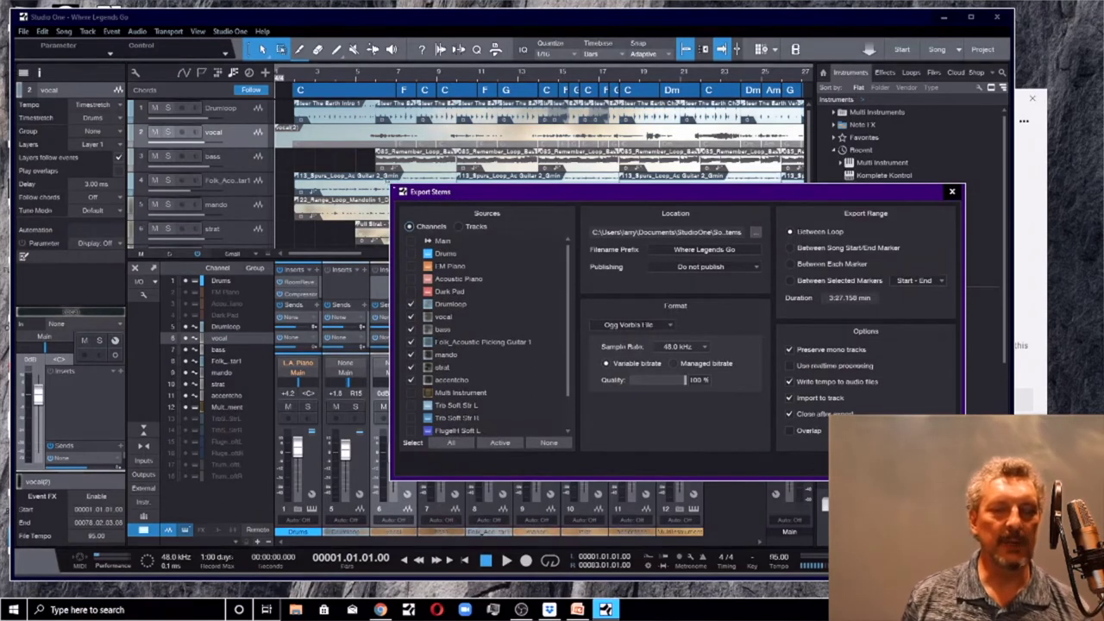
{"action": "left_click", "coordinate": [410, 266]}
{"action": "left_click", "coordinate": [411, 278]}
{"action": "left_click", "coordinate": [411, 292]}
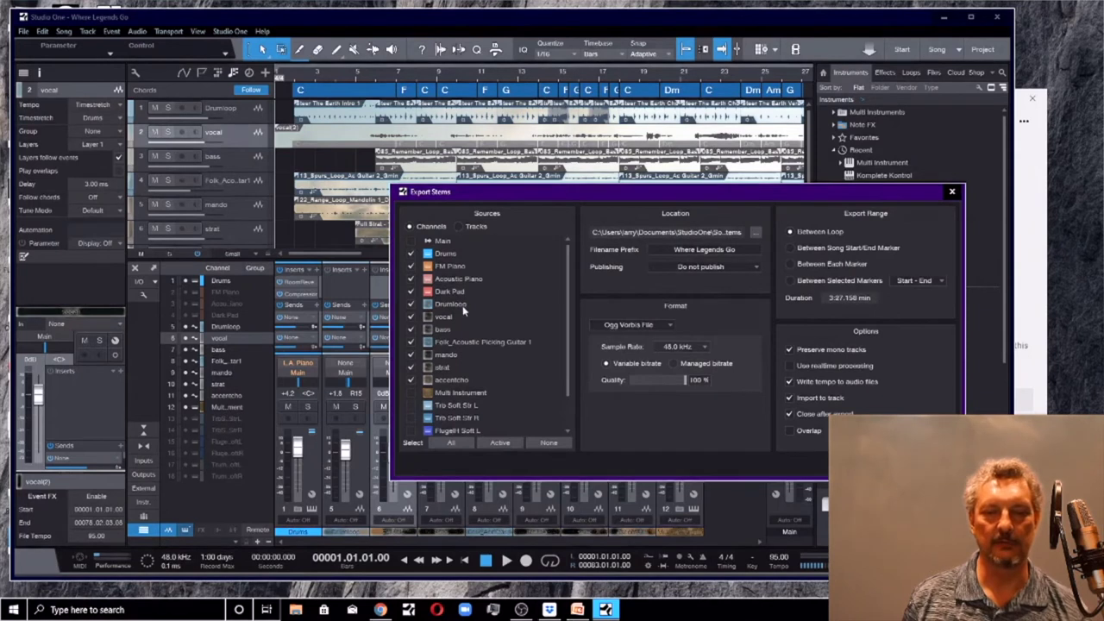
{"action": "left_click", "coordinate": [411, 279]}
{"action": "left_click", "coordinate": [411, 253]}
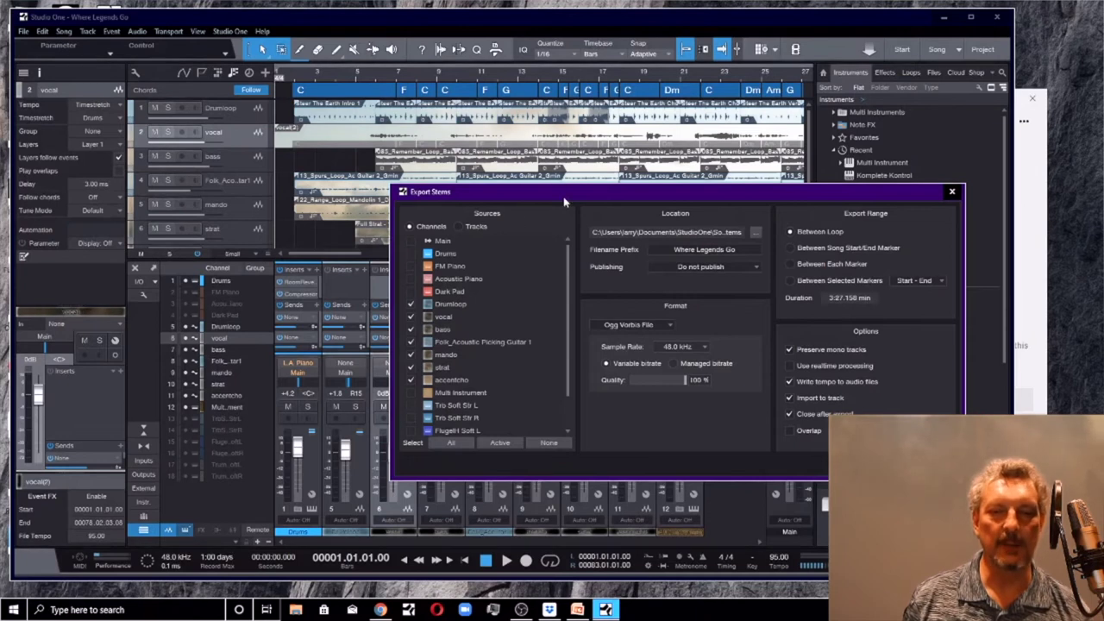
{"action": "scroll", "coordinate": [472, 353], "scroll_direction": "down", "scroll_amount": 2}
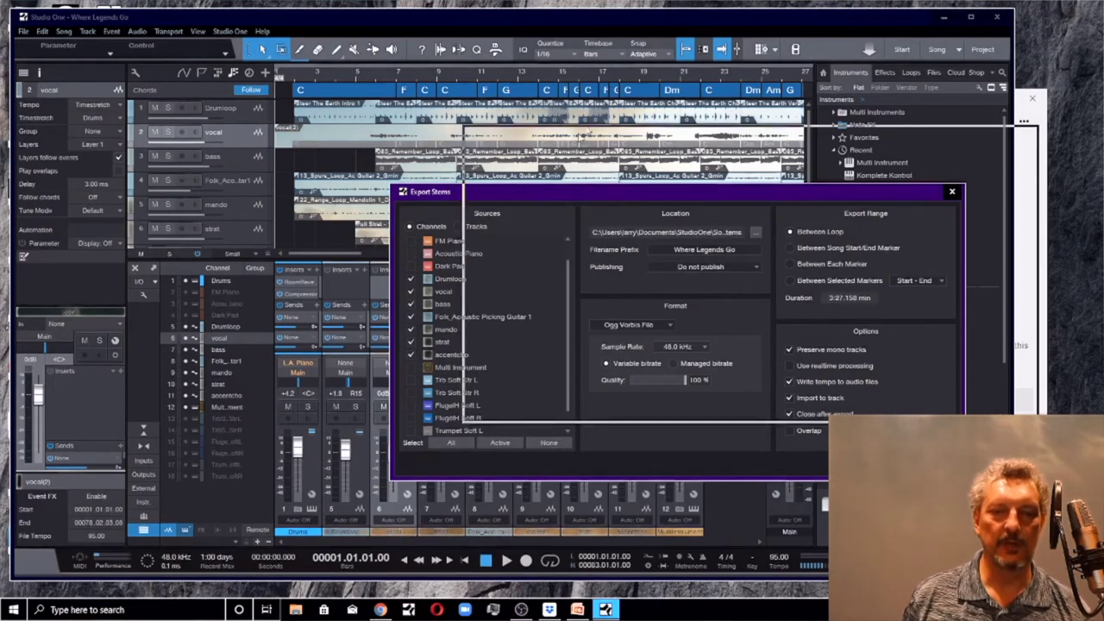
{"action": "left_click_drag", "start_coordinate": [448, 191], "coordinate": [578, 54]}
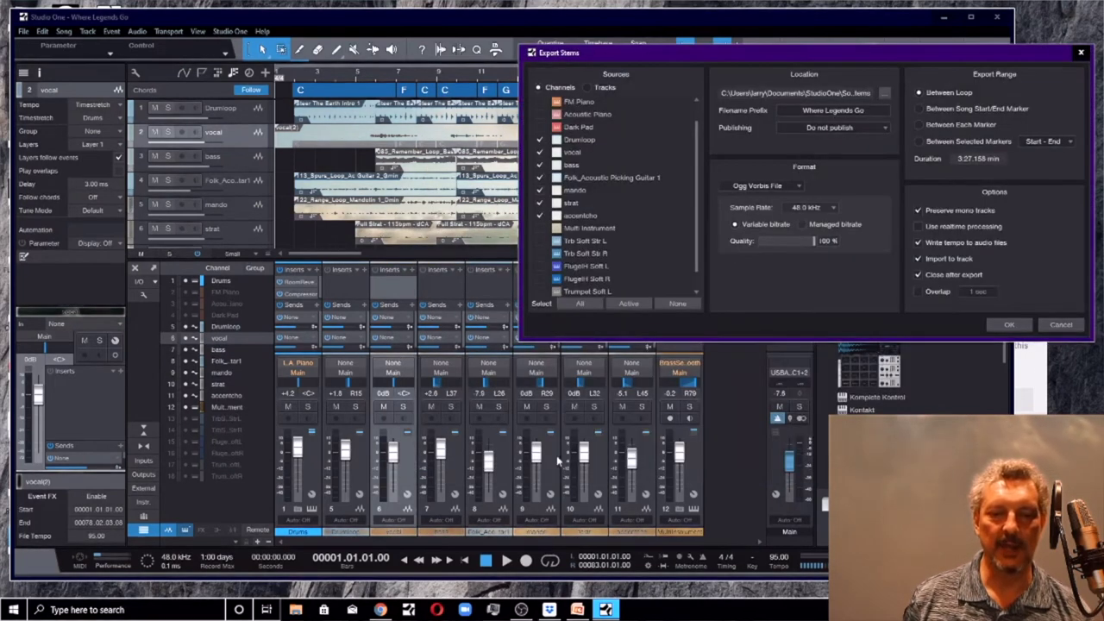
{"action": "left_click", "coordinate": [507, 561]}
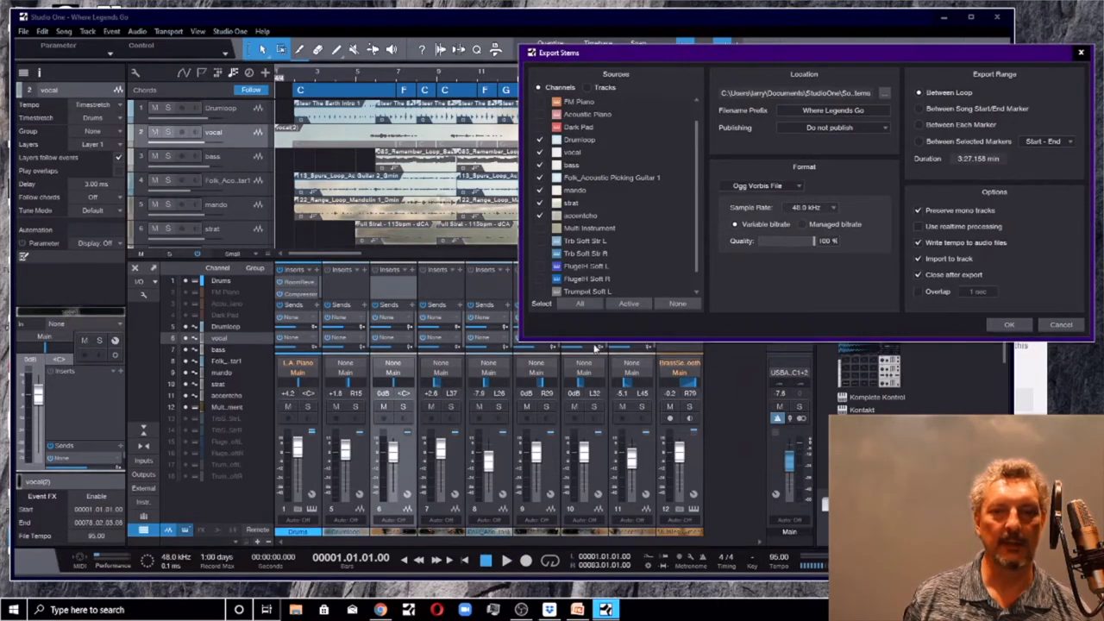
{"action": "left_click_drag", "start_coordinate": [828, 54], "coordinate": [634, 76]}
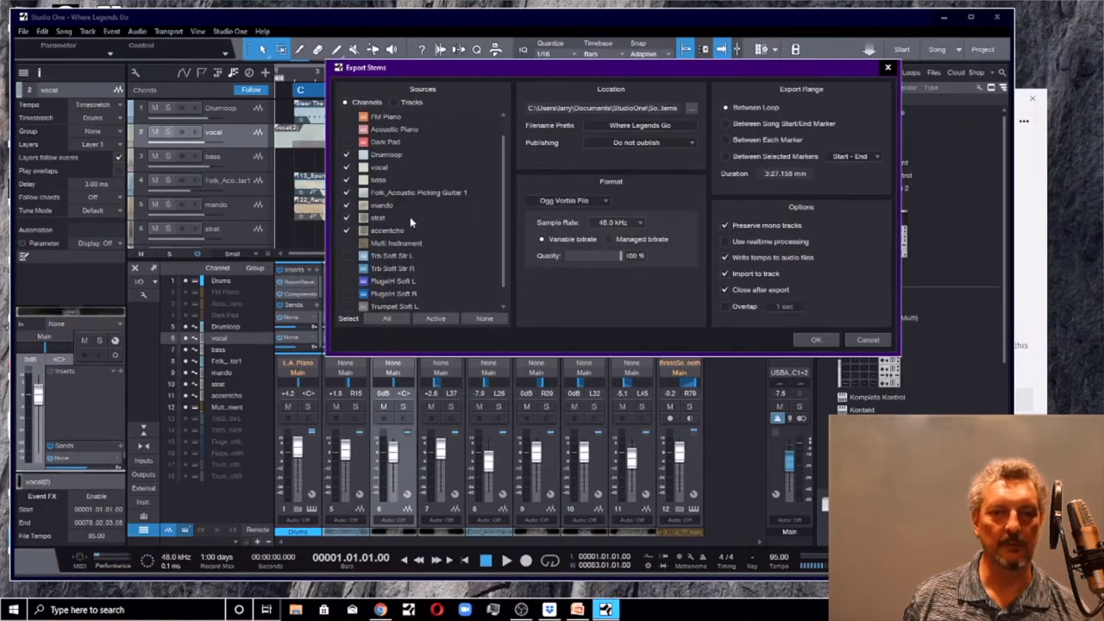
{"action": "scroll", "coordinate": [409, 215], "scroll_direction": "down", "scroll_amount": 1}
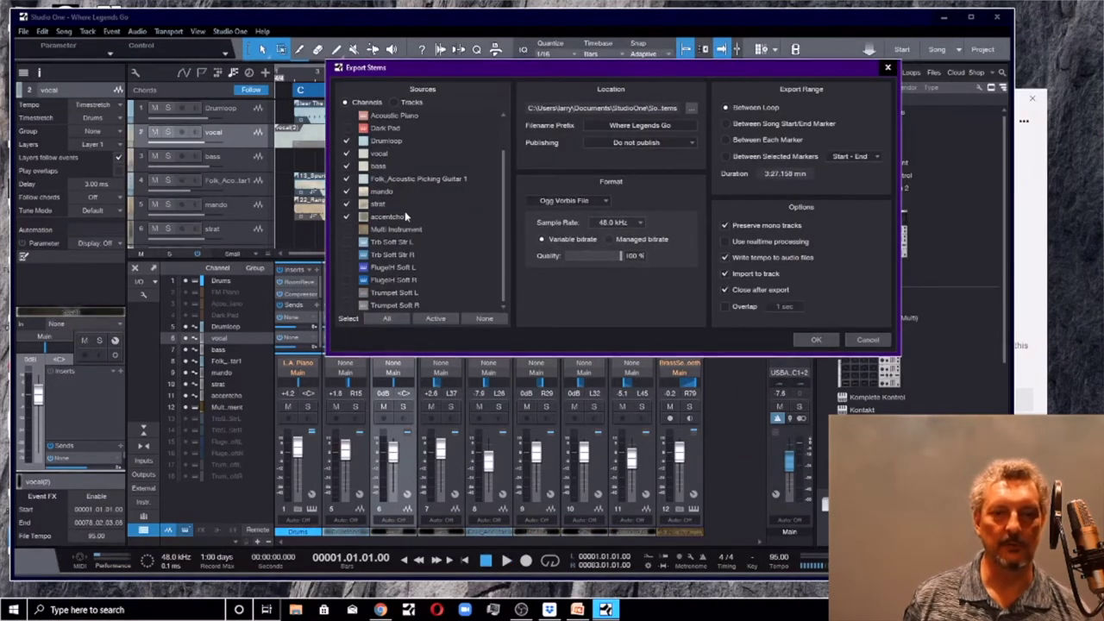
{"action": "scroll", "coordinate": [406, 215], "scroll_direction": "up", "scroll_amount": 3}
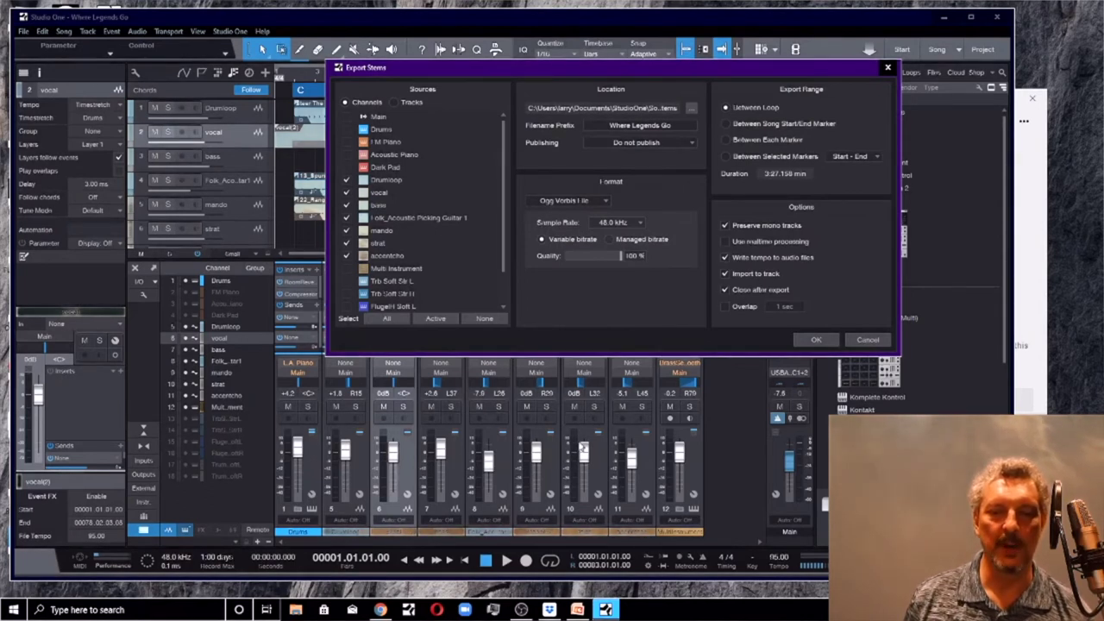
{"action": "left_click", "coordinate": [347, 180]}
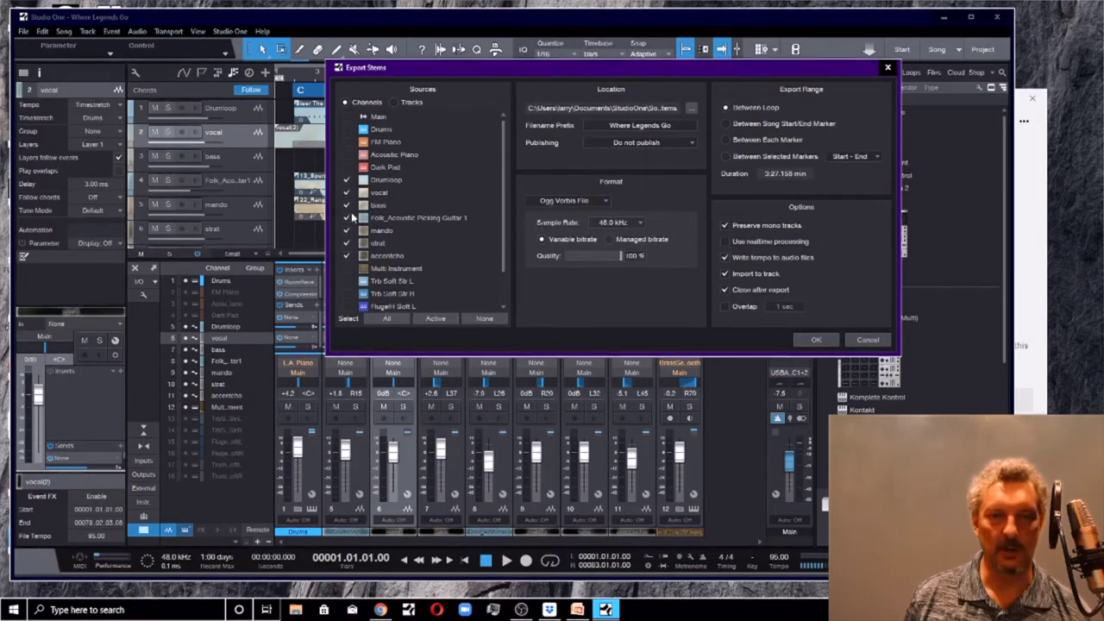
- Export the stems as Ogg Vorbis at 100 % quality, with Import to track ticked
{"action": "left_click_drag", "start_coordinate": [556, 71], "coordinate": [499, 83]}
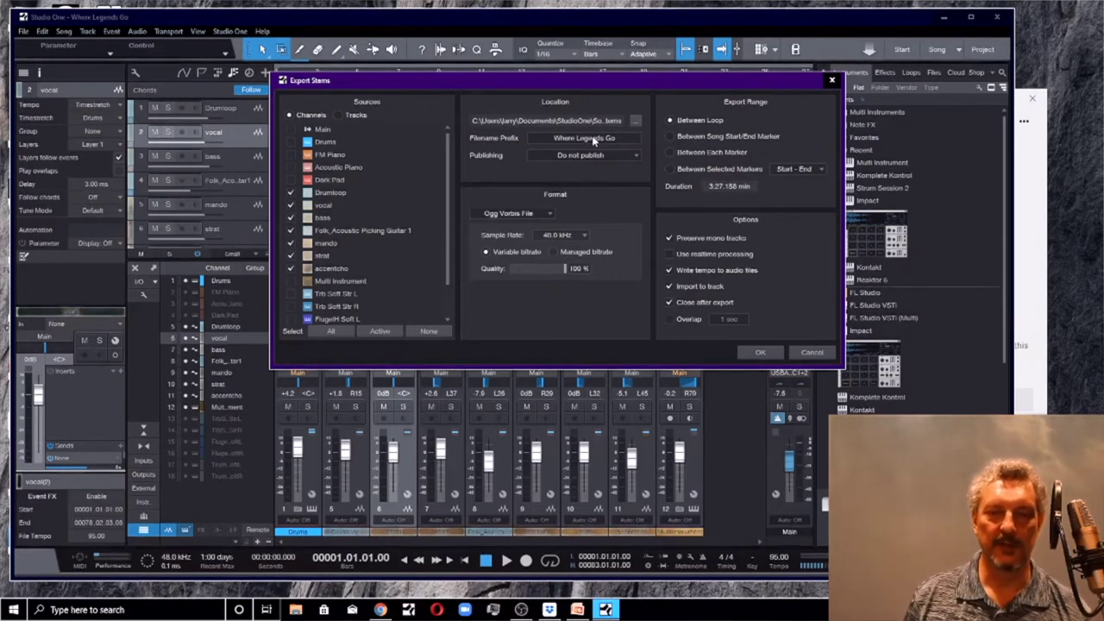
{"action": "left_click", "coordinate": [548, 213]}
{"action": "left_click", "coordinate": [556, 216]}
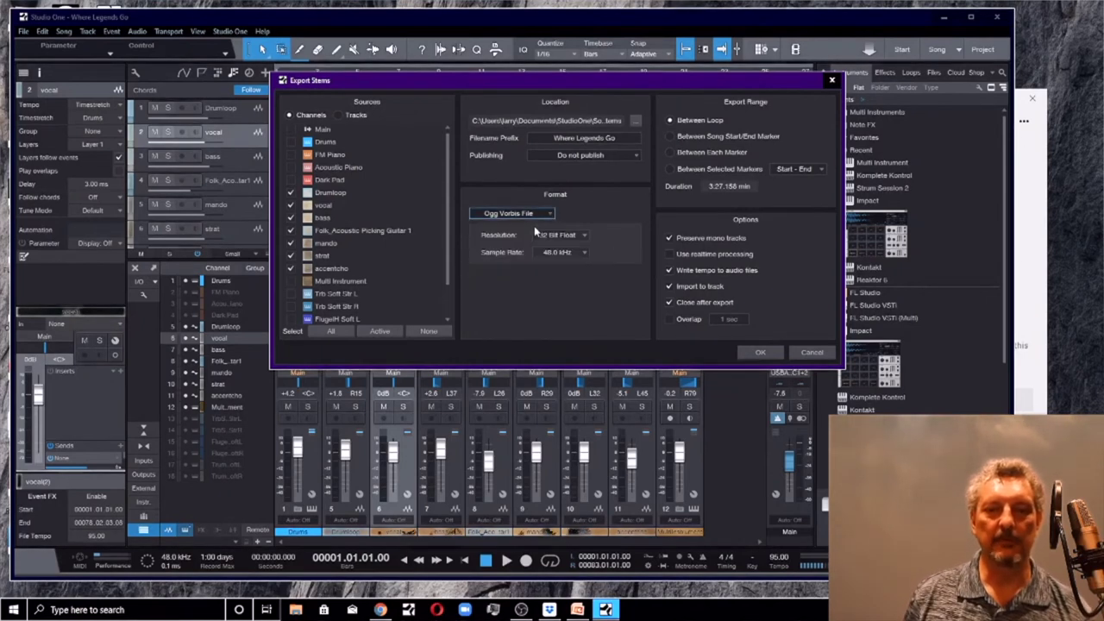
{"action": "left_click", "coordinate": [555, 213]}
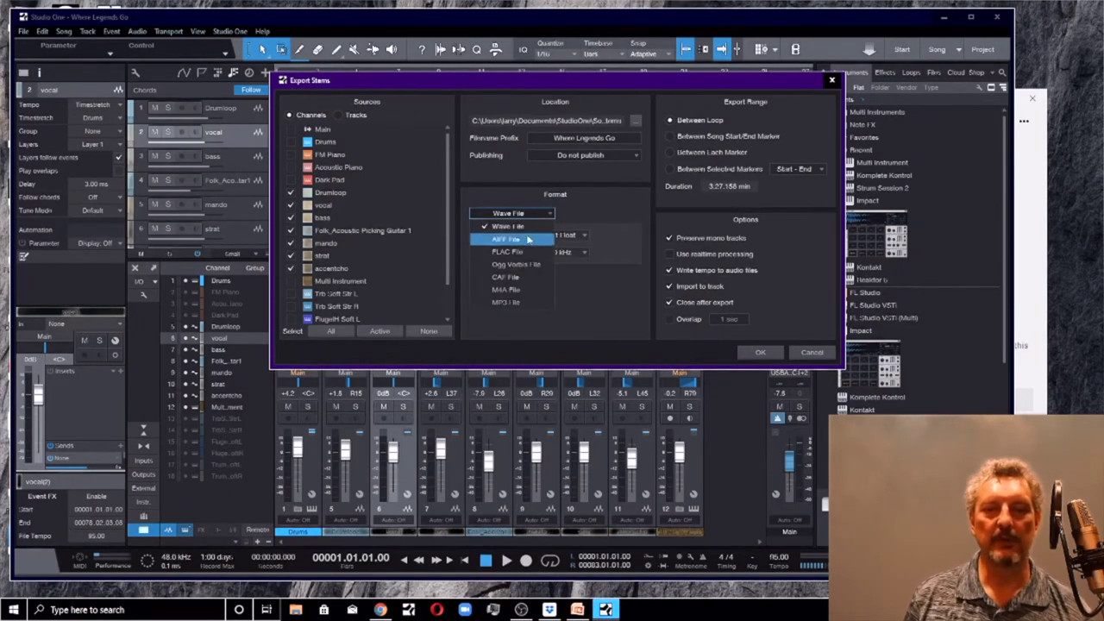
{"action": "left_click", "coordinate": [523, 264]}
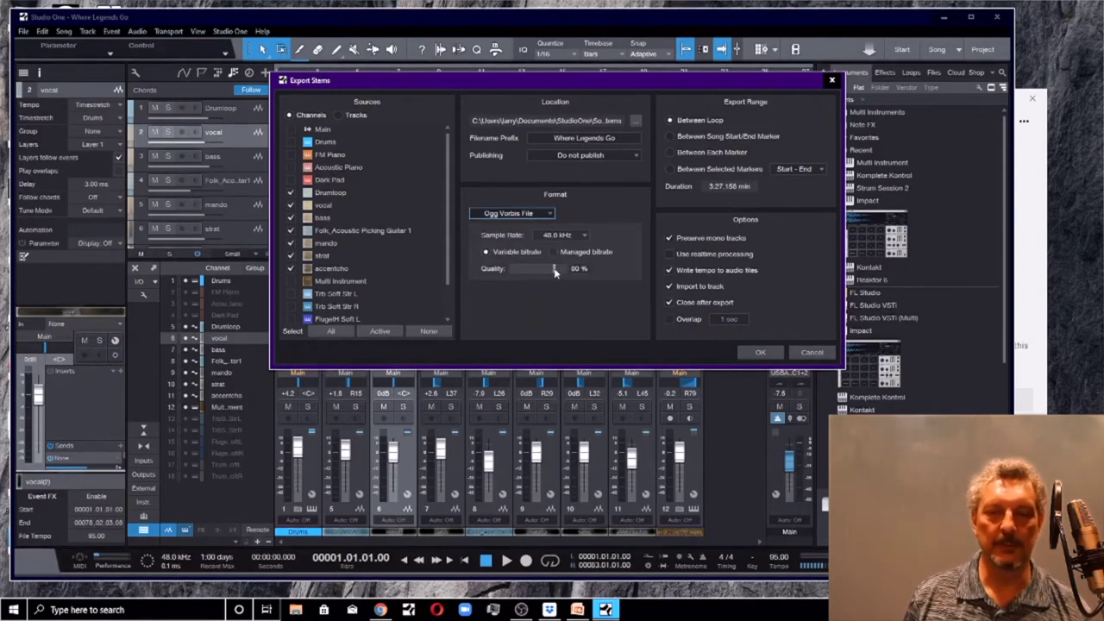
{"action": "left_click_drag", "start_coordinate": [556, 273], "coordinate": [571, 274]}
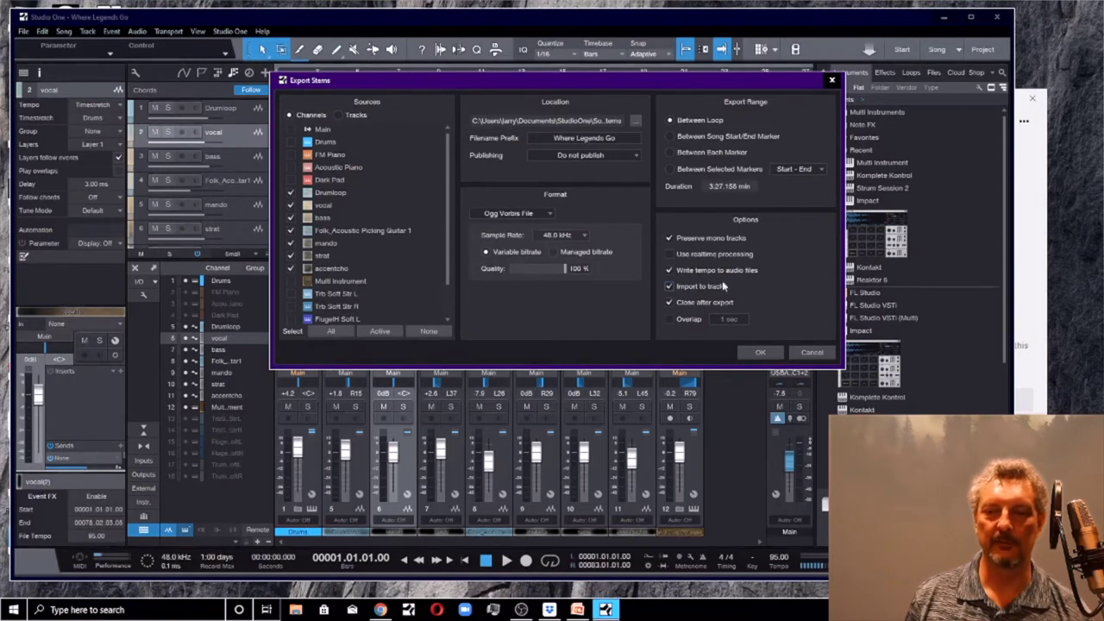
{"action": "left_click", "coordinate": [668, 286]}
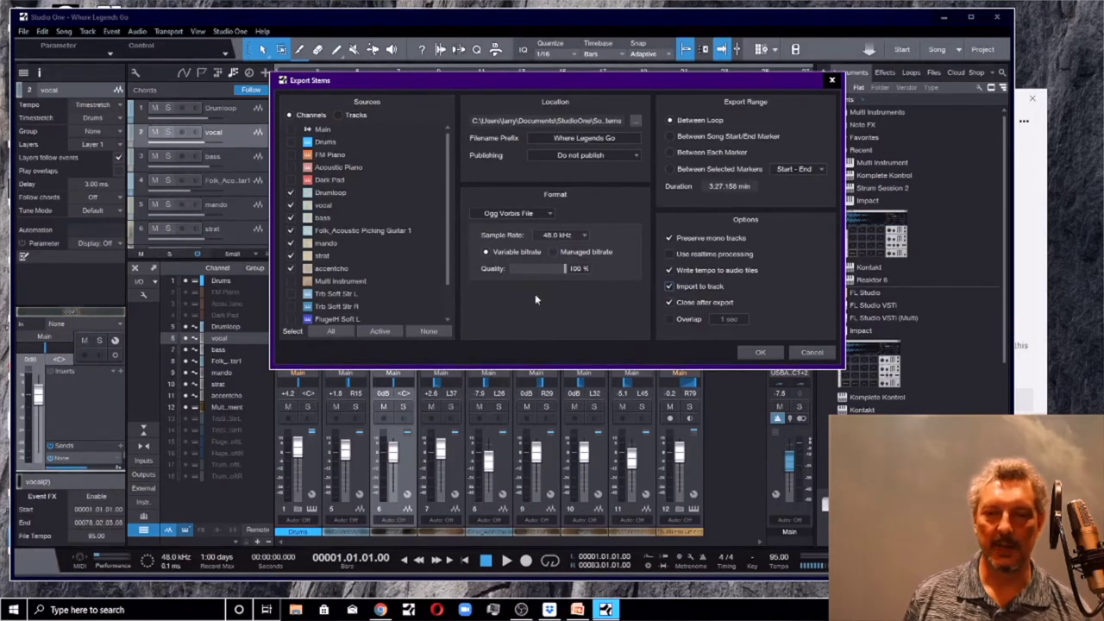
{"action": "left_click", "coordinate": [757, 352]}
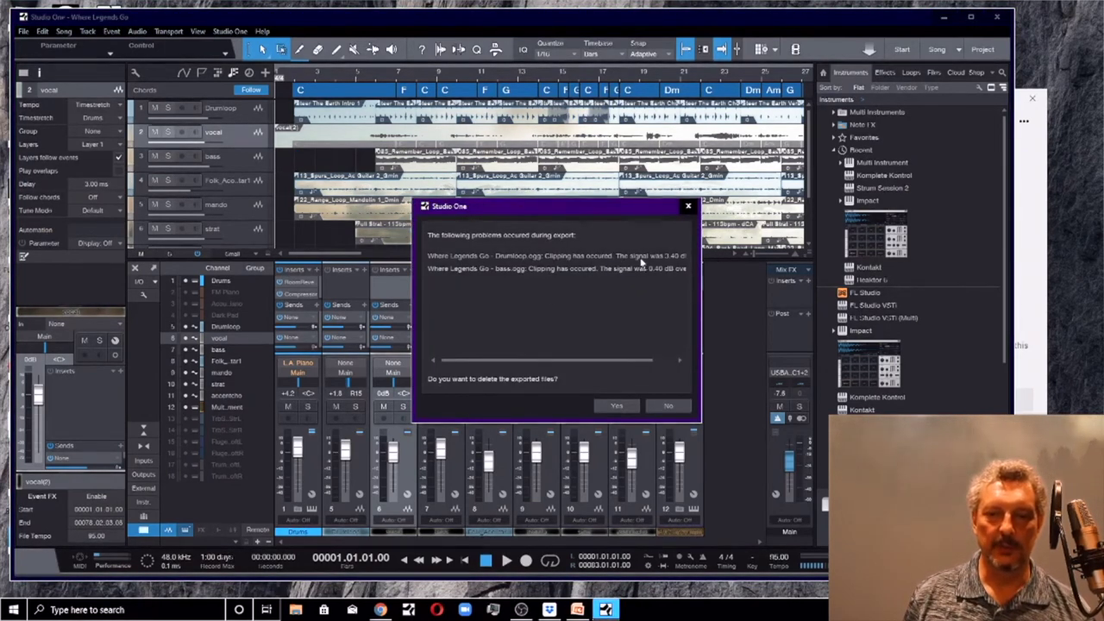
- Answer No in the export problems dialog to keep the clipped Drumloop and bass stems
{"action": "left_click", "coordinate": [668, 406]}
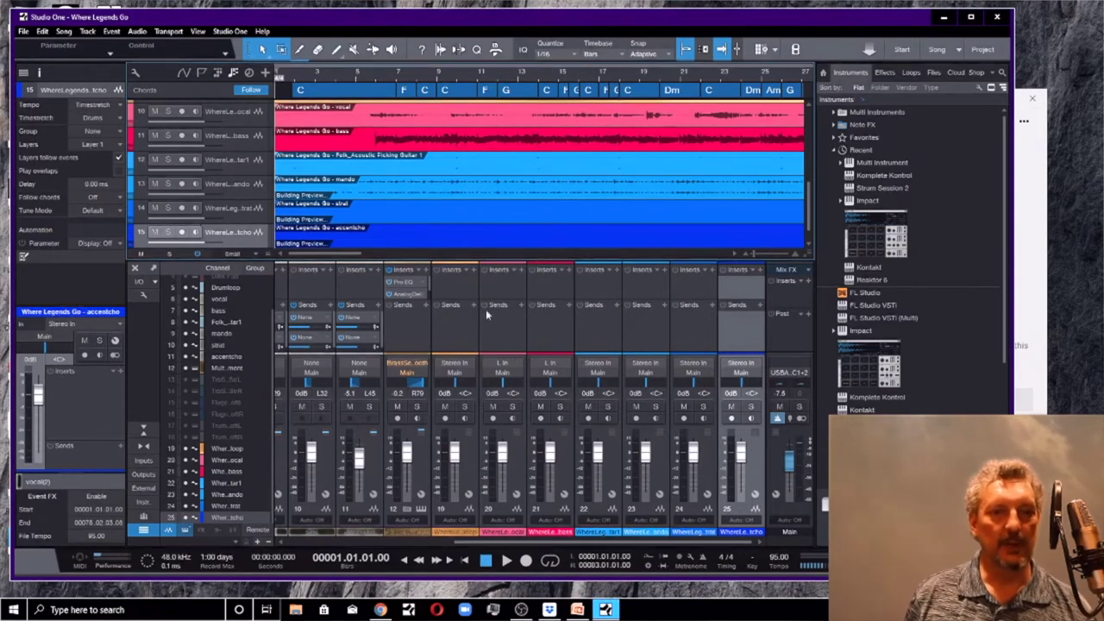
- Select the imported stem tracks from Drumloop (track 9) through accentcho (track 15)
{"action": "scroll", "coordinate": [295, 219], "scroll_direction": "up", "scroll_amount": 9}
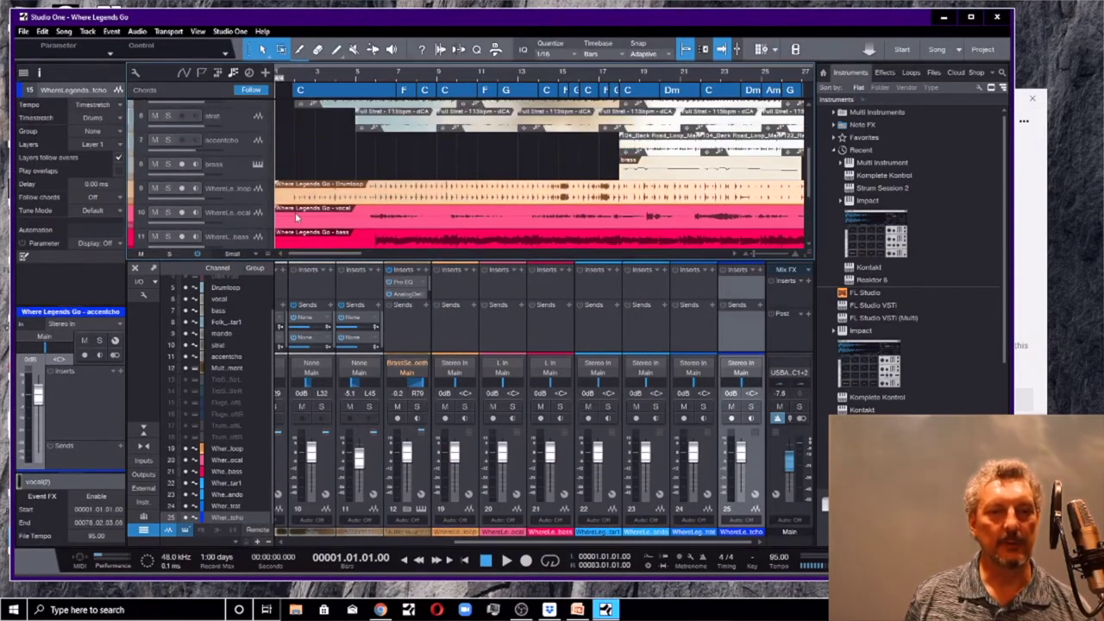
{"action": "scroll", "coordinate": [295, 219], "scroll_direction": "down", "scroll_amount": 7}
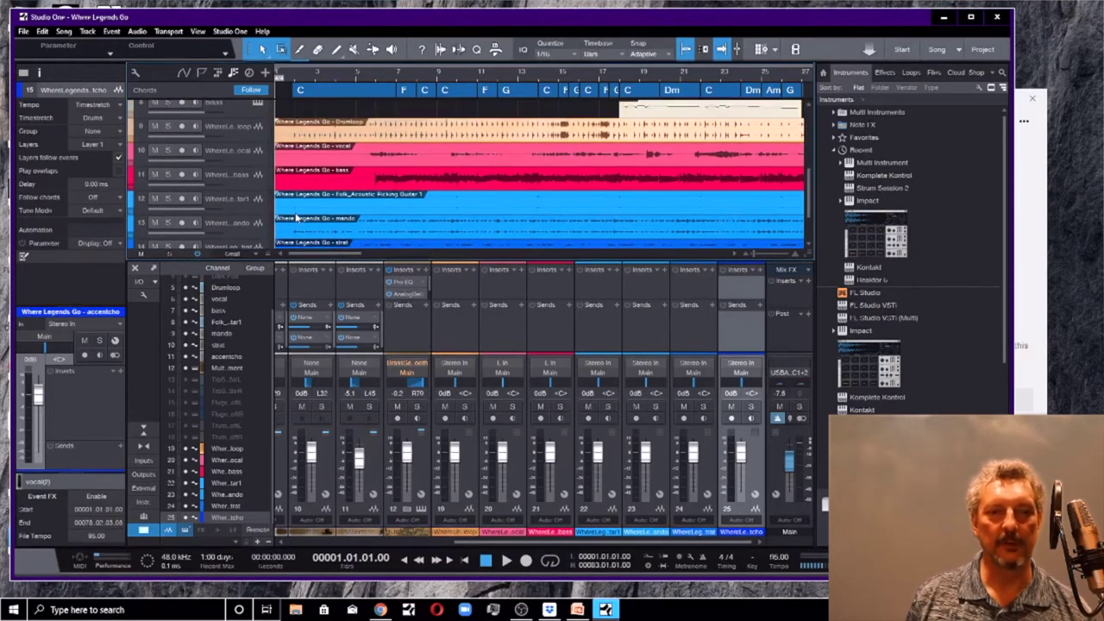
{"action": "scroll", "coordinate": [254, 138], "scroll_direction": "down", "scroll_amount": 1}
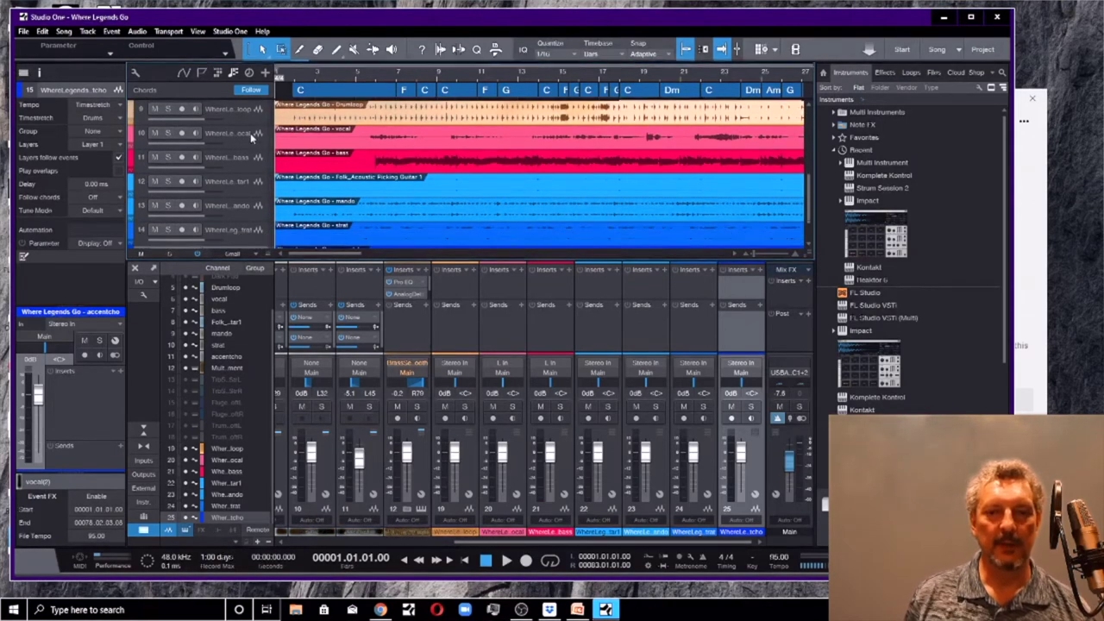
{"action": "scroll", "coordinate": [240, 121], "scroll_direction": "up", "scroll_amount": 1}
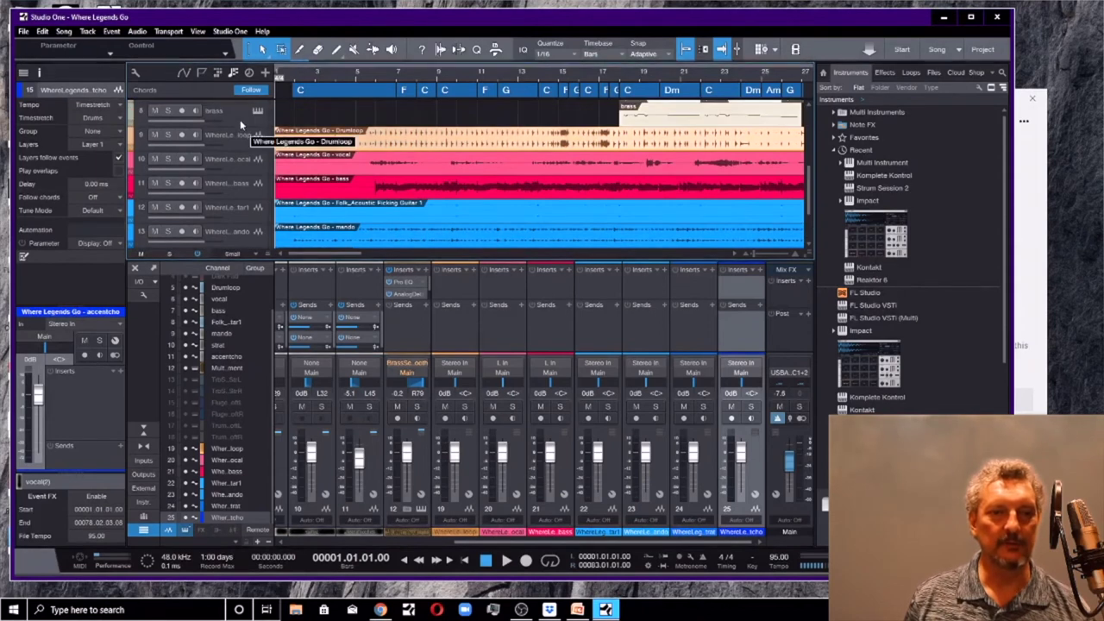
{"action": "left_click", "coordinate": [242, 140]}
{"action": "scroll", "coordinate": [286, 161], "scroll_direction": "down", "scroll_amount": 2}
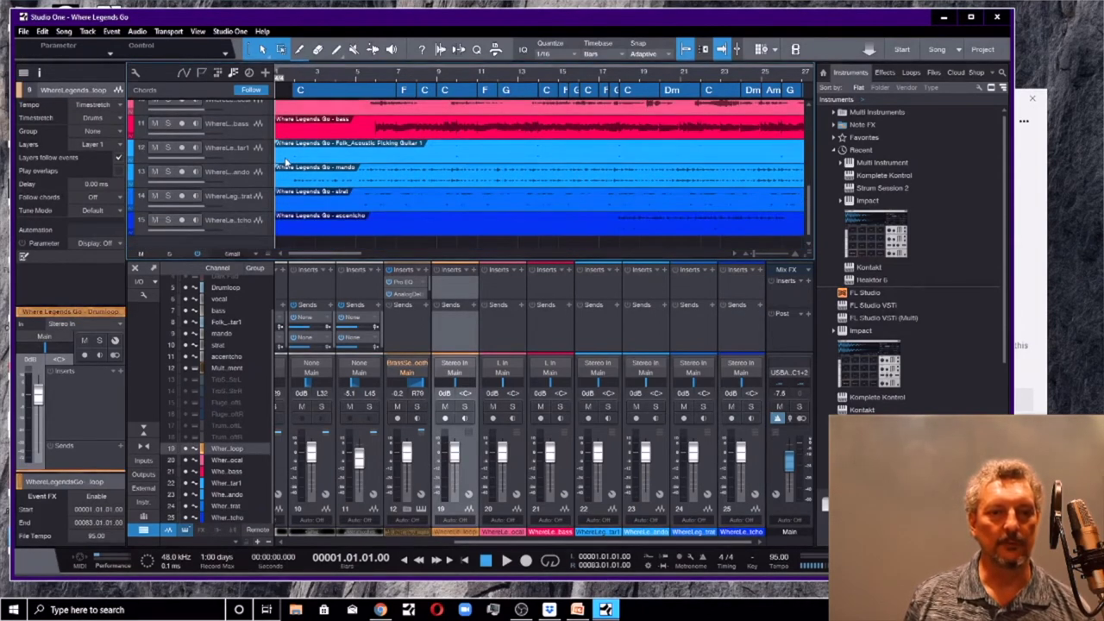
{"action": "left_click", "coordinate": [250, 229]}
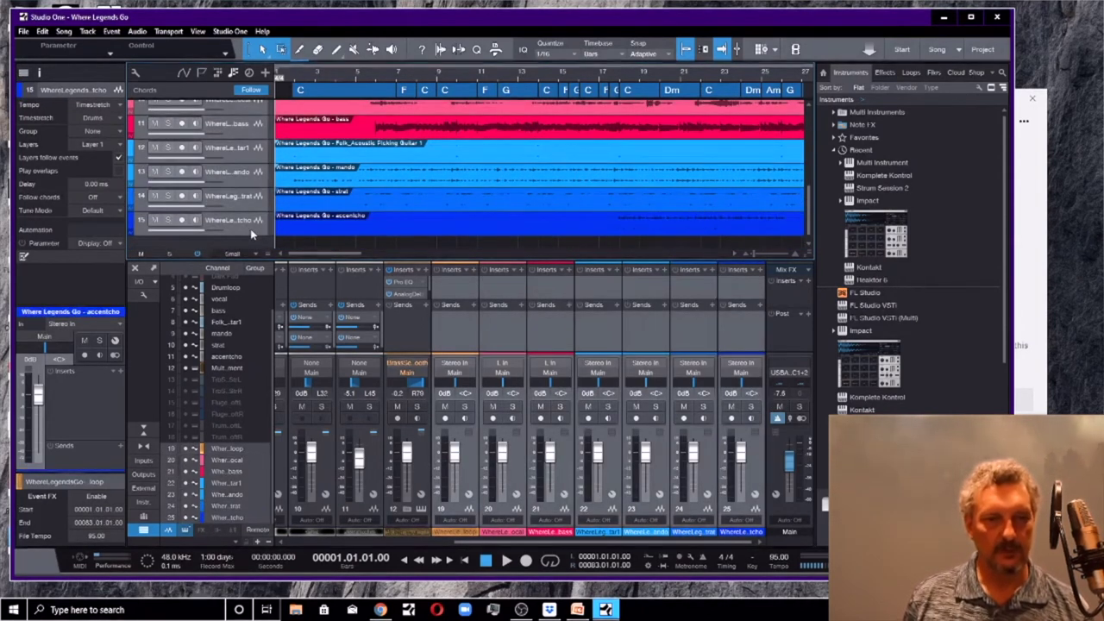
- Give the selected stem tracks a tan colour from the palette
{"action": "left_click", "coordinate": [134, 105]}
{"action": "left_click", "coordinate": [289, 121]}
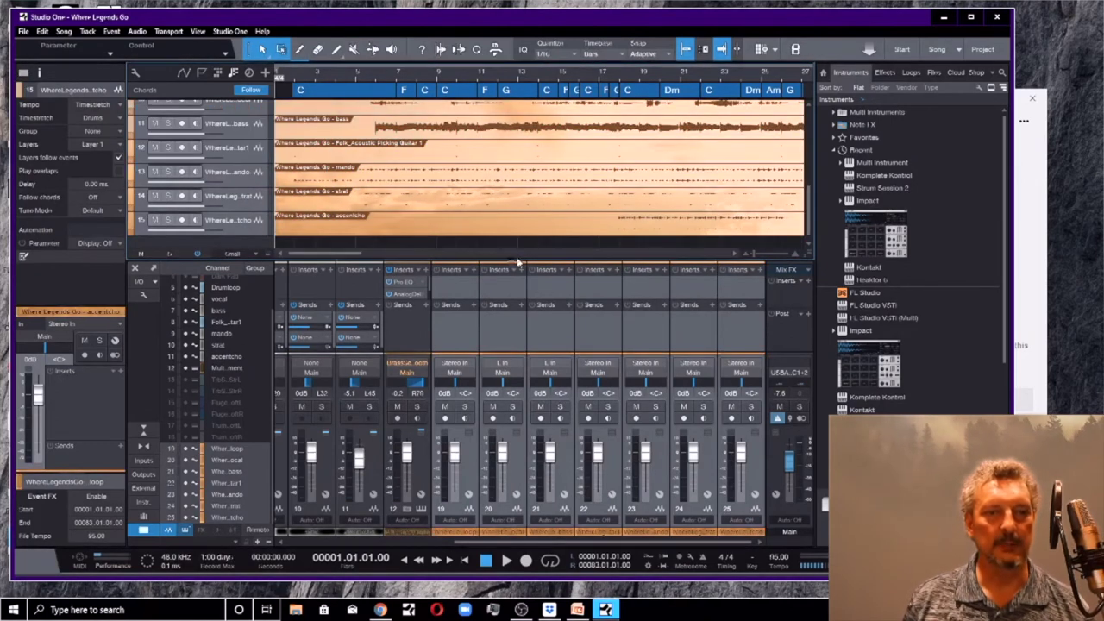
{"action": "scroll", "coordinate": [435, 172], "scroll_direction": "up", "scroll_amount": 4}
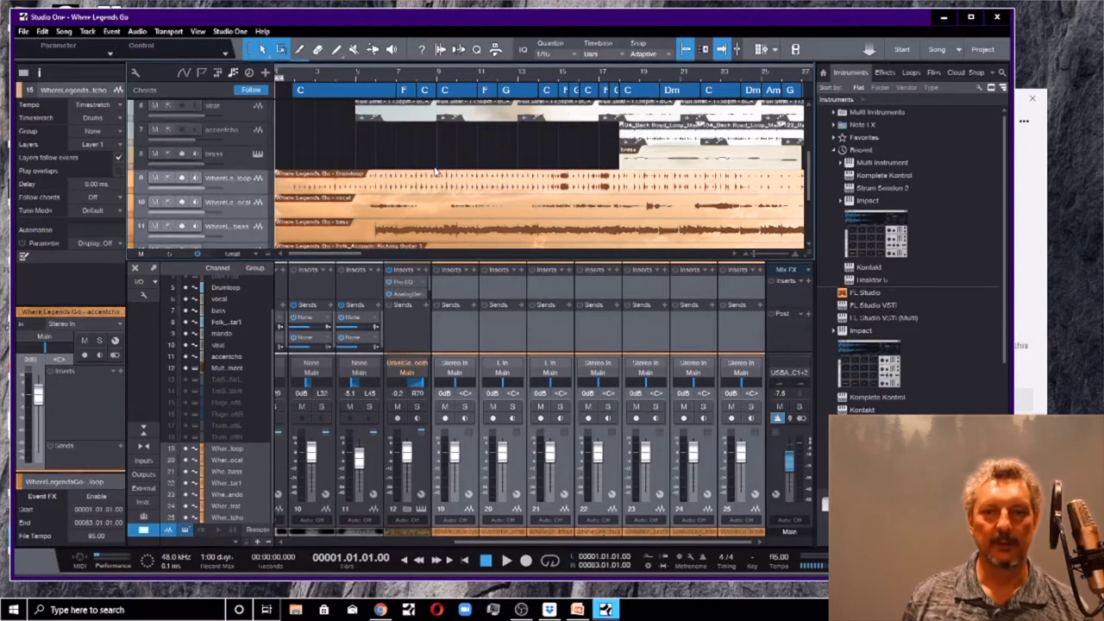
{"action": "scroll", "coordinate": [436, 172], "scroll_direction": "down", "scroll_amount": 3}
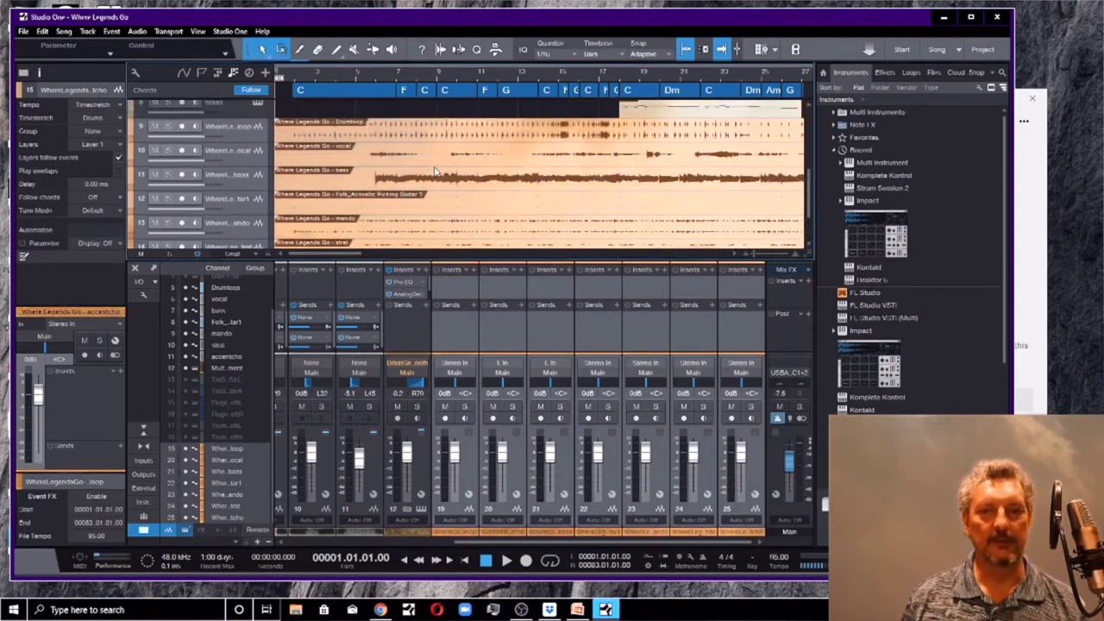
{"action": "scroll", "coordinate": [436, 172], "scroll_direction": "down", "scroll_amount": 1}
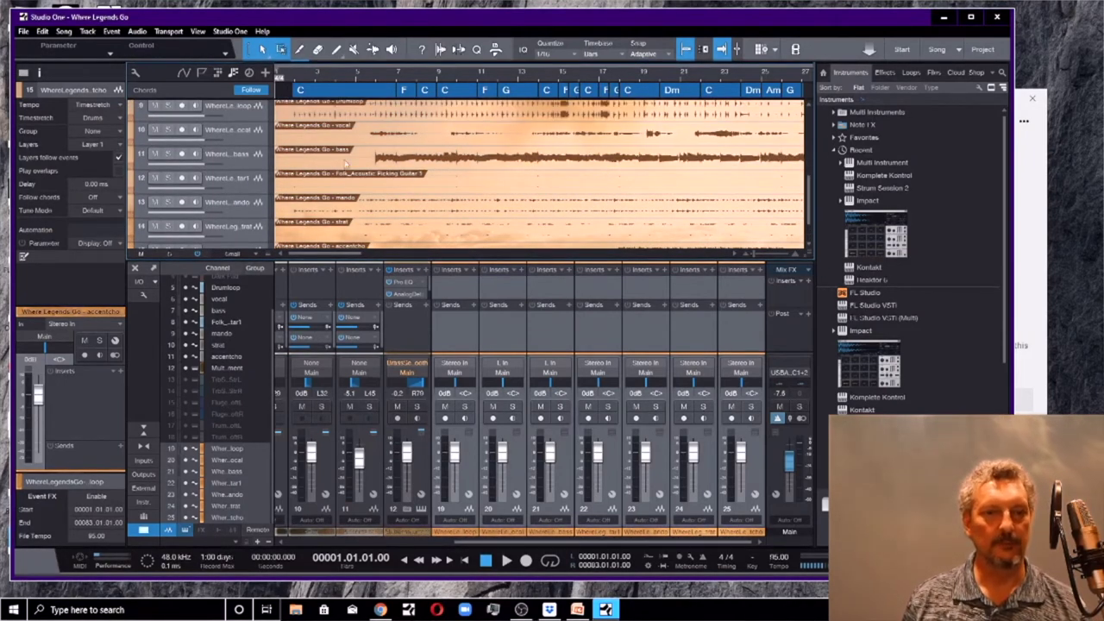
{"action": "scroll", "coordinate": [226, 159], "scroll_direction": "up", "scroll_amount": 1}
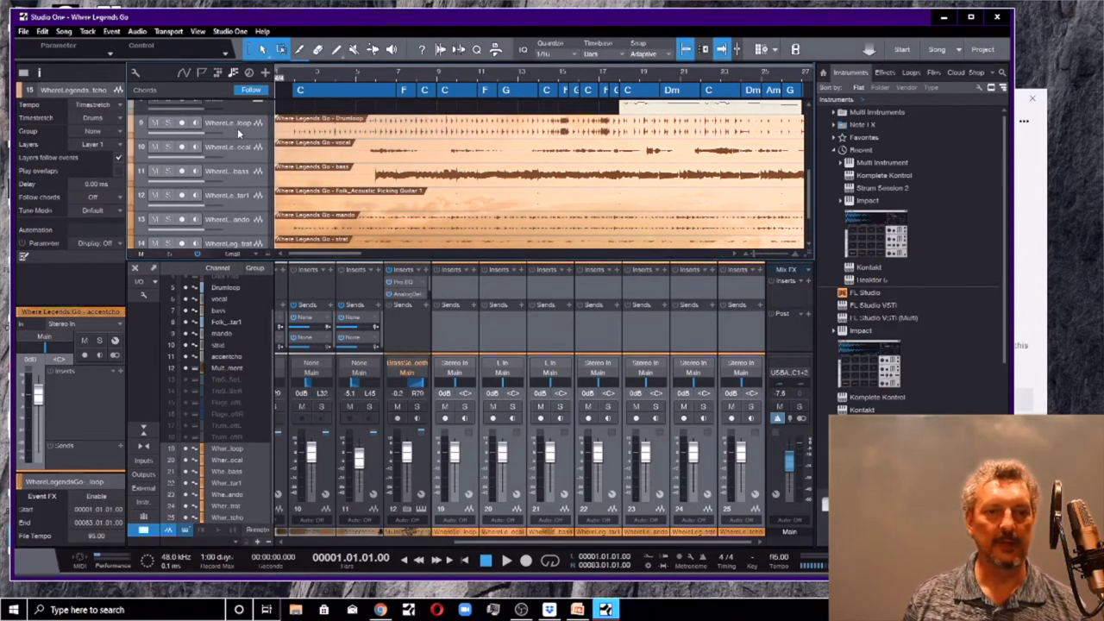
{"action": "right_click", "coordinate": [238, 127]}
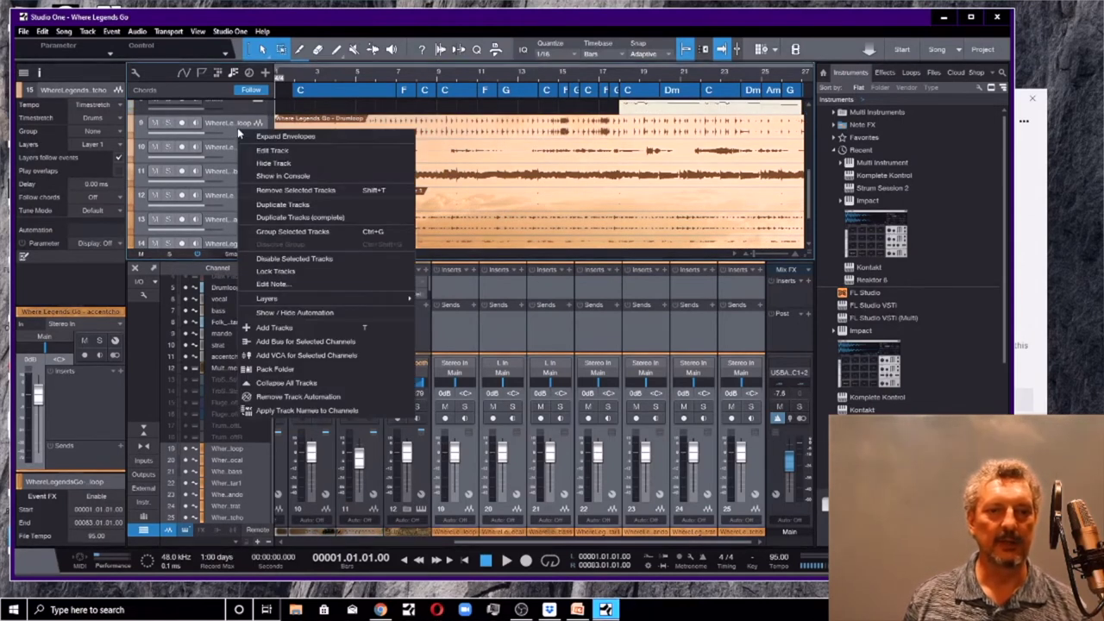
- Group the selected tracks 9–15 into a new track group named 'STEMS'
{"action": "left_click", "coordinate": [292, 231]}
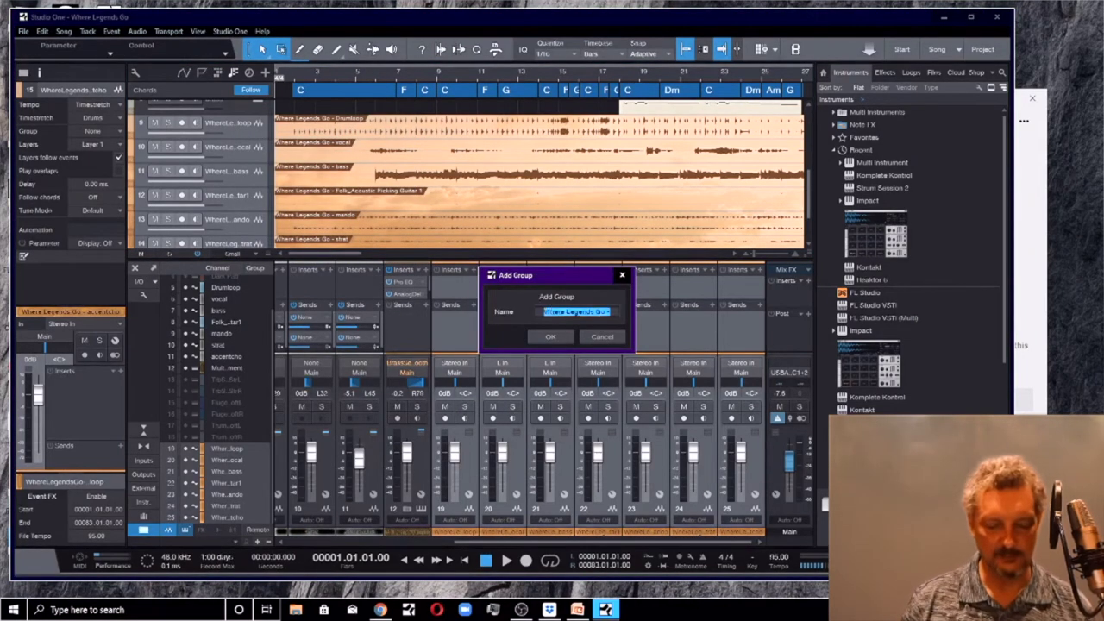
{"action": "type", "text": "STEMS"}
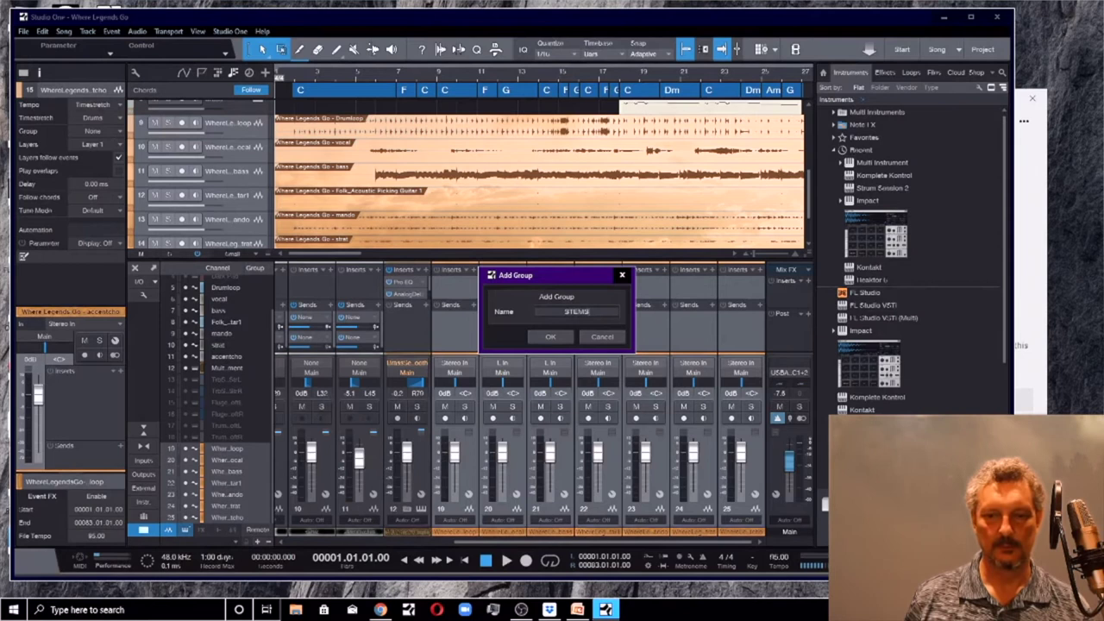
{"action": "left_click", "coordinate": [542, 339]}
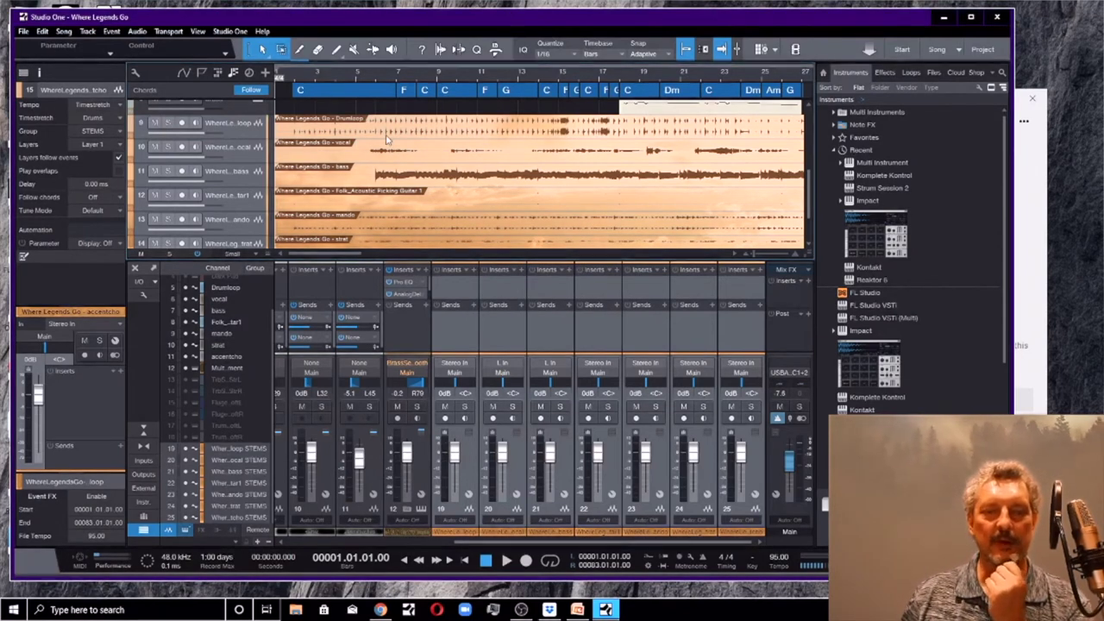
{"action": "scroll", "coordinate": [387, 140], "scroll_direction": "down", "scroll_amount": 2}
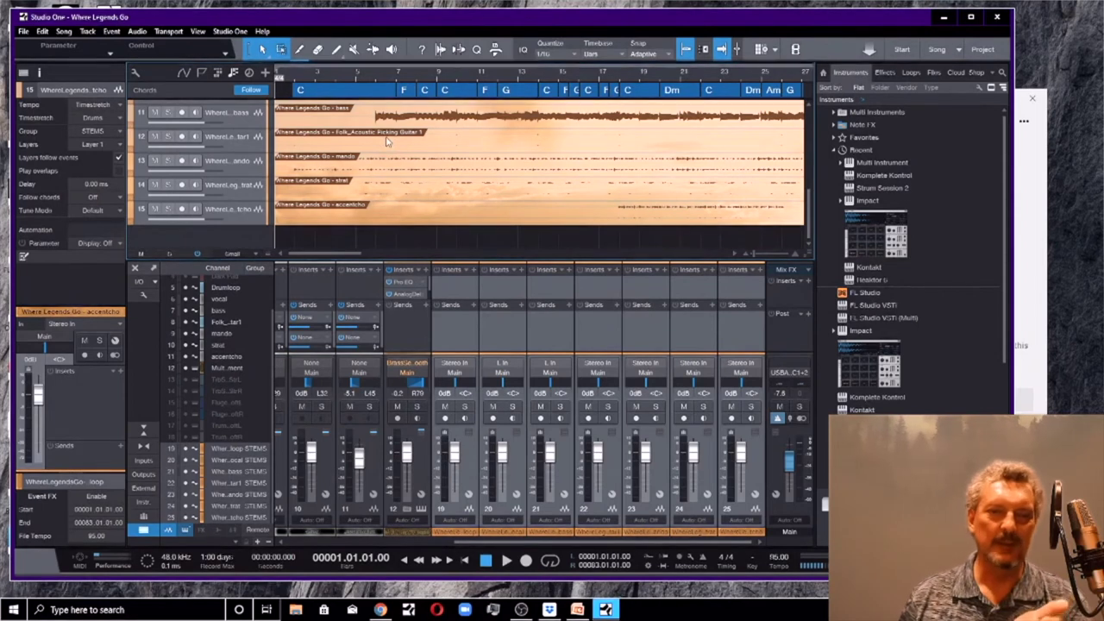
{"action": "scroll", "coordinate": [387, 140], "scroll_direction": "up", "scroll_amount": 1}
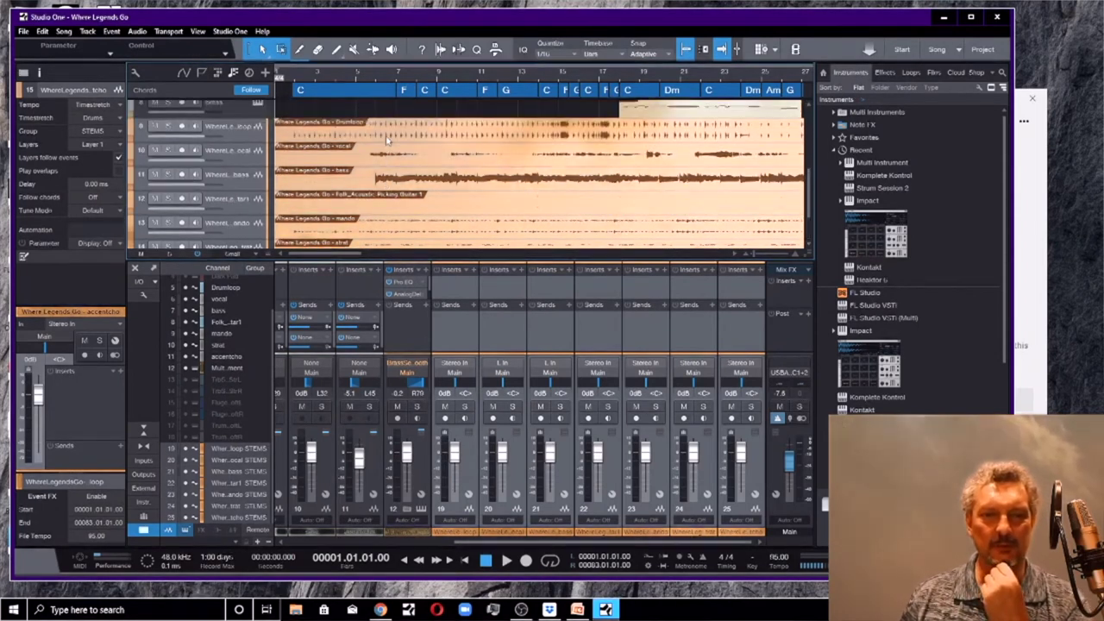
{"action": "scroll", "coordinate": [388, 140], "scroll_direction": "down", "scroll_amount": 1}
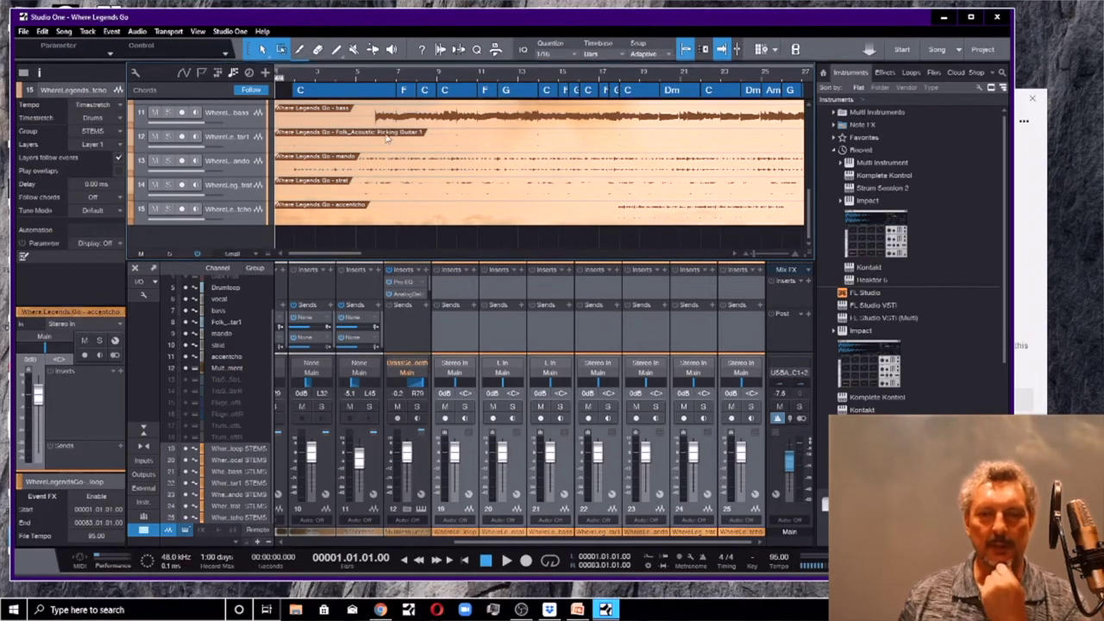
{"action": "scroll", "coordinate": [387, 140], "scroll_direction": "up", "scroll_amount": 3}
{"action": "scroll", "coordinate": [388, 136], "scroll_direction": "down", "scroll_amount": 2}
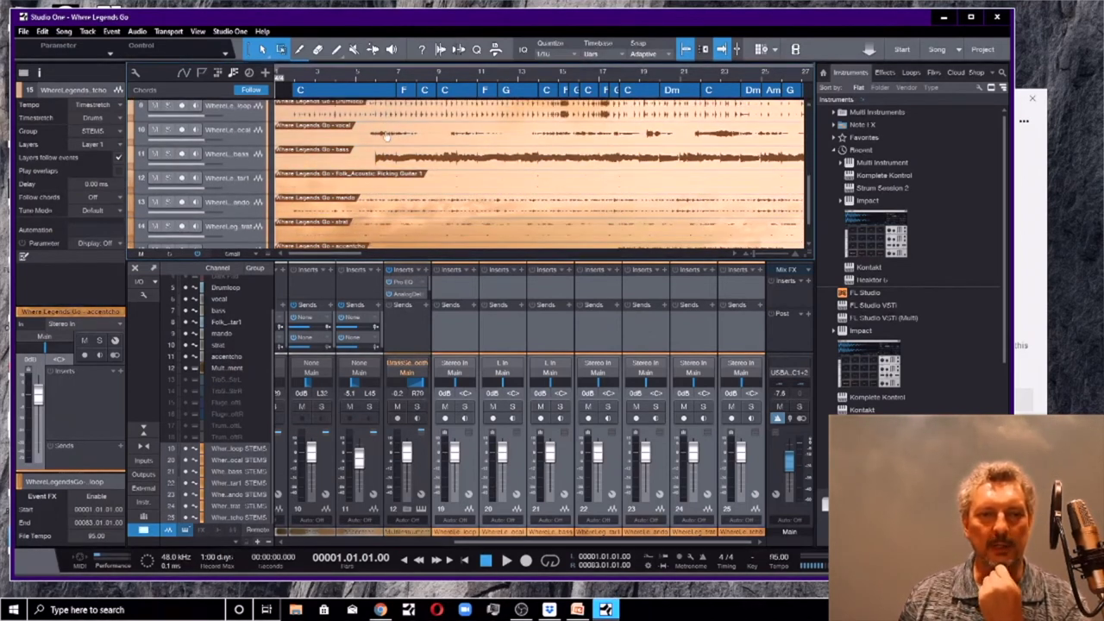
{"action": "scroll", "coordinate": [387, 136], "scroll_direction": "up", "scroll_amount": 1}
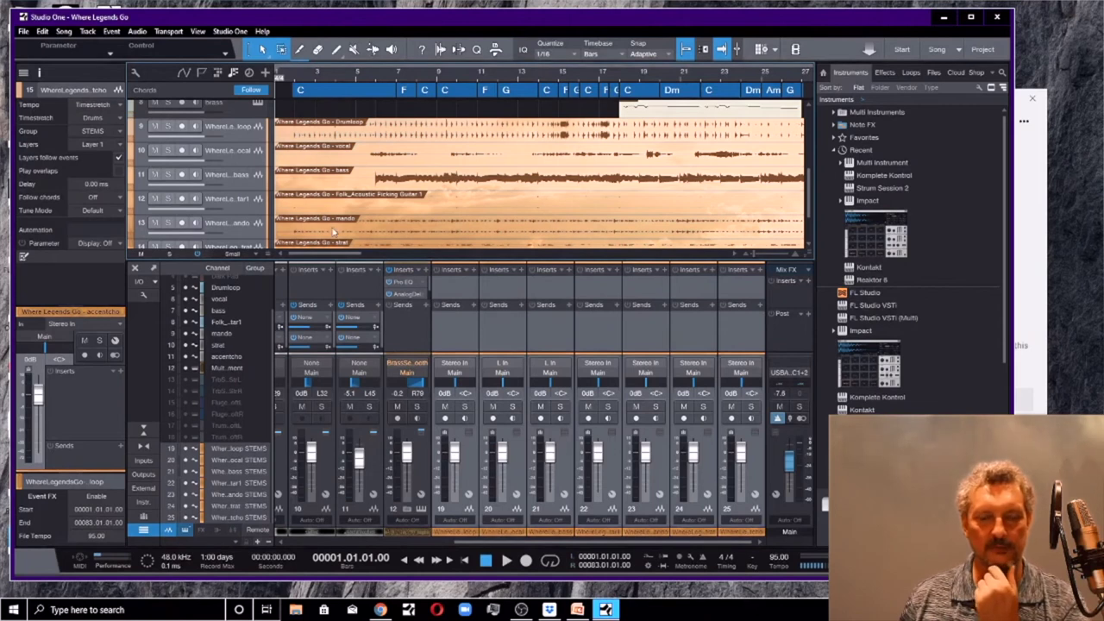
- Route the Drumloop–accentcho channels into a new bus named STEMS at level 0.5
{"action": "right_click", "coordinate": [240, 135]}
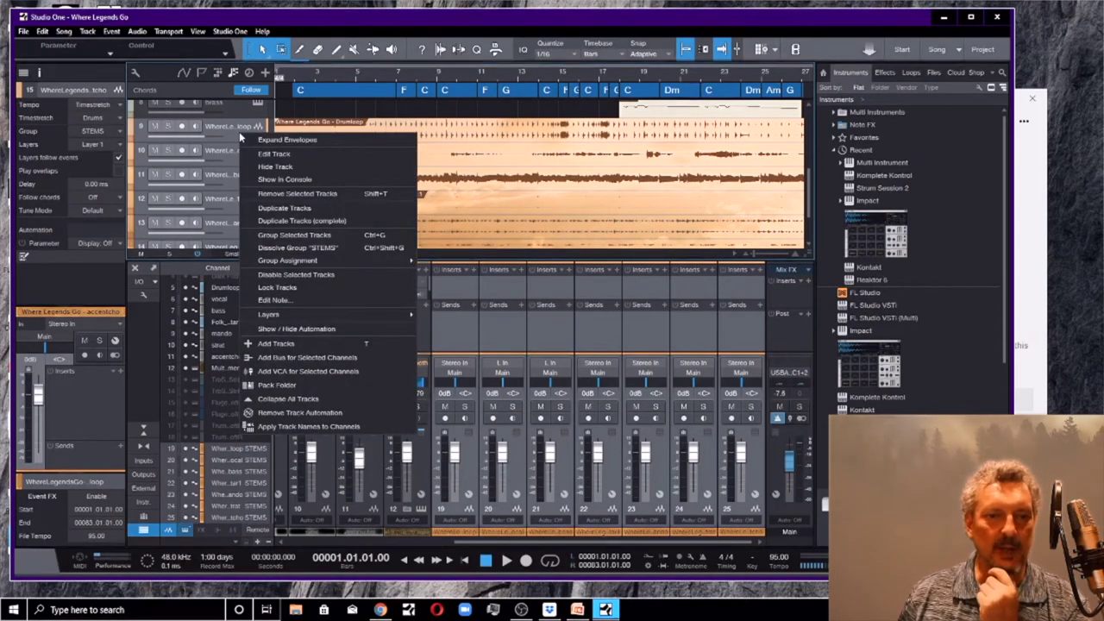
{"action": "left_click", "coordinate": [251, 398]}
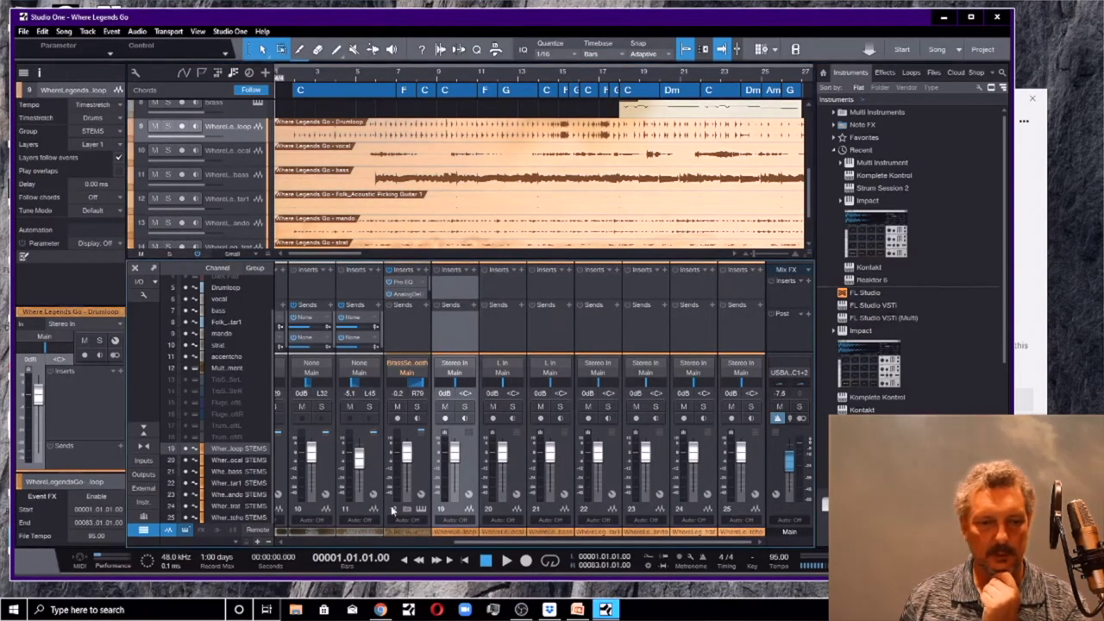
{"action": "left_click", "coordinate": [244, 516]}
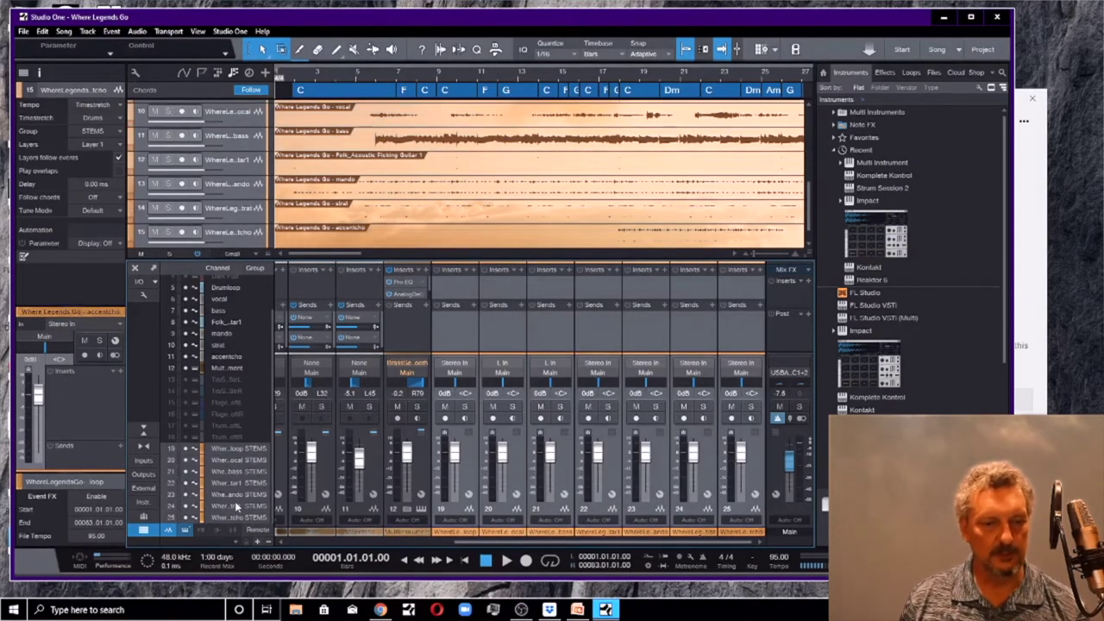
{"action": "right_click", "coordinate": [231, 498]}
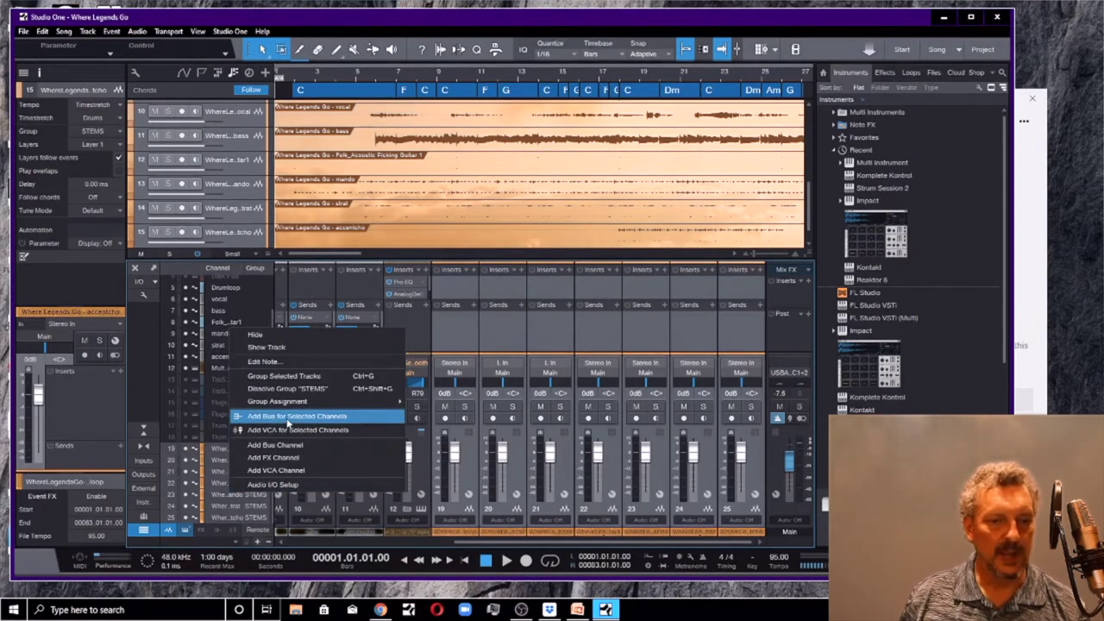
{"action": "left_click", "coordinate": [288, 419]}
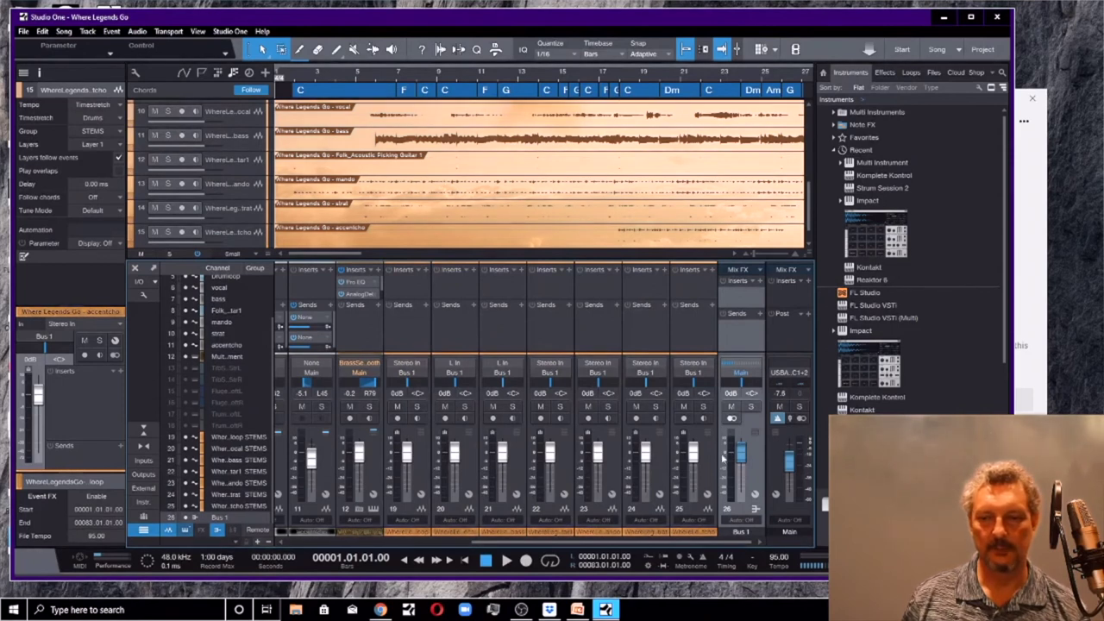
{"action": "double_click", "coordinate": [740, 532]}
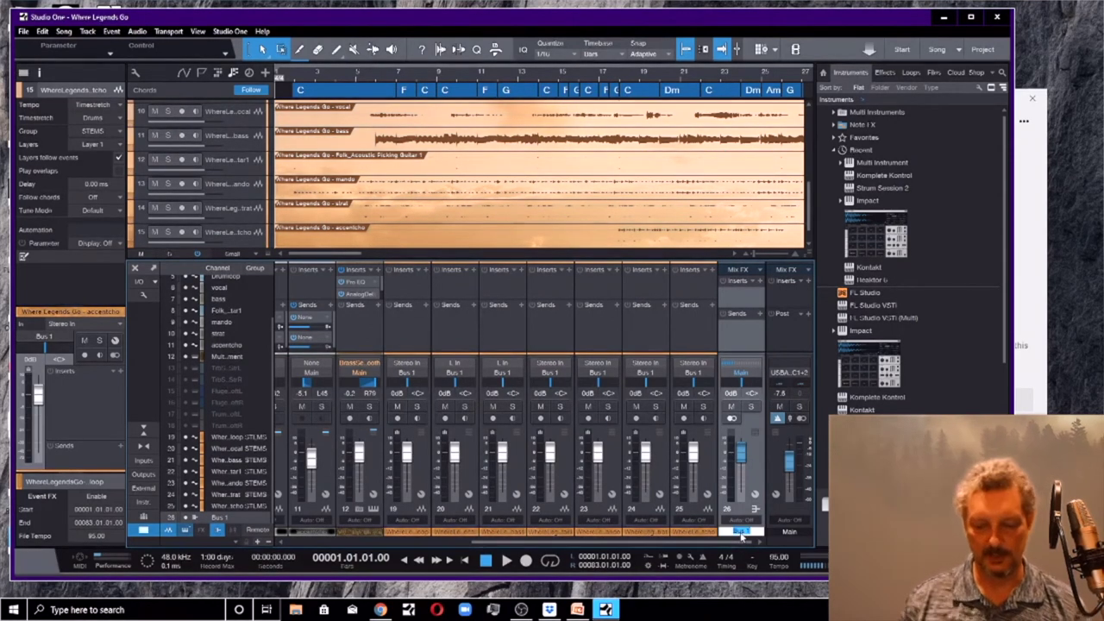
{"action": "type", "text": "STEMS"}
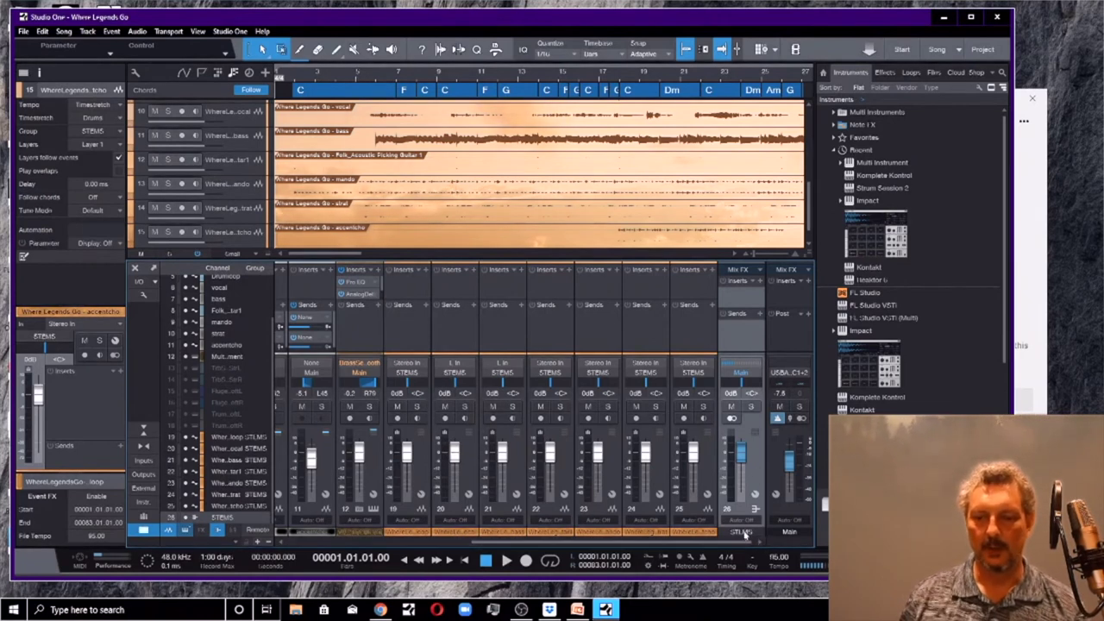
{"action": "left_click_drag", "start_coordinate": [740, 459], "coordinate": [747, 456]}
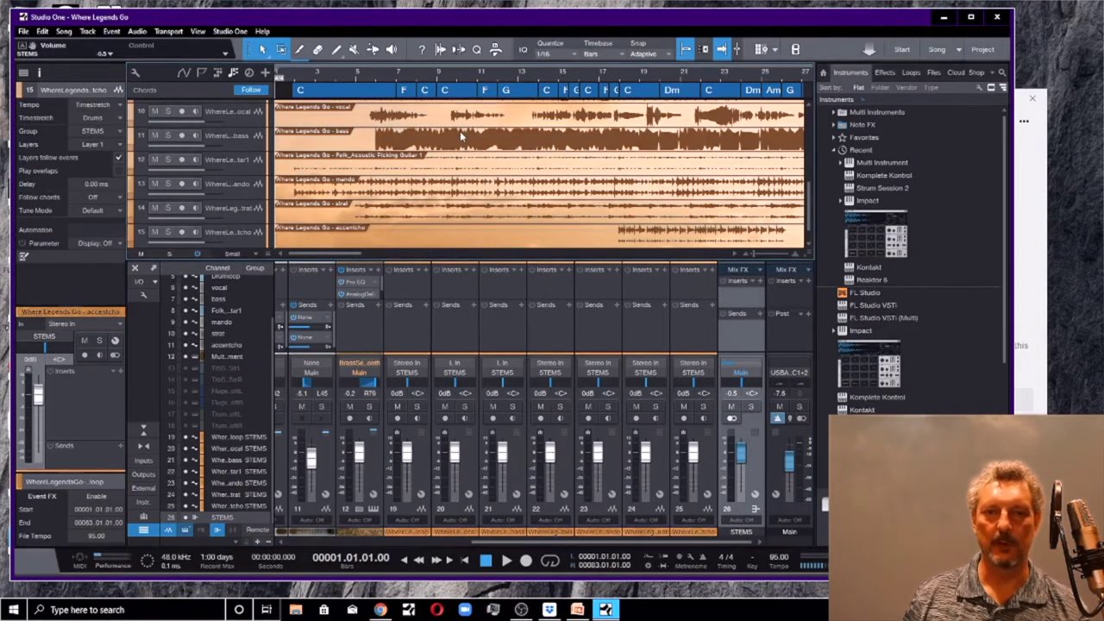
- Hide the stem channels feeding the STEMS bus from the mixer
{"action": "scroll", "coordinate": [460, 131], "scroll_direction": "down", "scroll_amount": 1}
{"action": "scroll", "coordinate": [461, 136], "scroll_direction": "up", "scroll_amount": 1}
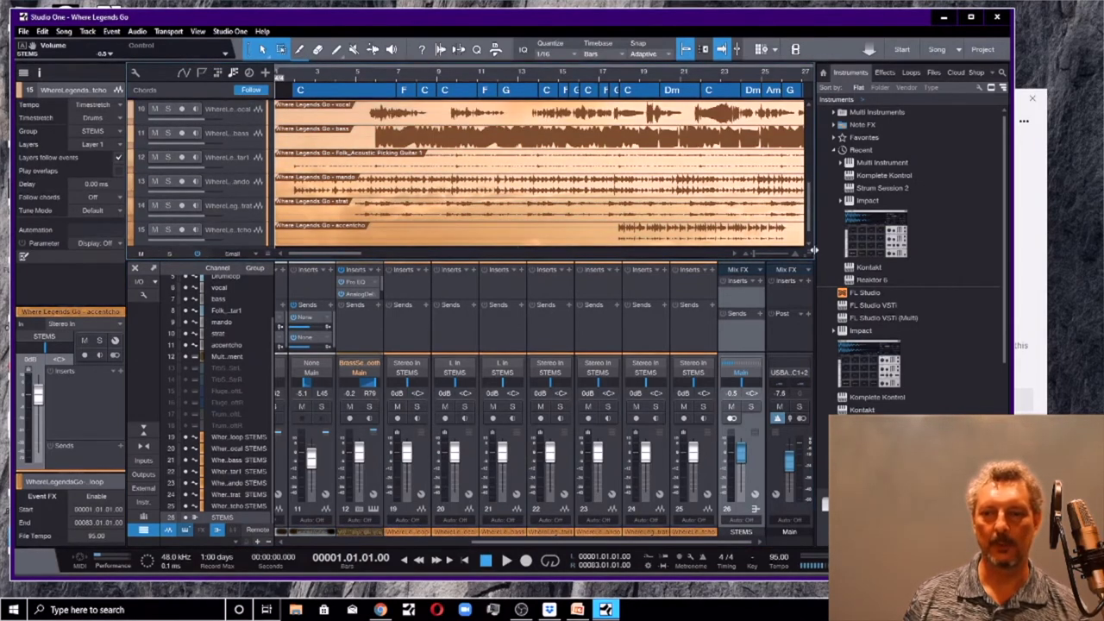
{"action": "scroll", "coordinate": [810, 254], "scroll_direction": "down", "scroll_amount": 1}
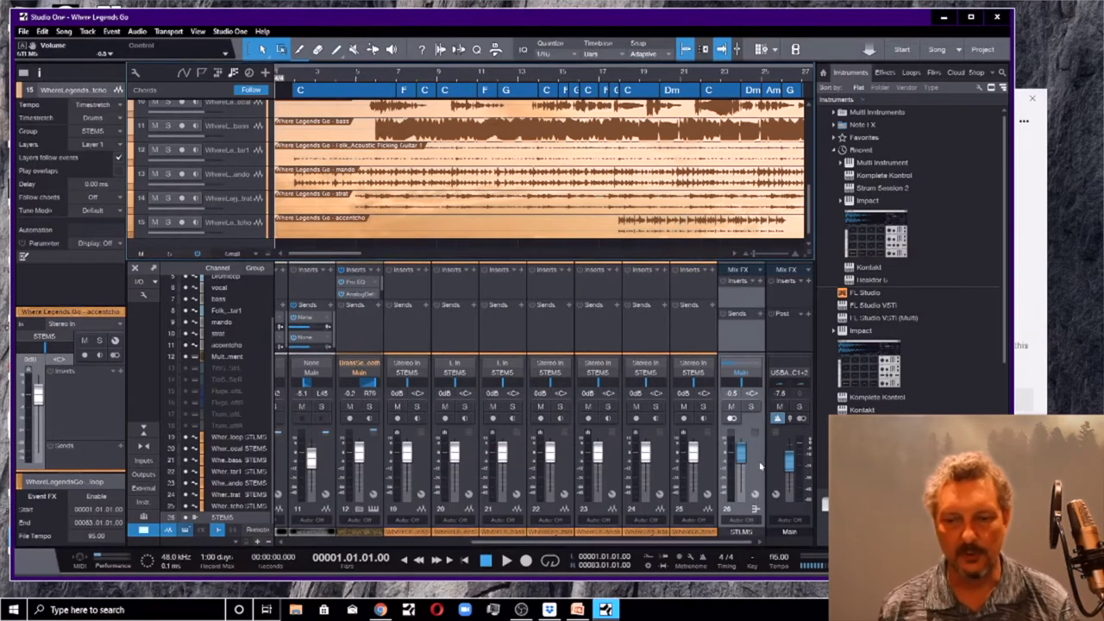
{"action": "right_click", "coordinate": [741, 335]}
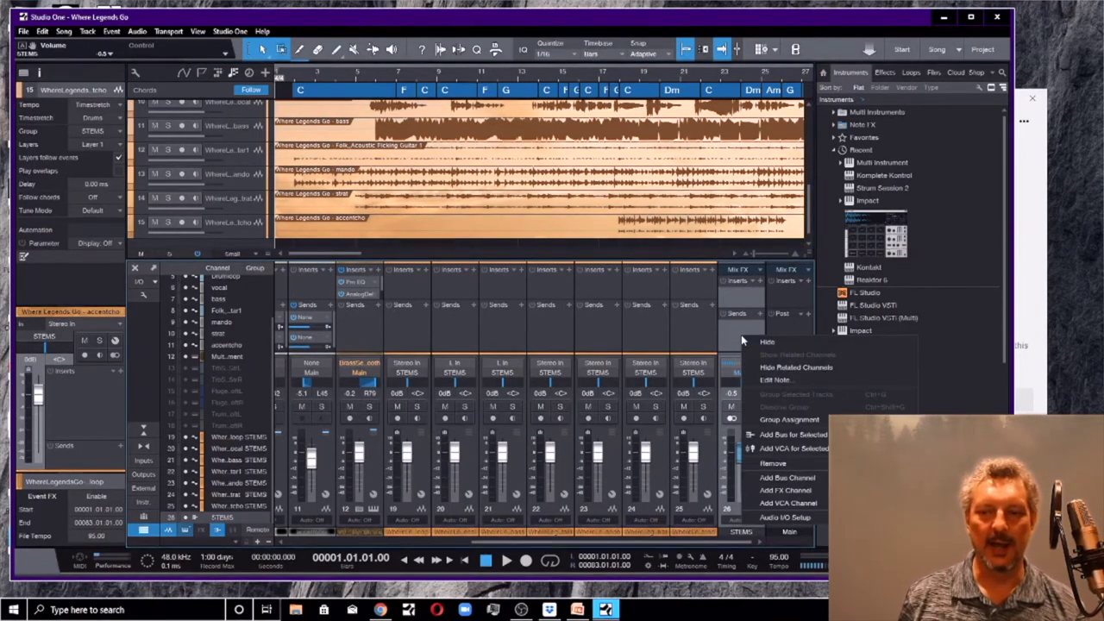
{"action": "left_click", "coordinate": [764, 369]}
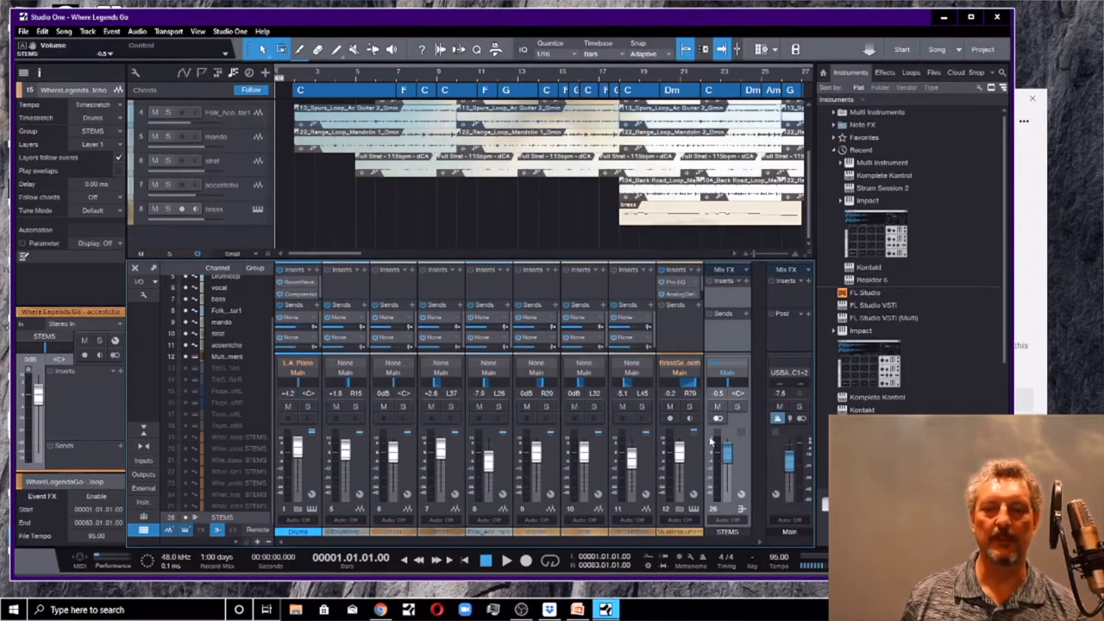
- Show and then re-hide the STEMS bus related channels to compare
{"action": "right_click", "coordinate": [729, 341]}
{"action": "left_click", "coordinate": [759, 361]}
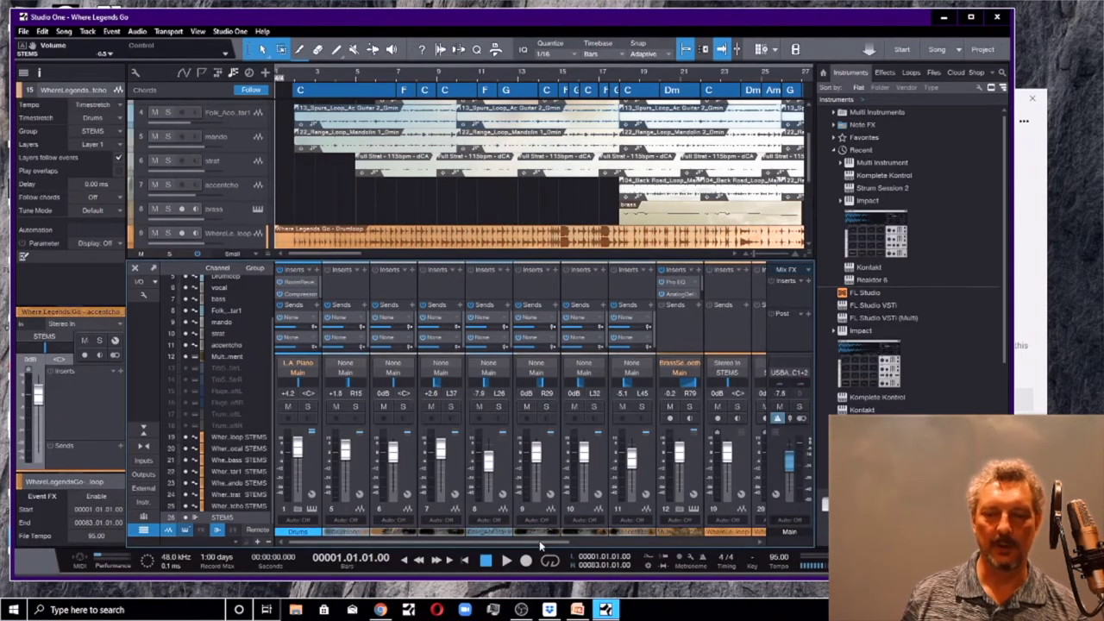
{"action": "scroll", "coordinate": [526, 526], "scroll_direction": "right", "scroll_amount": 5}
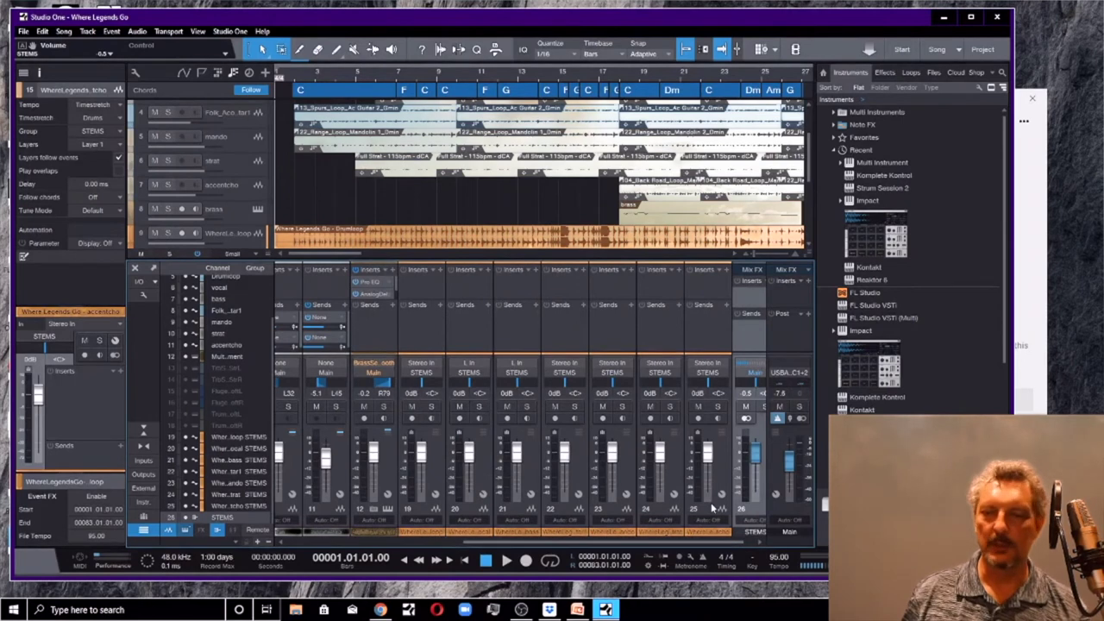
{"action": "right_click", "coordinate": [752, 333]}
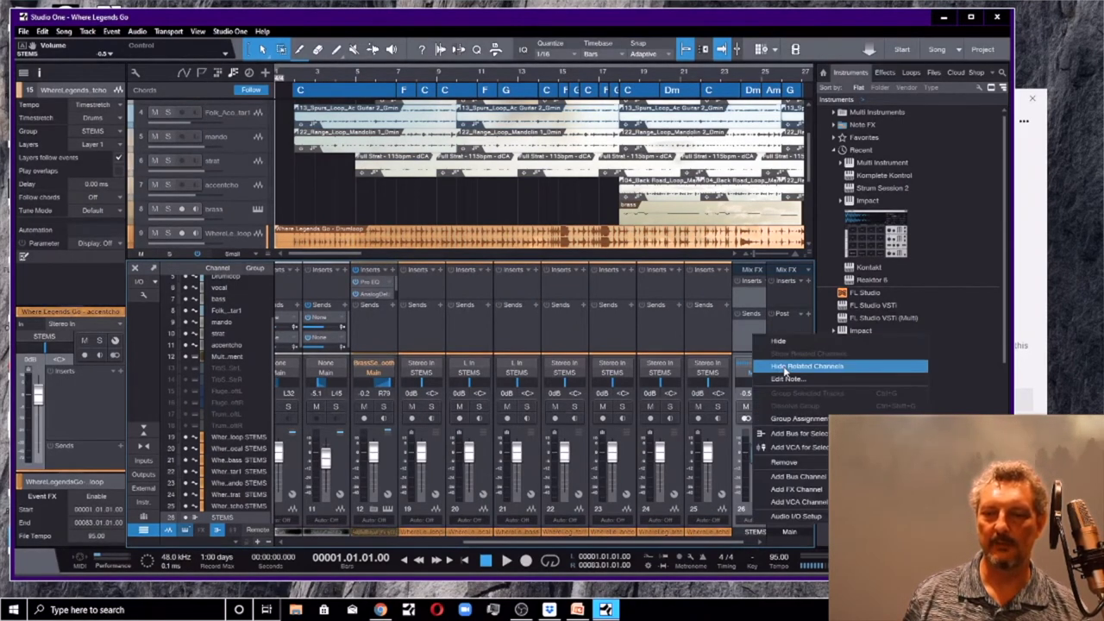
{"action": "left_click", "coordinate": [828, 368]}
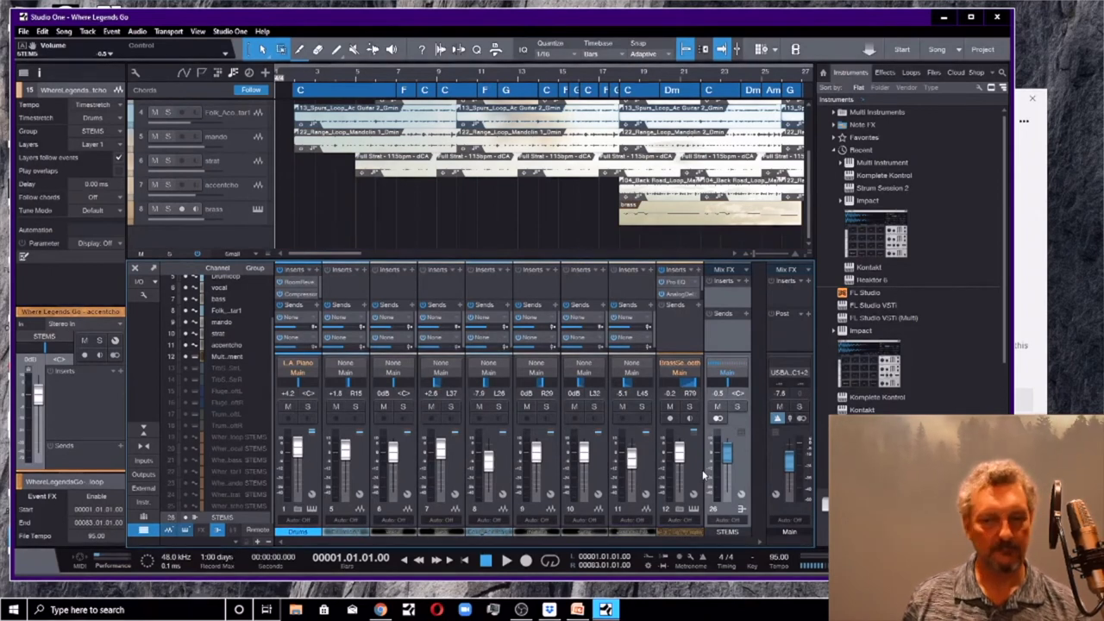
{"action": "scroll", "coordinate": [549, 233], "scroll_direction": "up", "scroll_amount": 3}
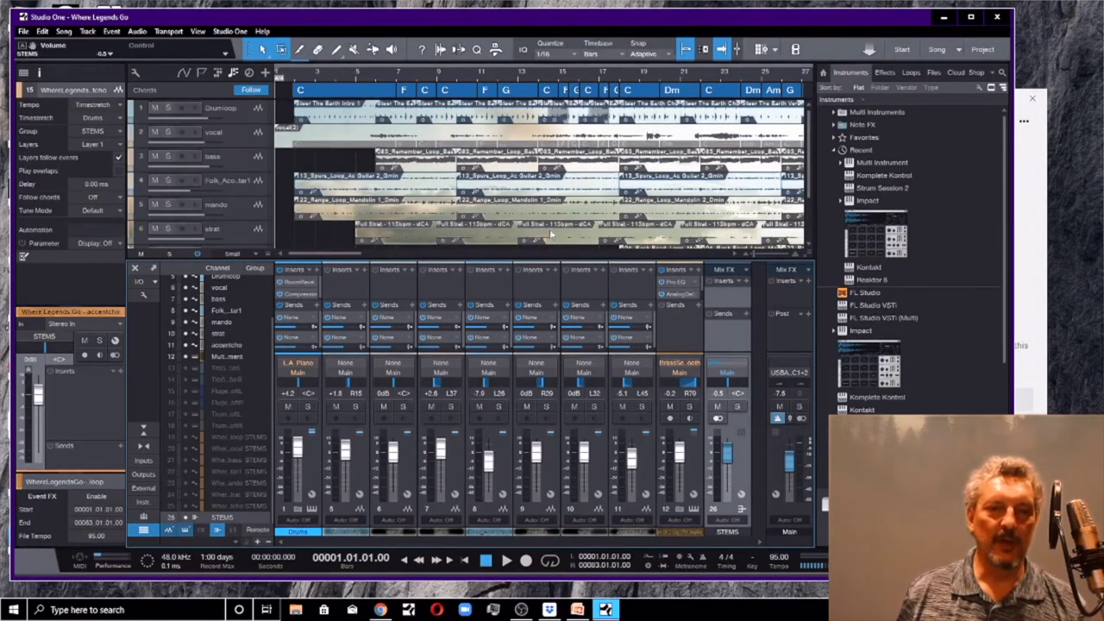
{"action": "scroll", "coordinate": [550, 233], "scroll_direction": "down", "scroll_amount": 3}
{"action": "scroll", "coordinate": [549, 233], "scroll_direction": "up", "scroll_amount": 3}
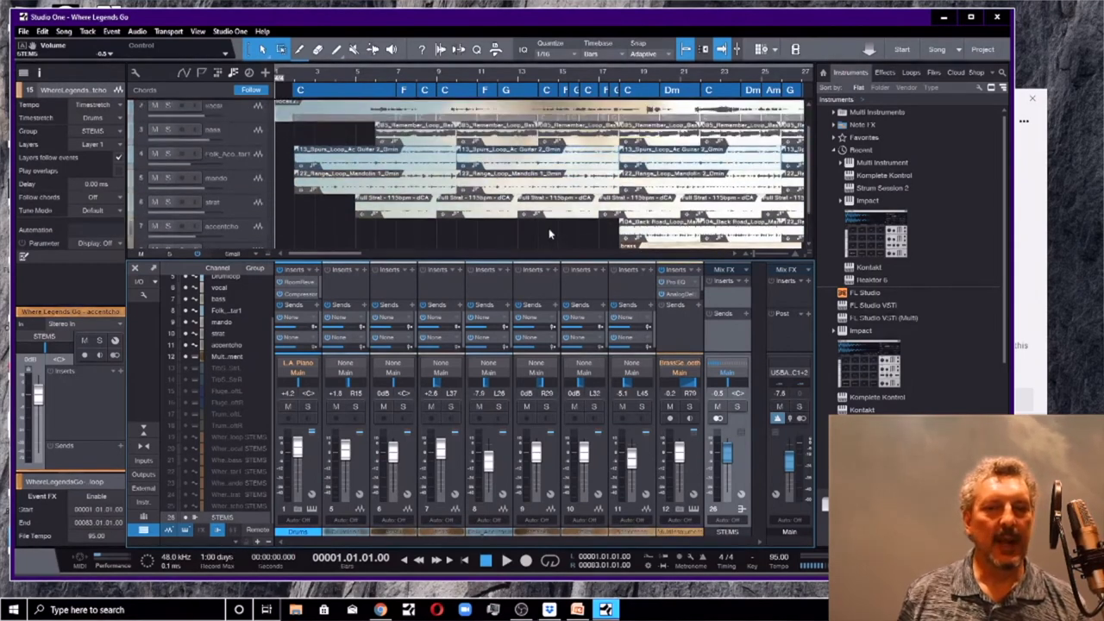
{"action": "scroll", "coordinate": [550, 233], "scroll_direction": "down", "scroll_amount": 3}
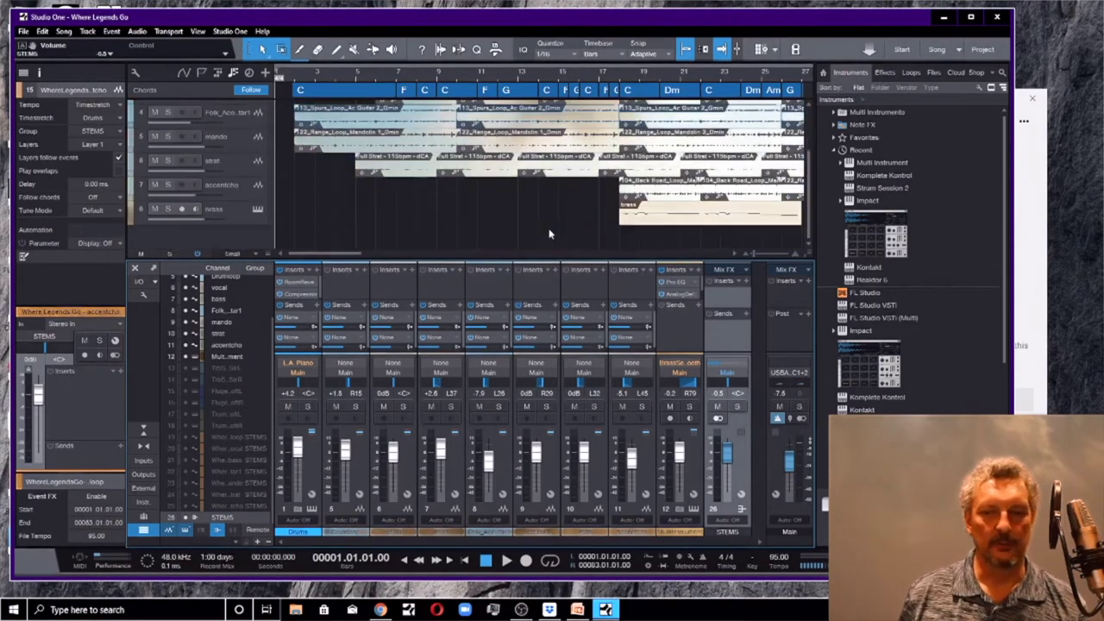
- Show the STEMS bus related stem channels again, leaving them visible
{"action": "right_click", "coordinate": [735, 331]}
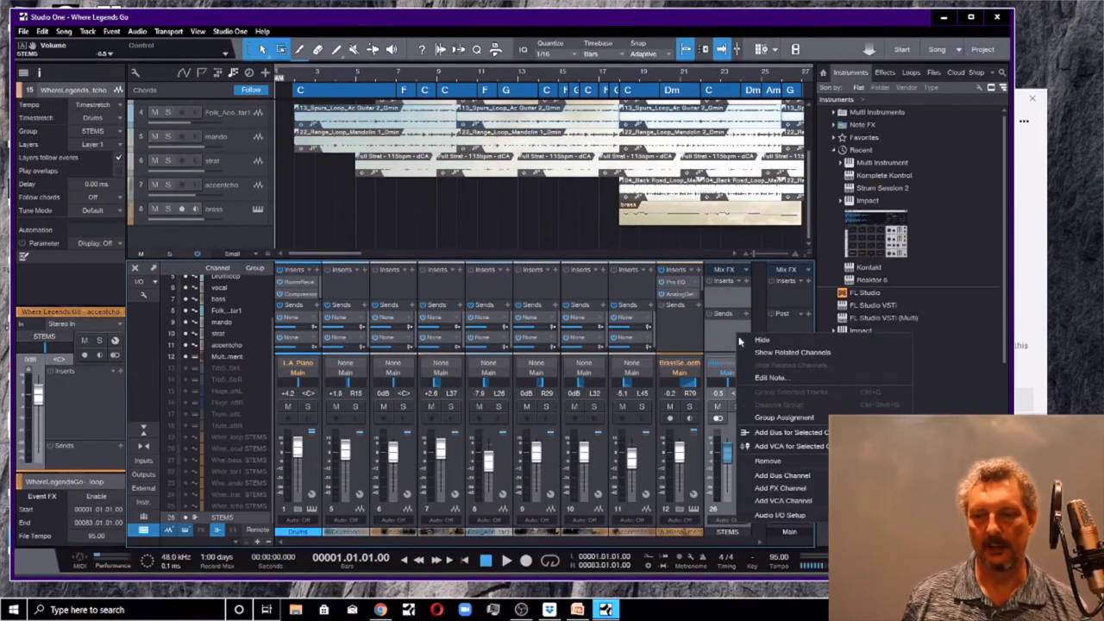
{"action": "left_click", "coordinate": [781, 363]}
{"action": "scroll", "coordinate": [501, 216], "scroll_direction": "down", "scroll_amount": 5}
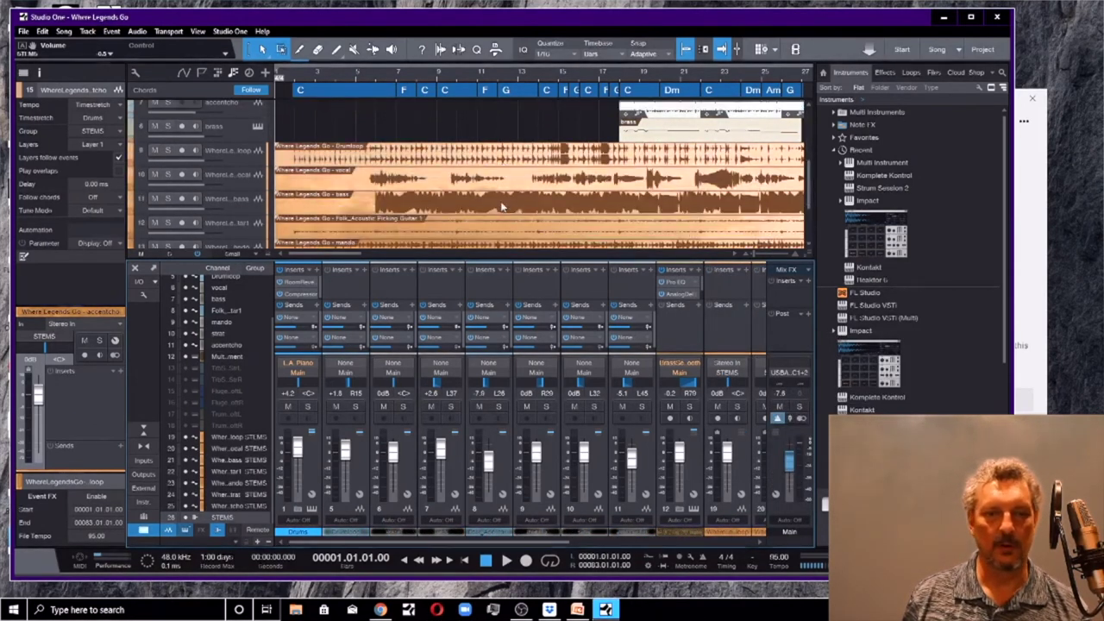
{"action": "scroll", "coordinate": [500, 207], "scroll_direction": "up", "scroll_amount": 5}
{"action": "scroll", "coordinate": [500, 207], "scroll_direction": "up", "scroll_amount": 1}
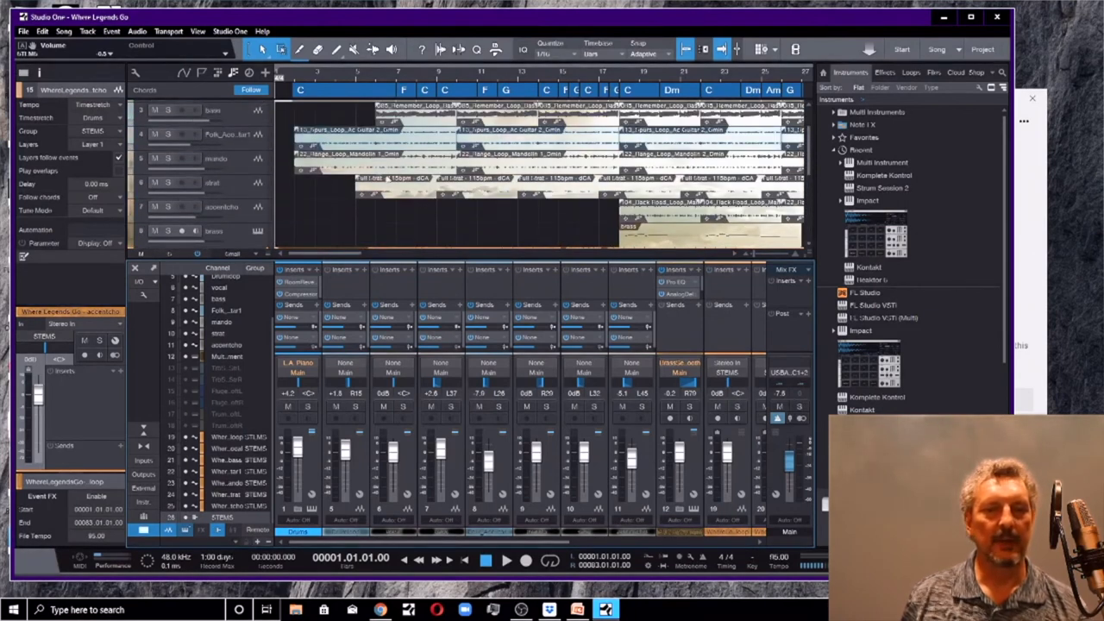
{"action": "left_click", "coordinate": [24, 31]}
- Save the Where Legends Go song
{"action": "left_click", "coordinate": [44, 152]}
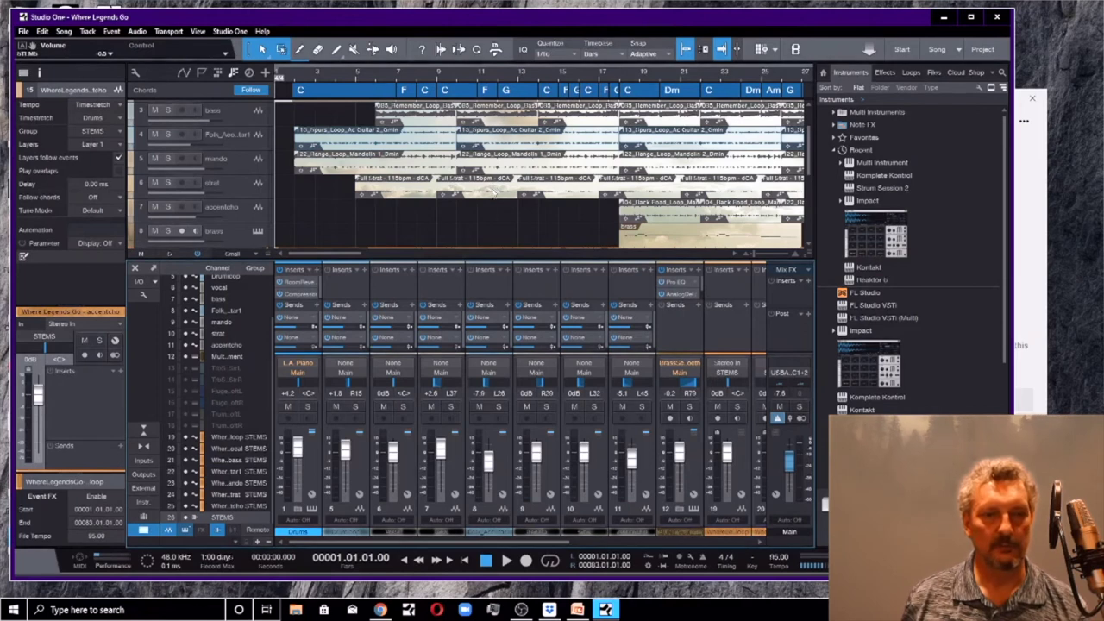
{"action": "scroll", "coordinate": [470, 234], "scroll_direction": "down", "scroll_amount": 5}
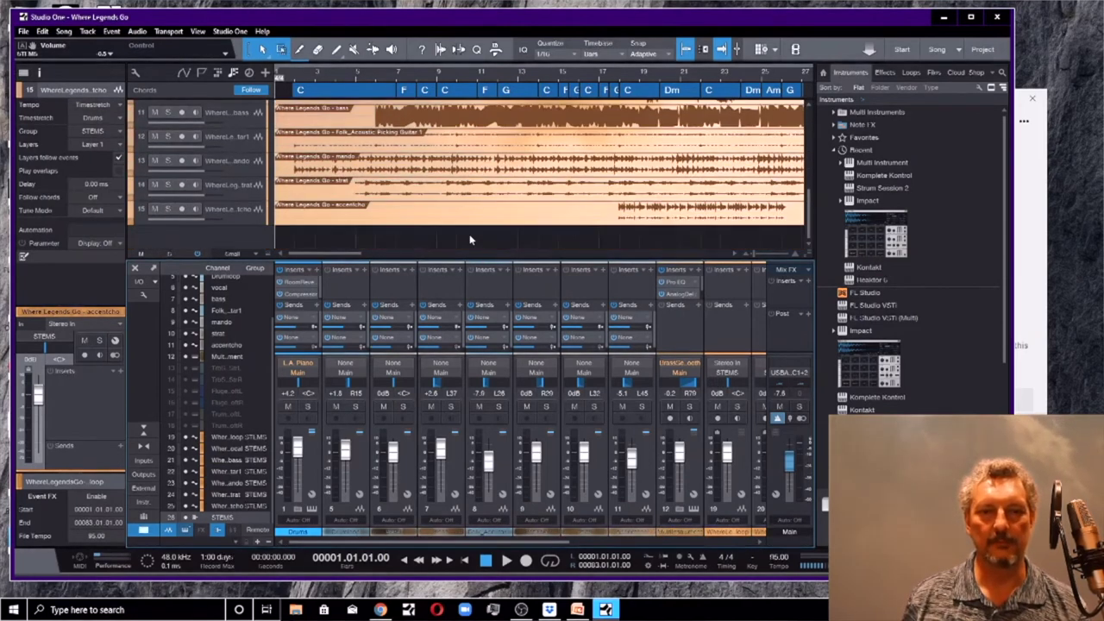
{"action": "scroll", "coordinate": [469, 234], "scroll_direction": "up", "scroll_amount": 5}
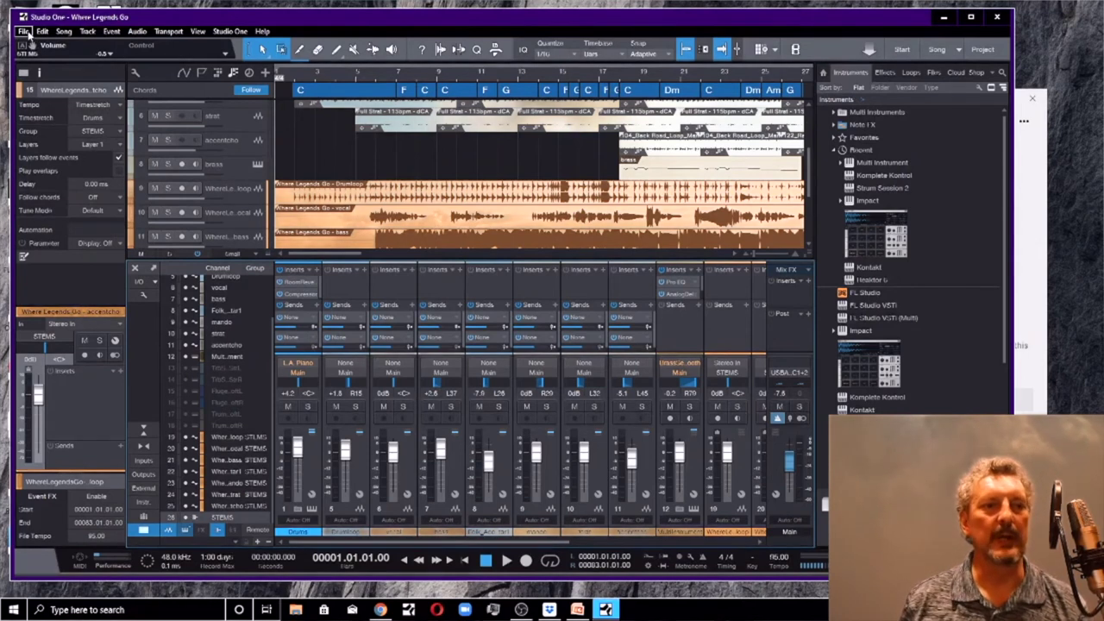
- Start a new song and replace its default title with 'Legends Share'
{"action": "left_click", "coordinate": [26, 32]}
{"action": "mouse_move", "coordinate": [42, 32]}
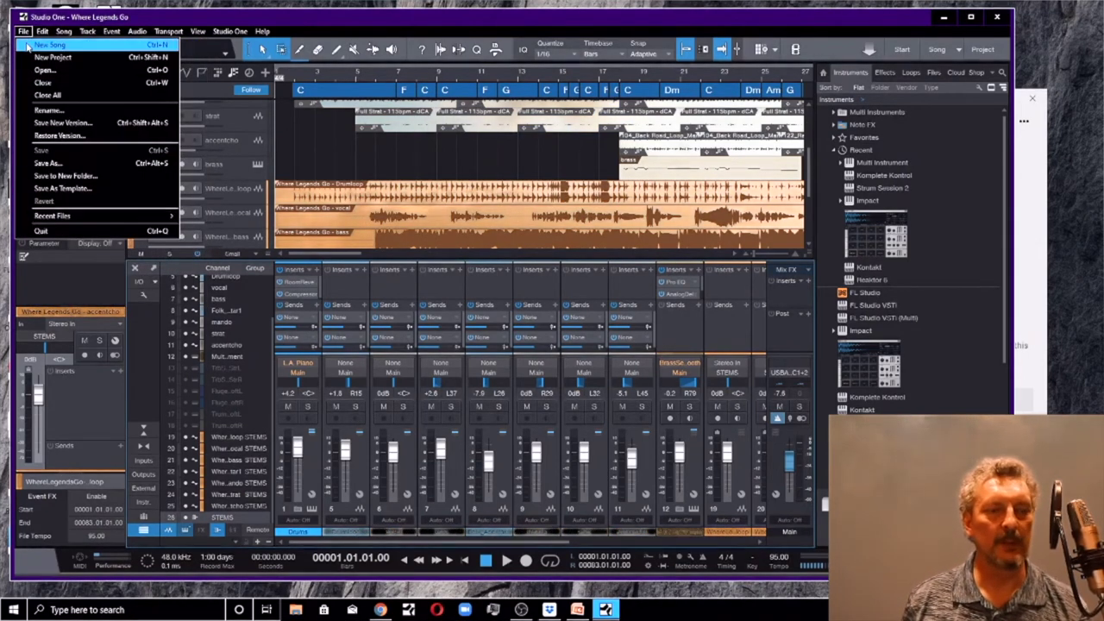
{"action": "left_click", "coordinate": [47, 45]}
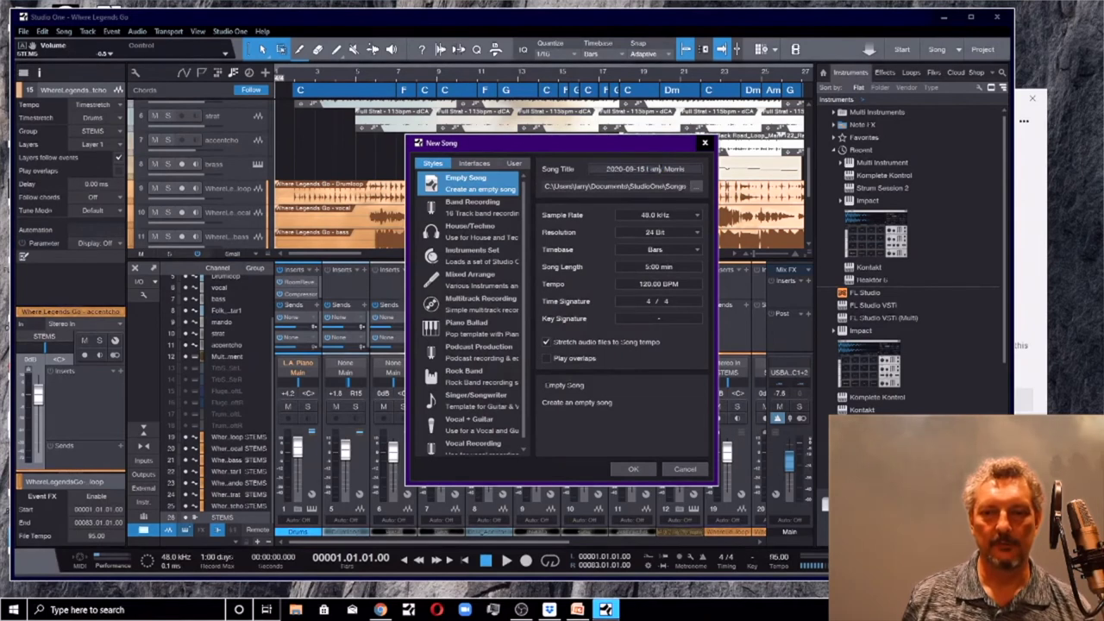
{"action": "triple_click", "coordinate": [649, 169]}
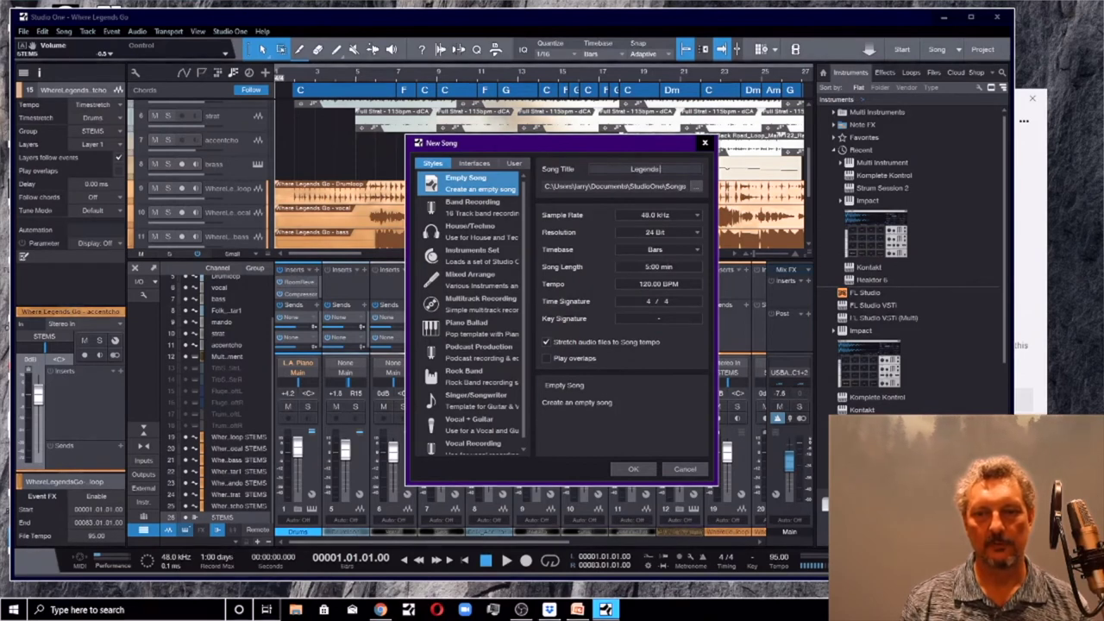
{"action": "type", "text": "Stem"}
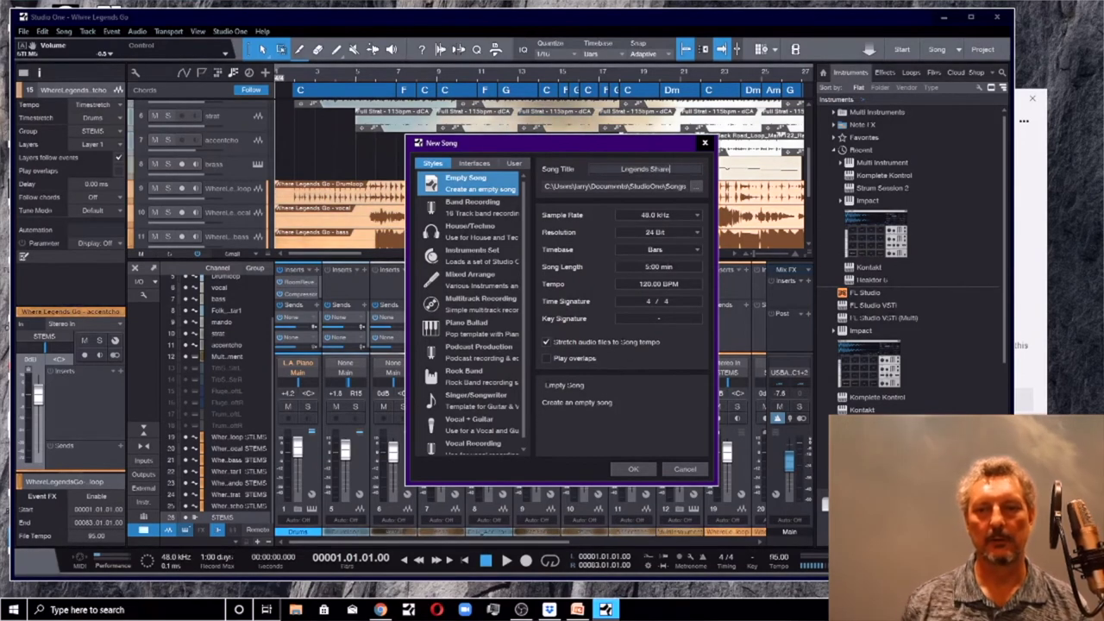
- Set the new song's location to the Dropbox StudioOneShare folder
{"action": "left_click", "coordinate": [696, 189]}
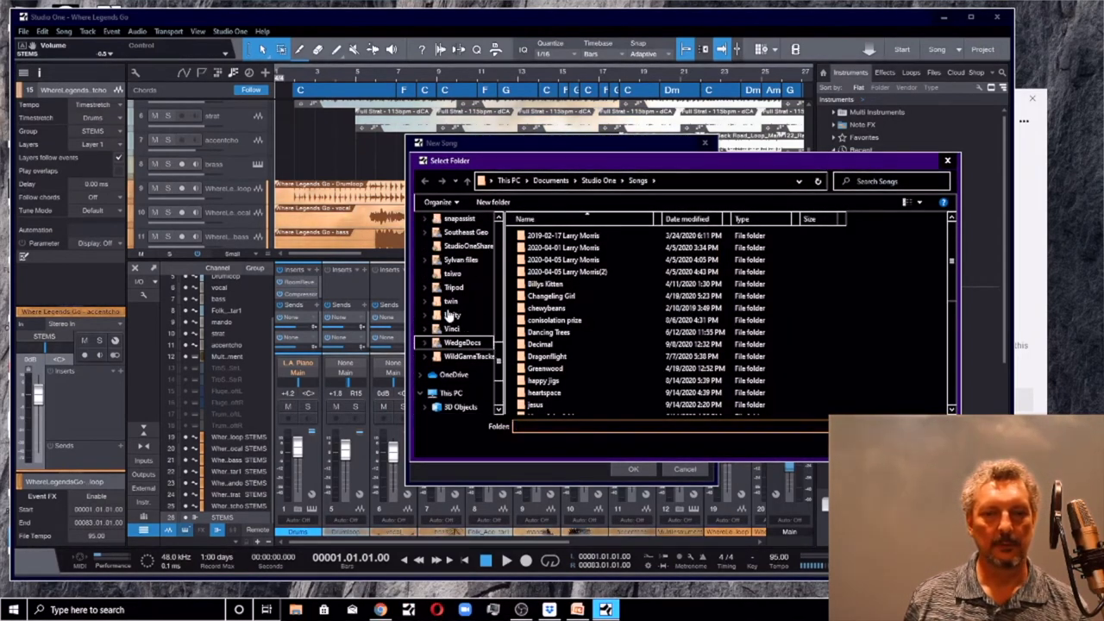
{"action": "scroll", "coordinate": [449, 317], "scroll_direction": "up", "scroll_amount": 2}
{"action": "scroll", "coordinate": [449, 317], "scroll_direction": "up", "scroll_amount": 12}
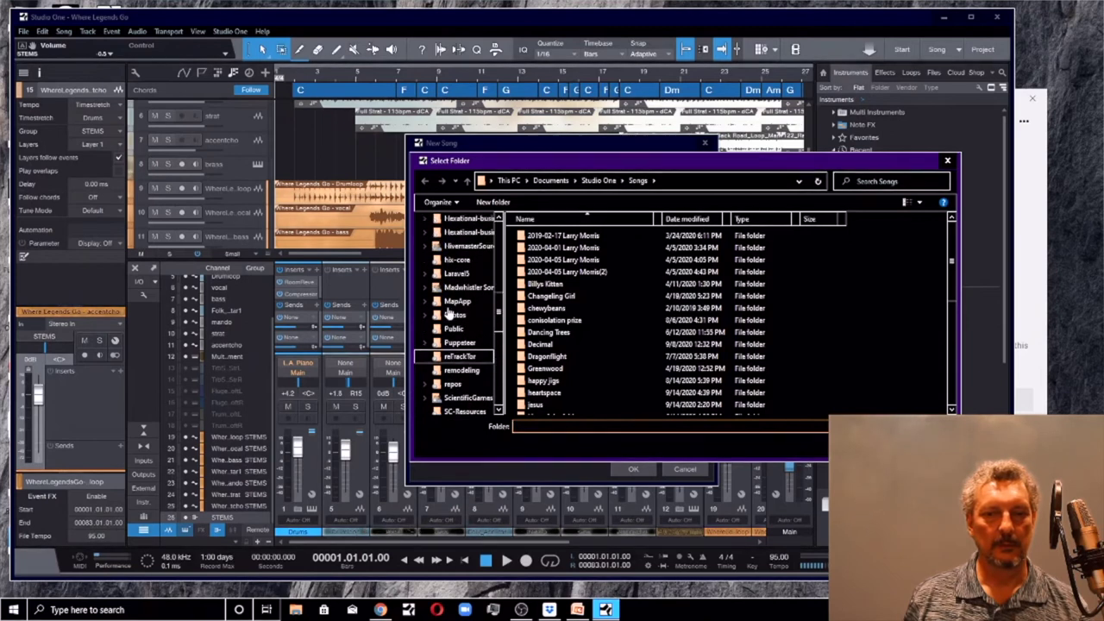
{"action": "scroll", "coordinate": [447, 311], "scroll_direction": "down", "scroll_amount": 4}
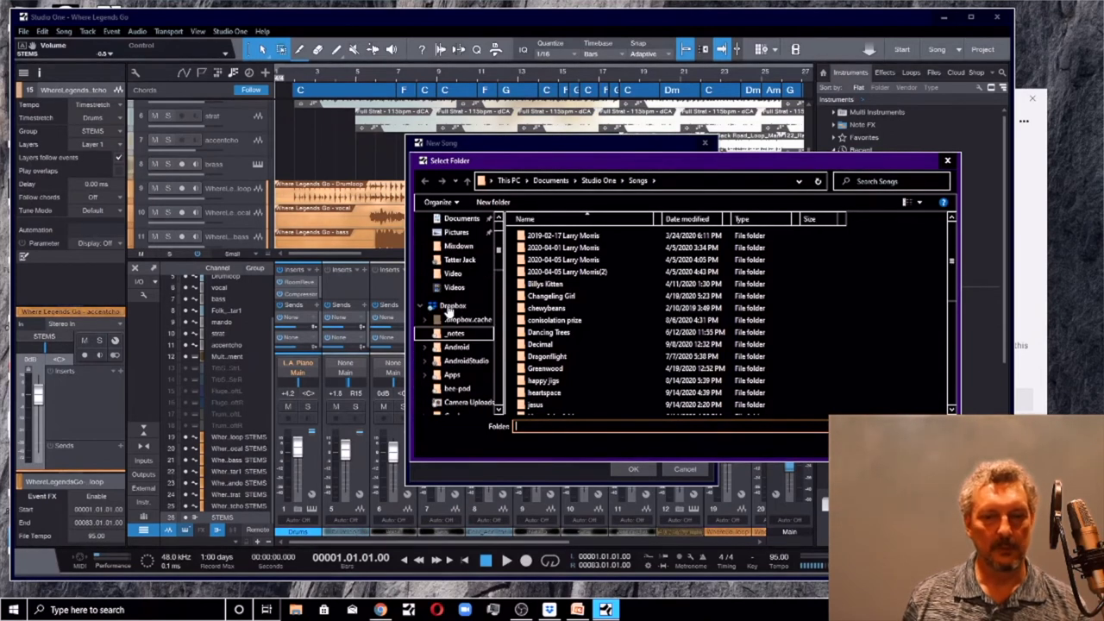
{"action": "scroll", "coordinate": [447, 312], "scroll_direction": "down", "scroll_amount": 5}
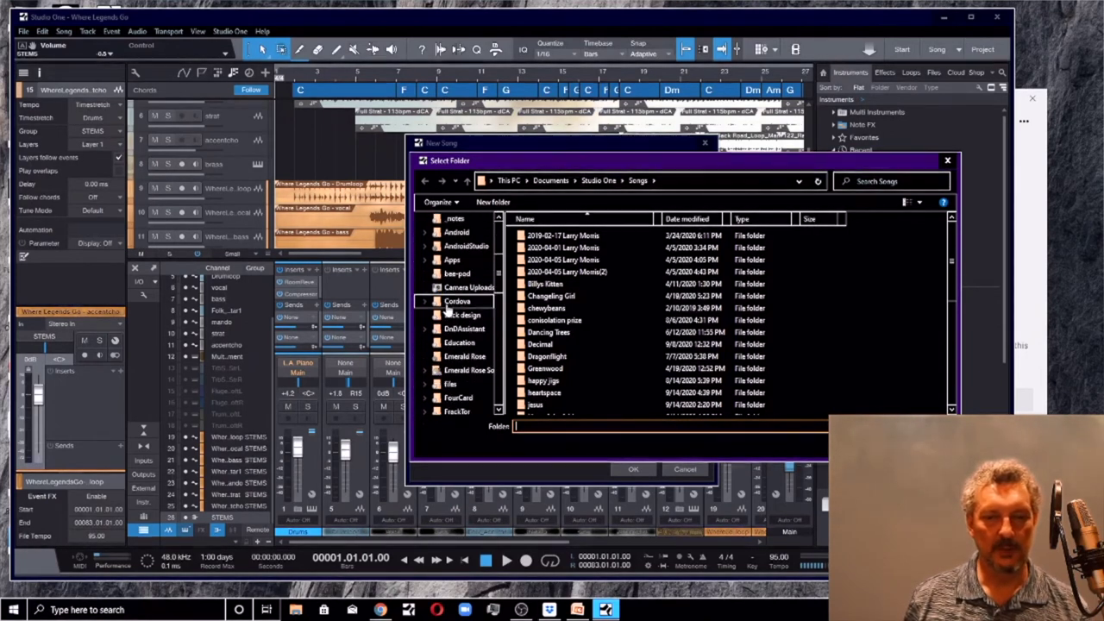
{"action": "scroll", "coordinate": [448, 312], "scroll_direction": "down", "scroll_amount": 5}
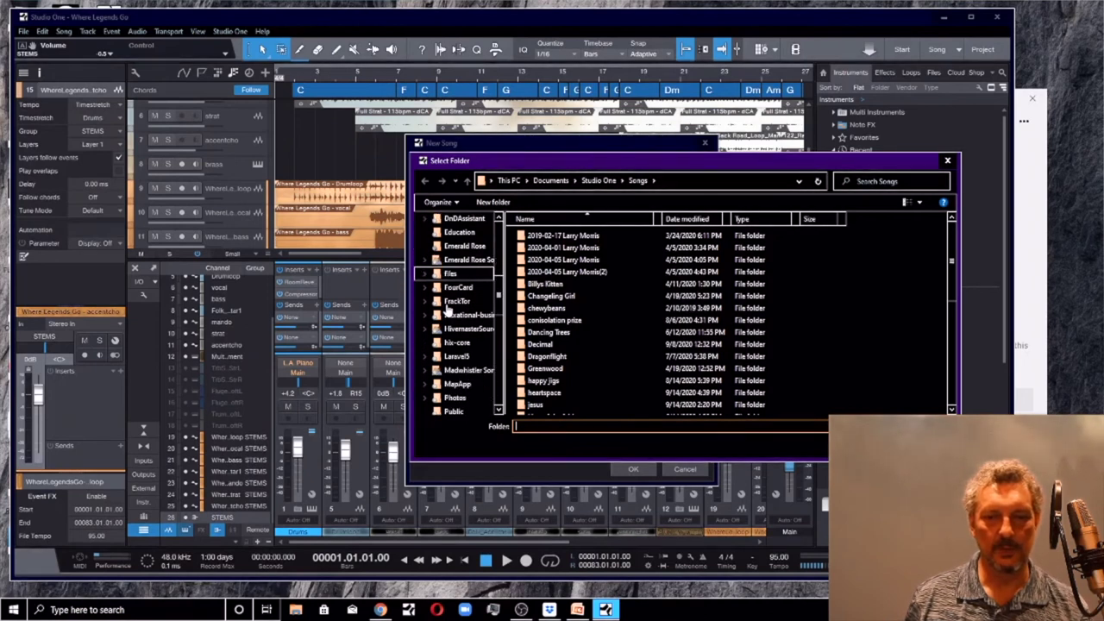
{"action": "scroll", "coordinate": [448, 312], "scroll_direction": "down", "scroll_amount": 3}
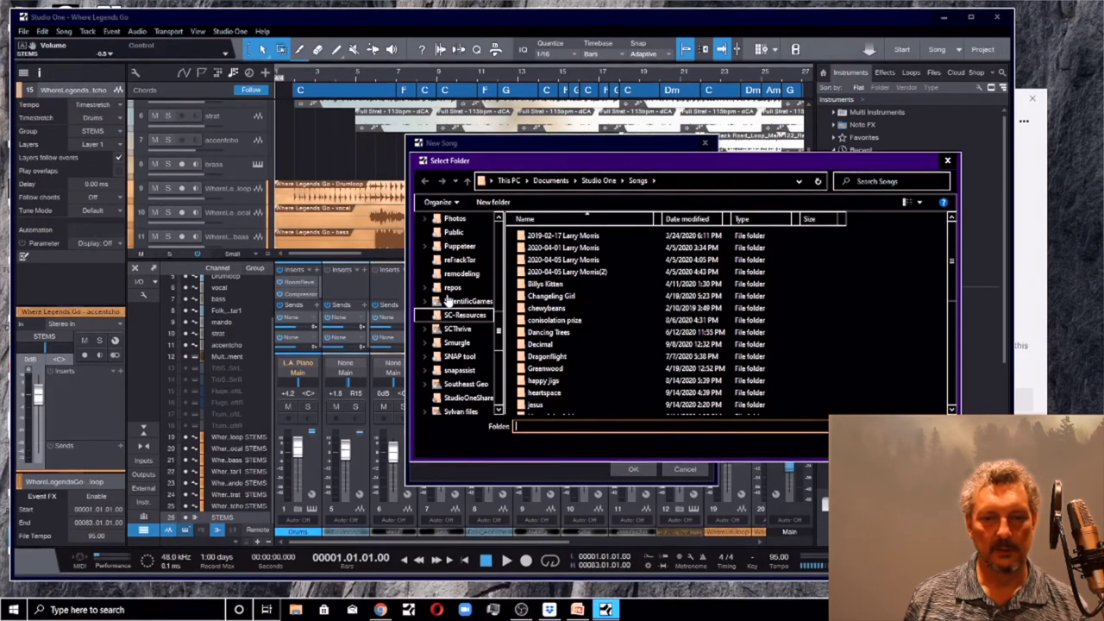
{"action": "scroll", "coordinate": [448, 300], "scroll_direction": "down", "scroll_amount": 1}
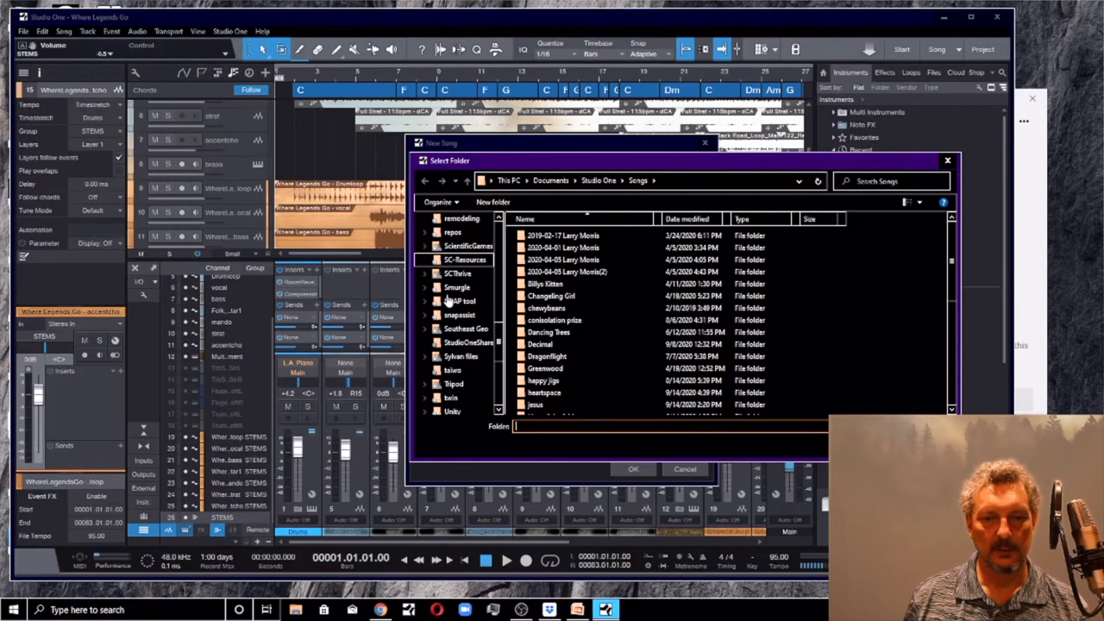
{"action": "left_click", "coordinate": [468, 343]}
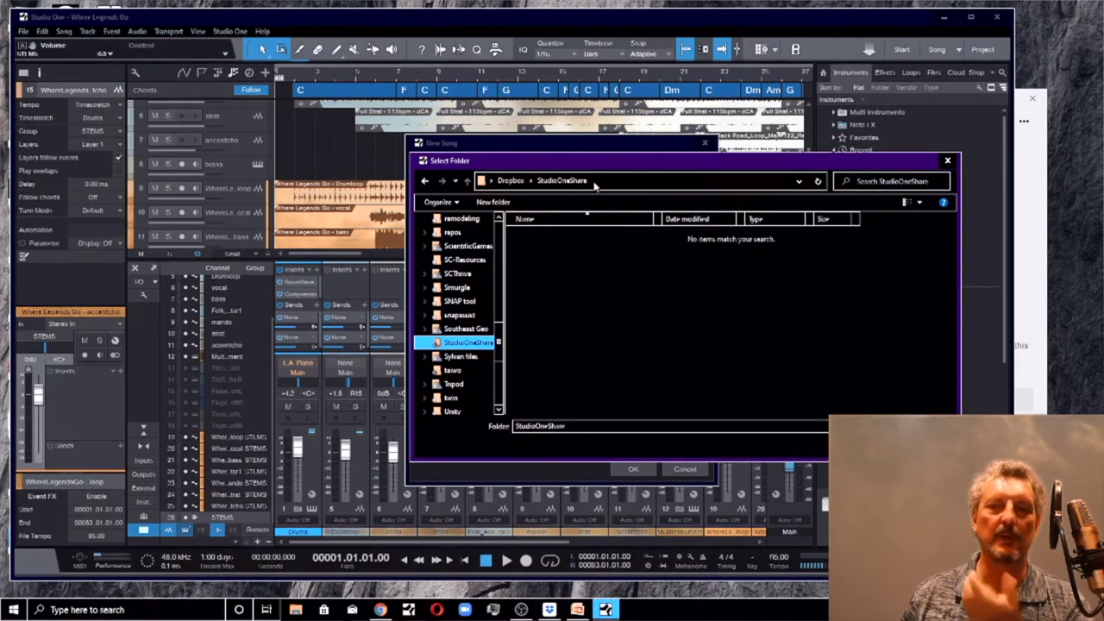
{"action": "key", "text": "Return"}
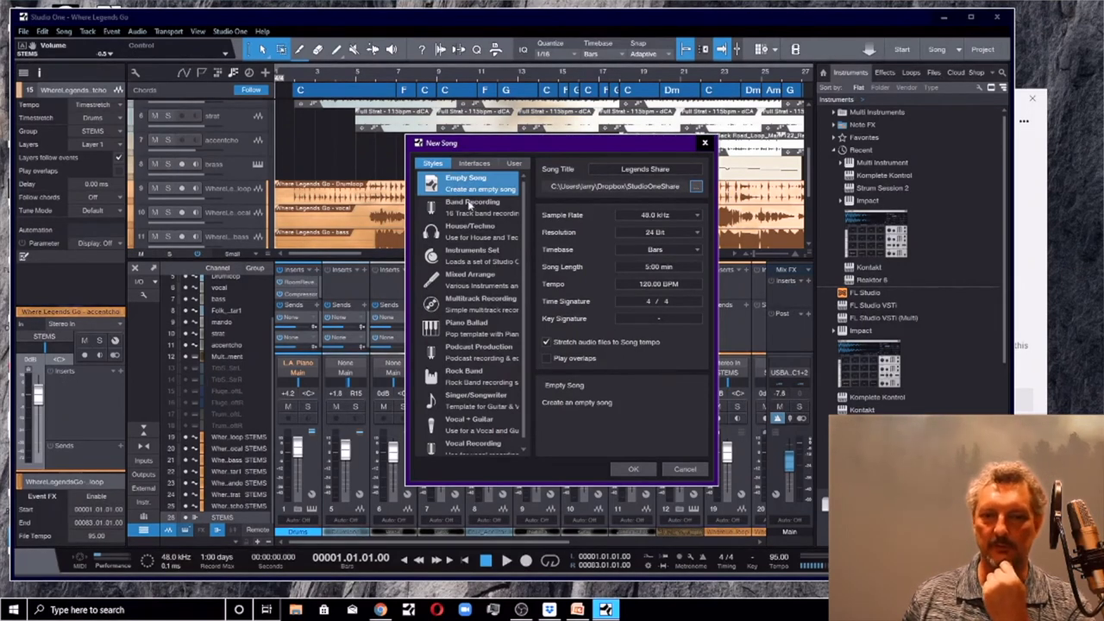
- Create the Legends Share song and open Songs > Where Legends Go.song for Import Song Data
{"action": "left_click", "coordinate": [630, 470]}
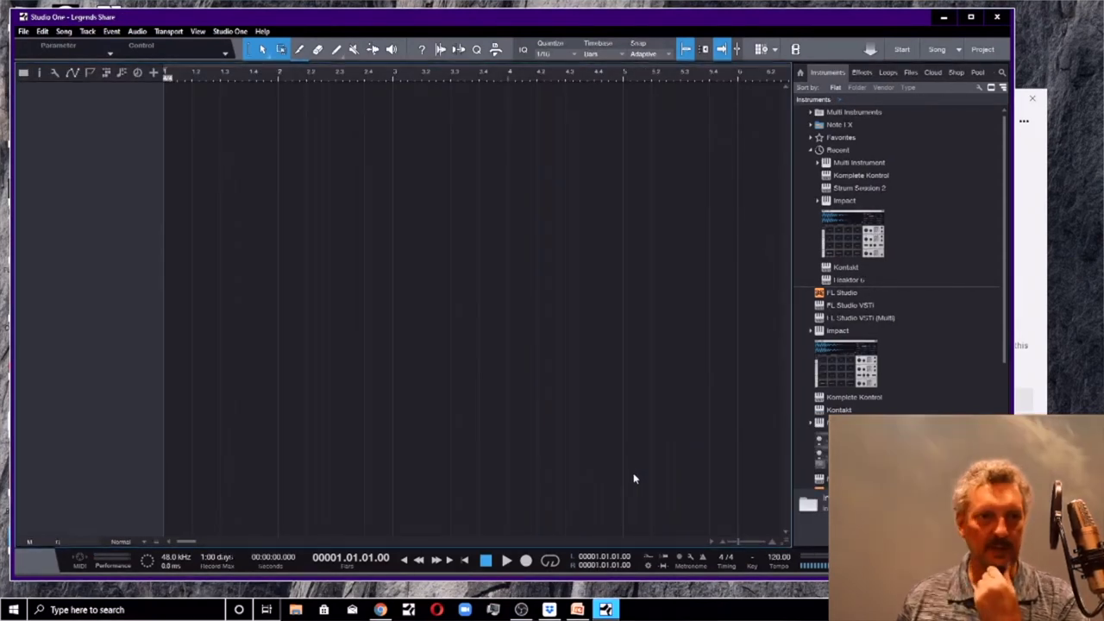
{"action": "left_click", "coordinate": [63, 31]}
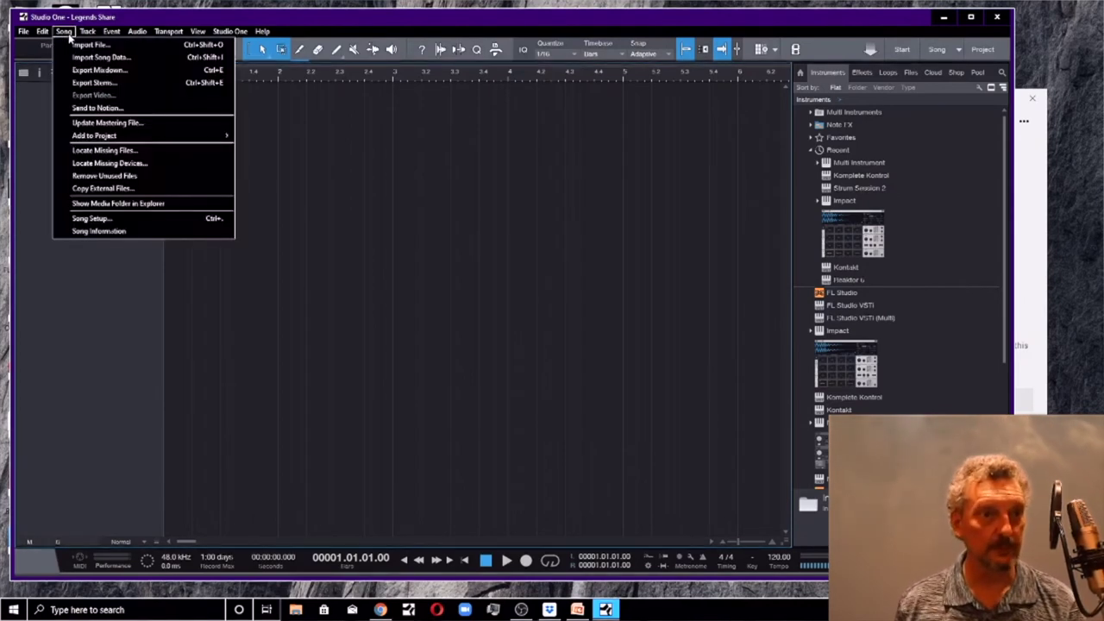
{"action": "left_click", "coordinate": [93, 58]}
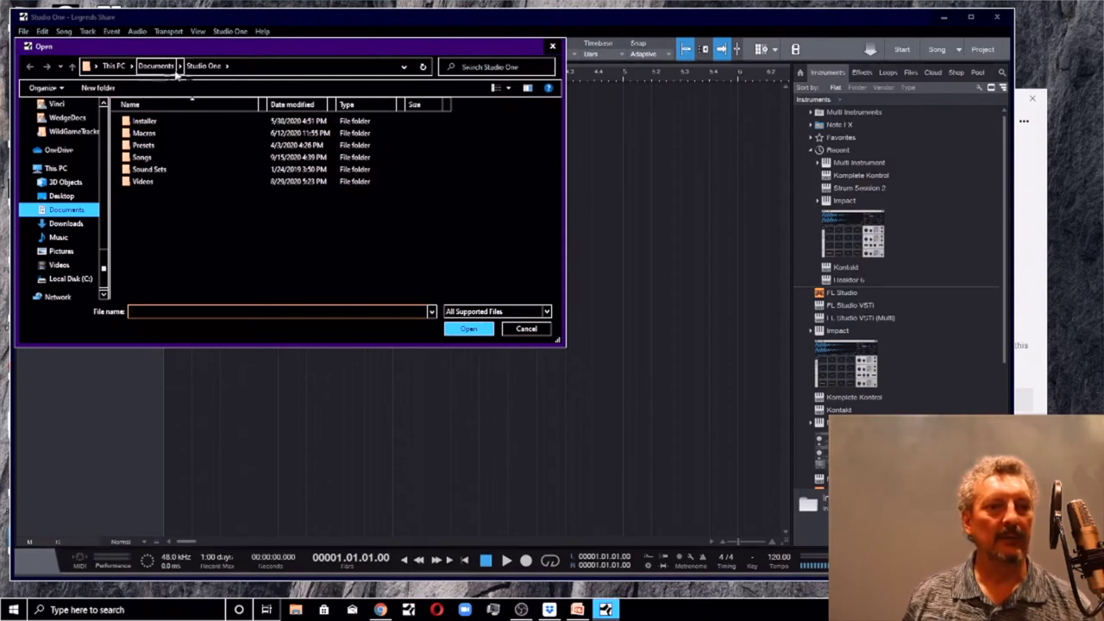
{"action": "double_click", "coordinate": [143, 157]}
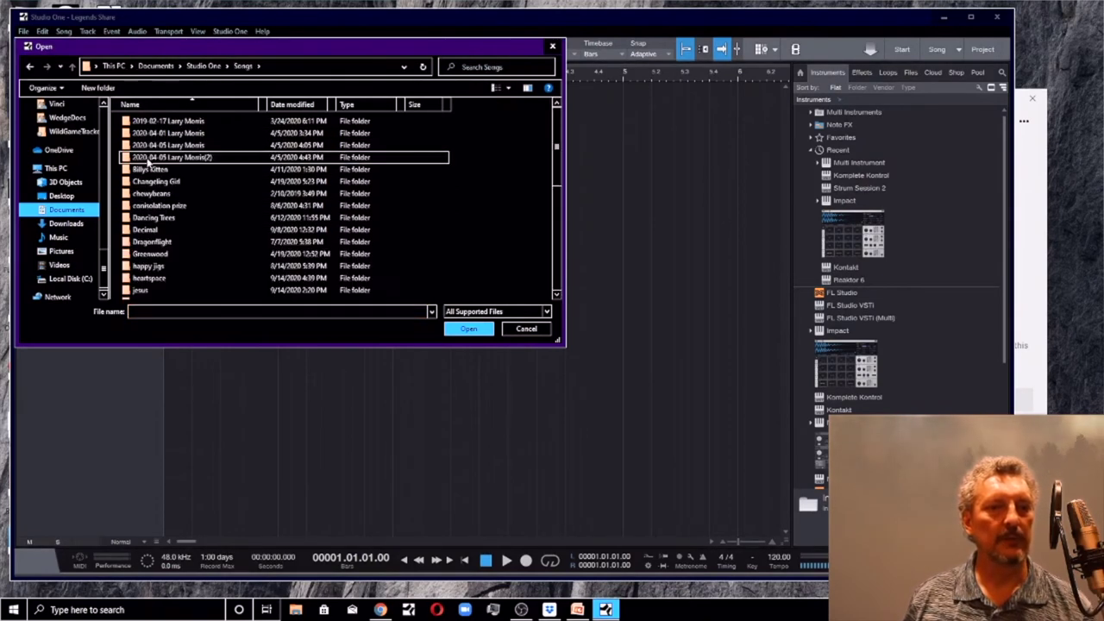
{"action": "scroll", "coordinate": [145, 268], "scroll_direction": "down", "scroll_amount": 3}
{"action": "scroll", "coordinate": [145, 268], "scroll_direction": "down", "scroll_amount": 3}
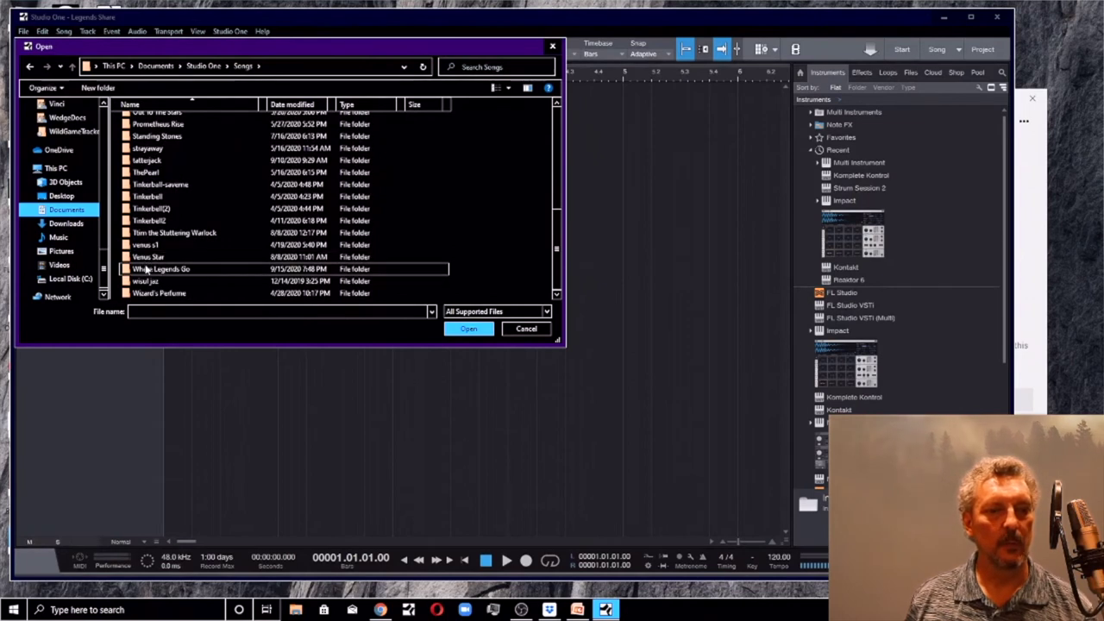
{"action": "double_click", "coordinate": [145, 269]}
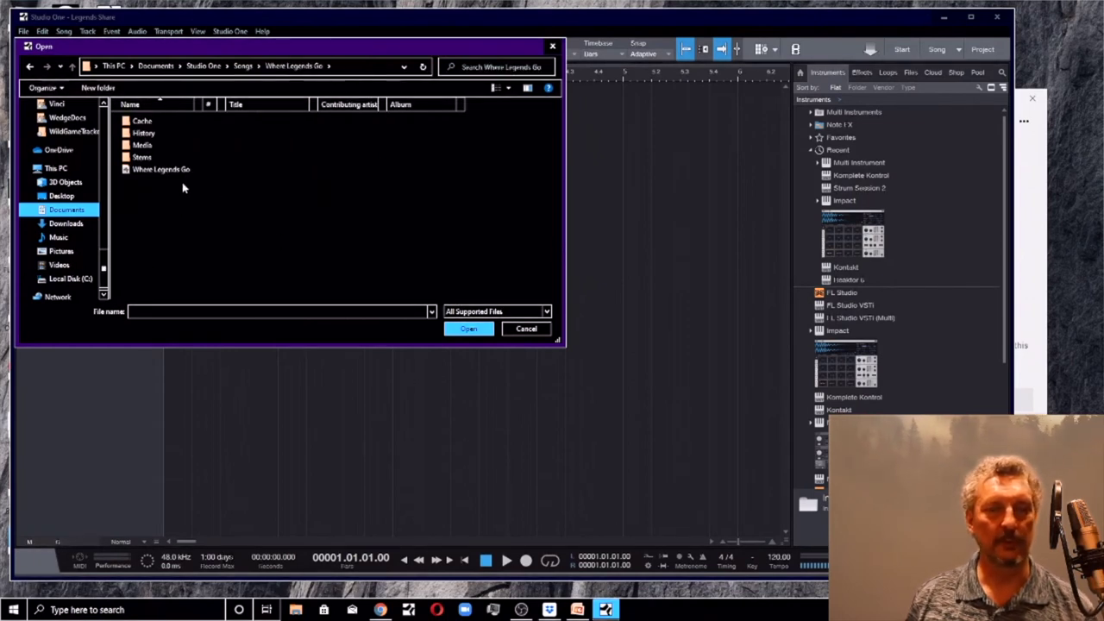
{"action": "left_click", "coordinate": [129, 171]}
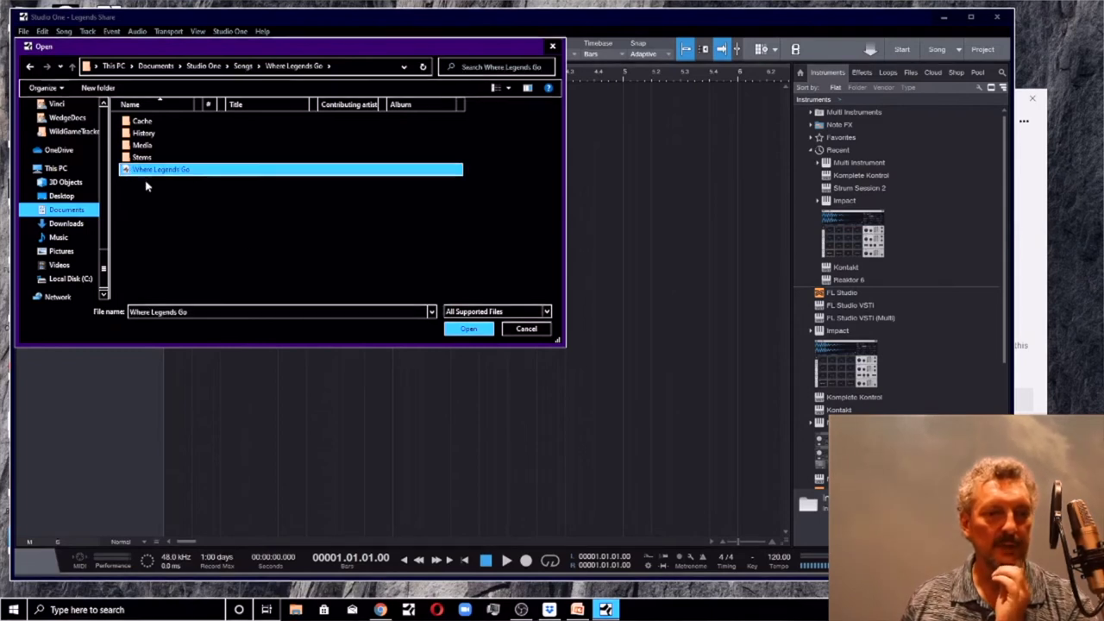
{"action": "left_click", "coordinate": [468, 329]}
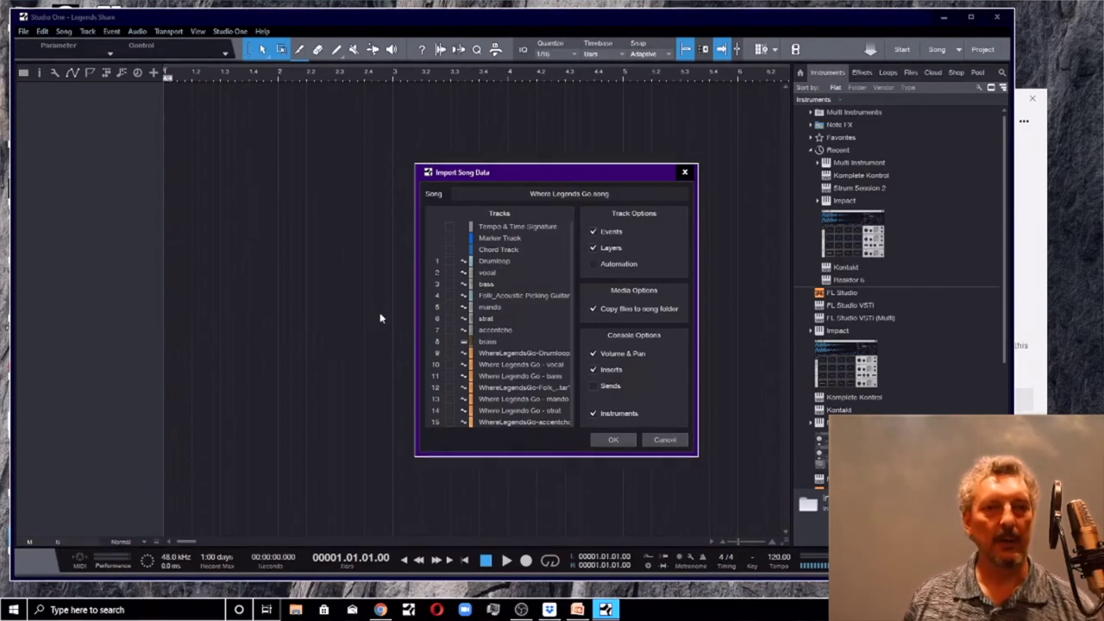
- Tick Tempo & Time Signature, Marker Track, Chord Track and stems Drumloop (track 9) through track 15
{"action": "left_click", "coordinate": [449, 227]}
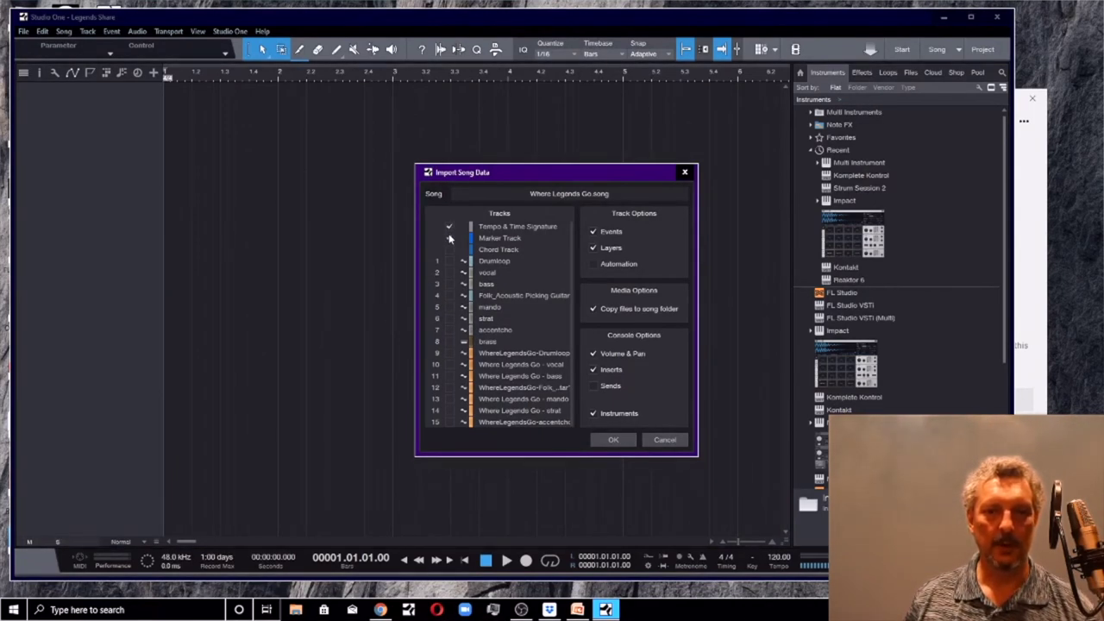
{"action": "left_click", "coordinate": [449, 238]}
{"action": "left_click", "coordinate": [448, 249]}
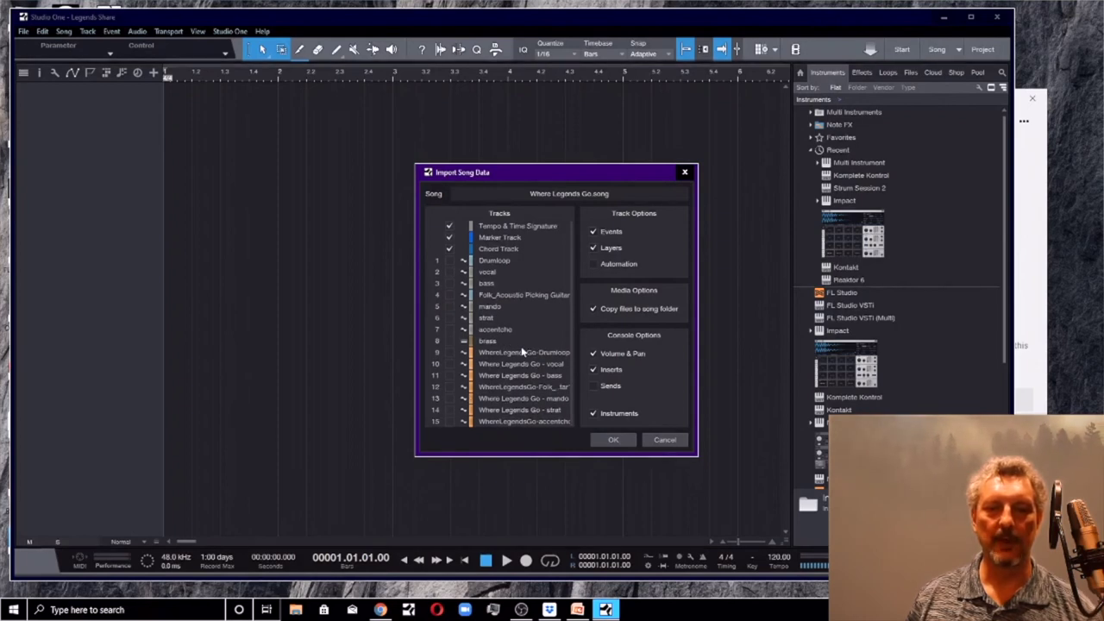
{"action": "left_click", "coordinate": [448, 352]}
{"action": "left_click", "coordinate": [449, 363]}
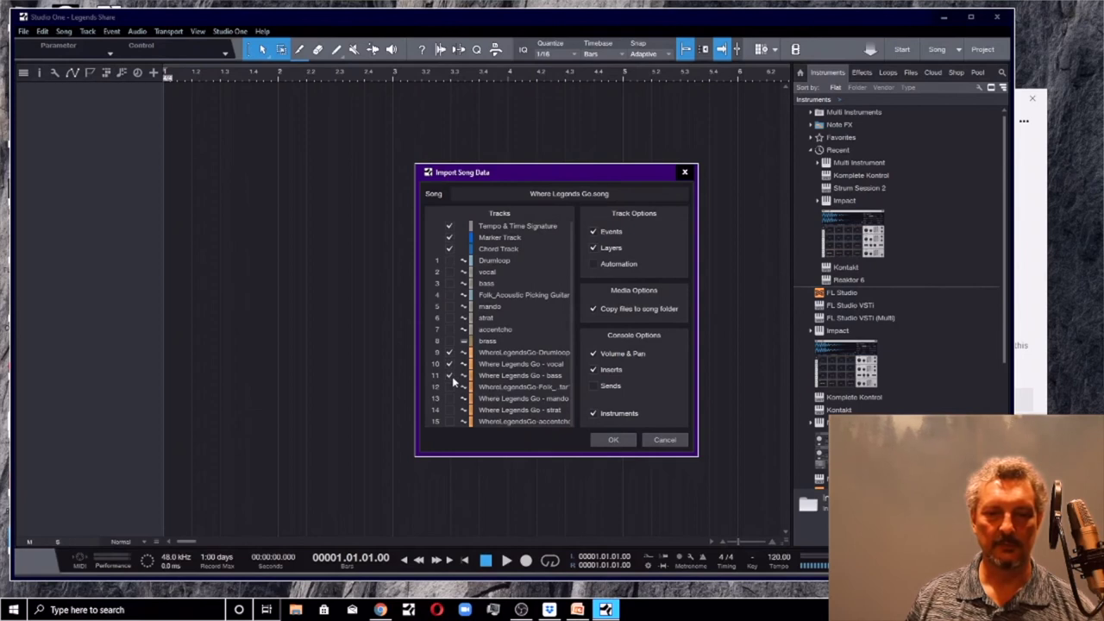
{"action": "left_click", "coordinate": [450, 387]}
{"action": "left_click", "coordinate": [449, 422]}
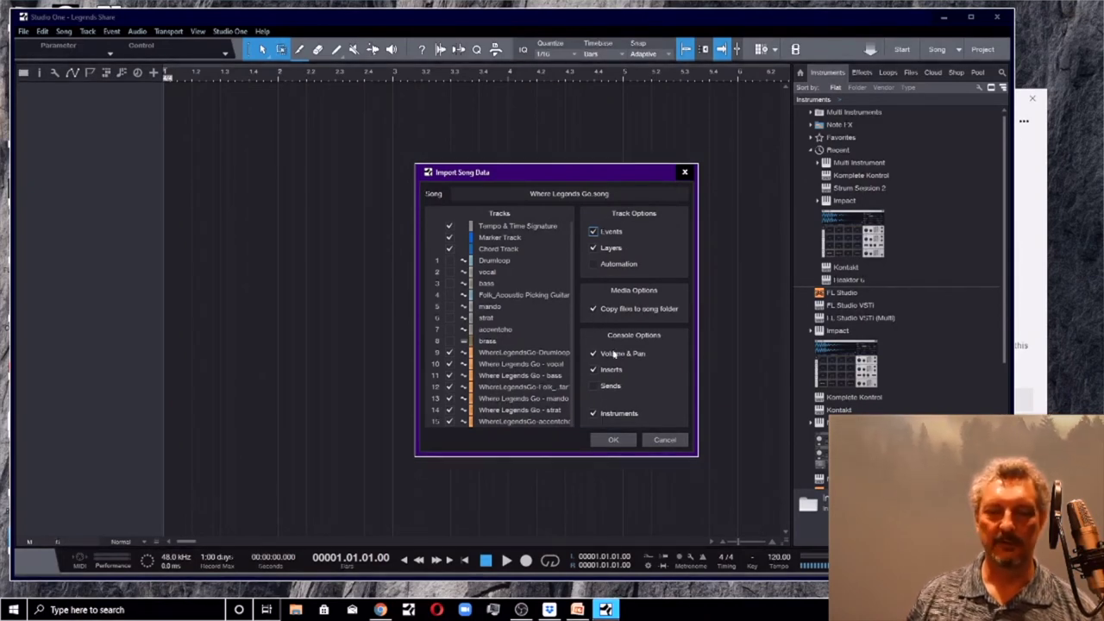
- Import the ticked Where Legends Go stems and reset the song's Audio I/O Setup to default
{"action": "left_click", "coordinate": [616, 441]}
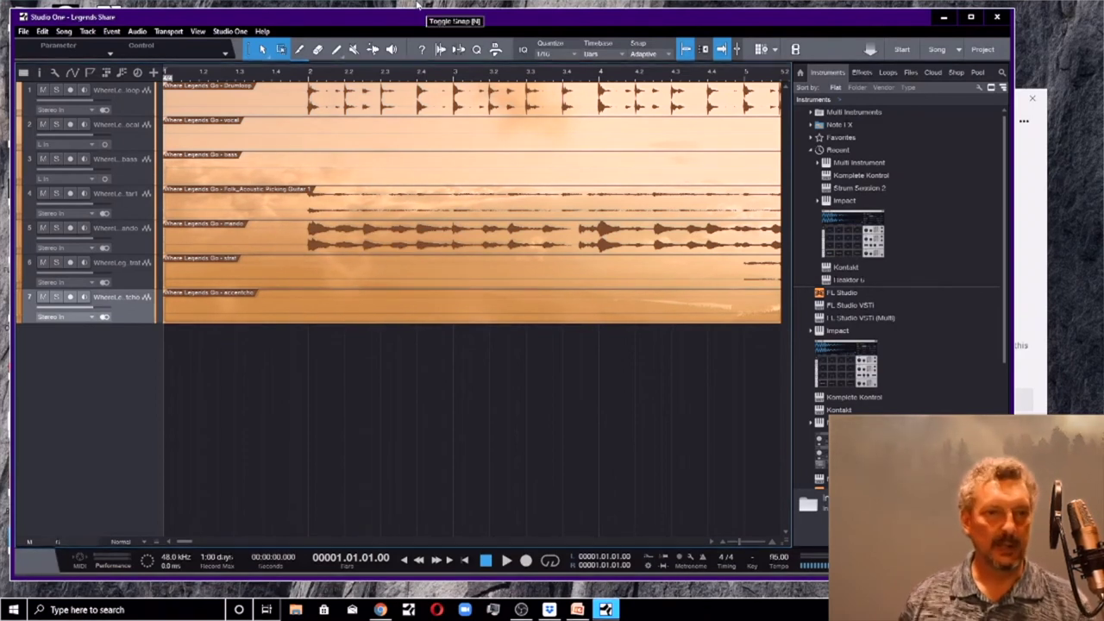
{"action": "left_click", "coordinate": [227, 32]}
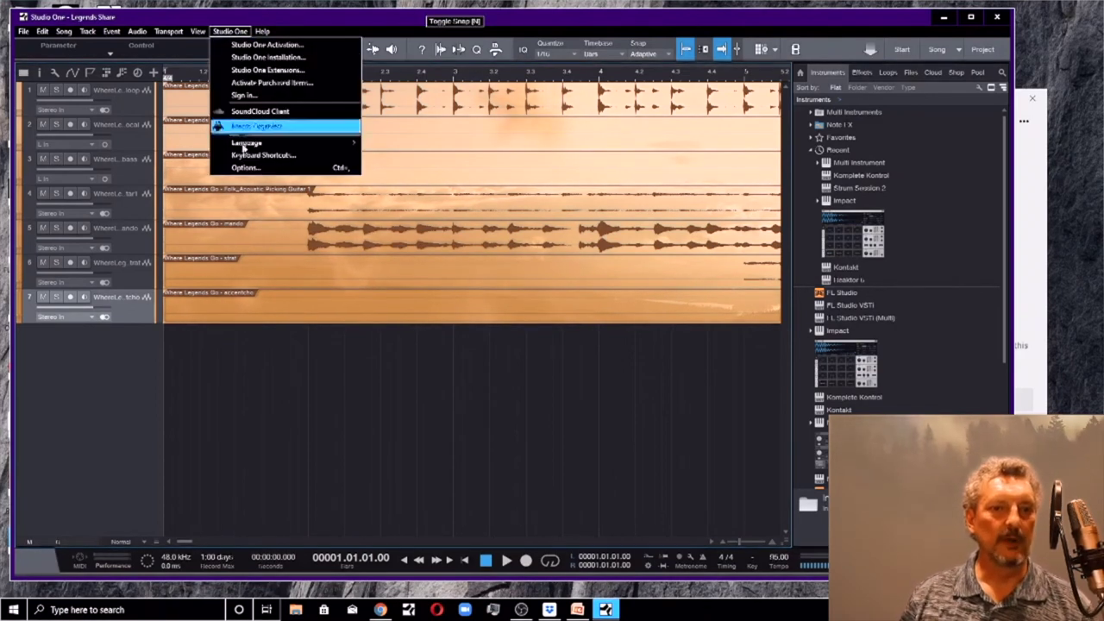
{"action": "left_click", "coordinate": [252, 169]}
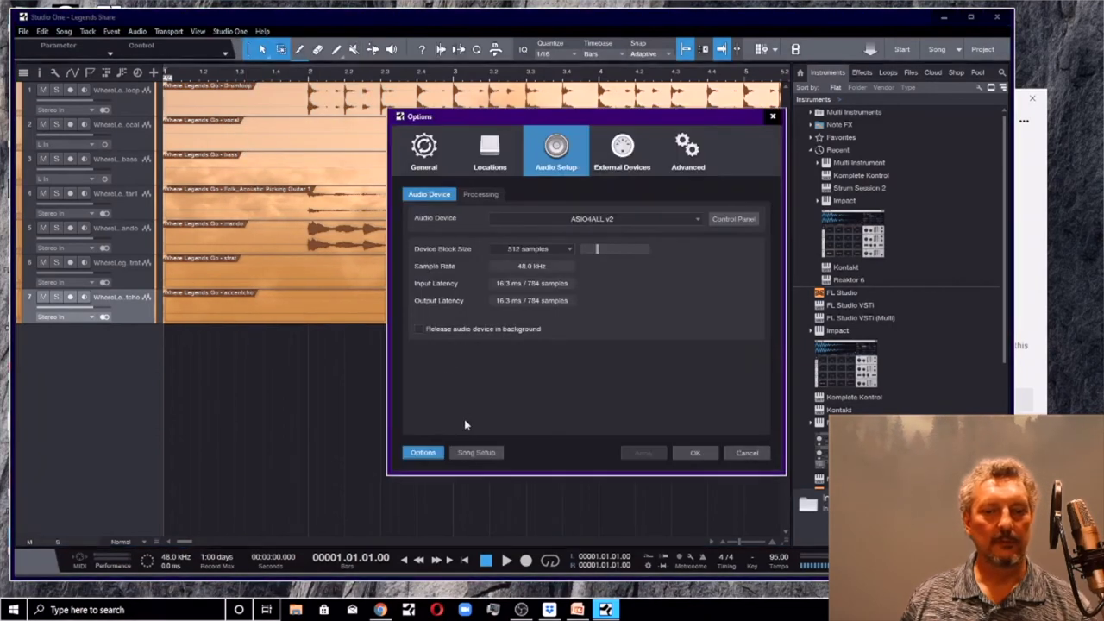
{"action": "left_click", "coordinate": [475, 452]}
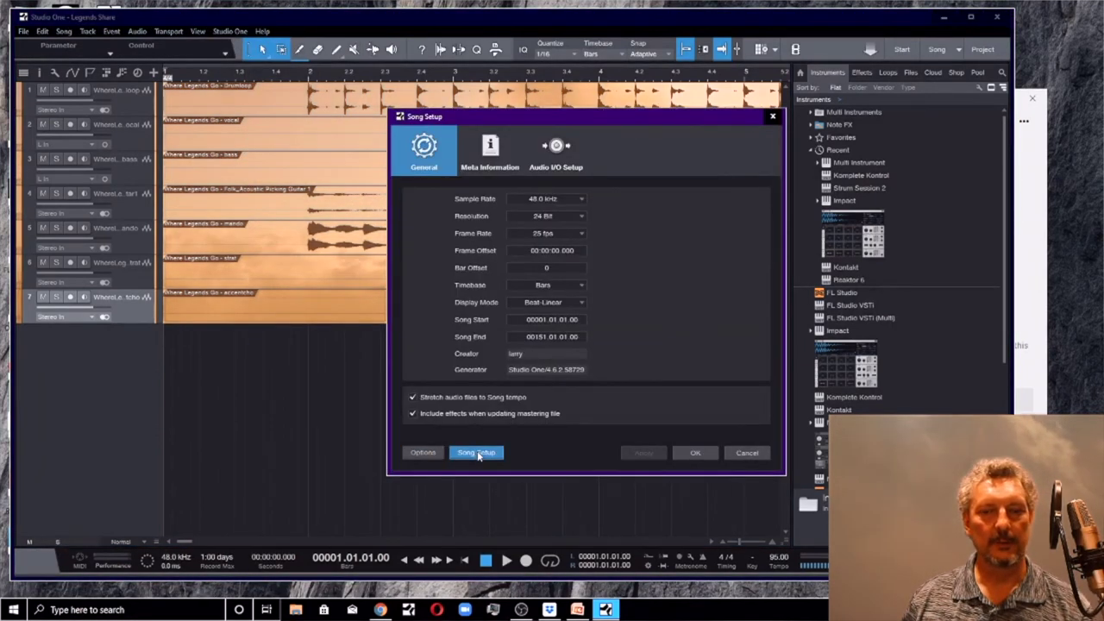
{"action": "left_click", "coordinate": [556, 159]}
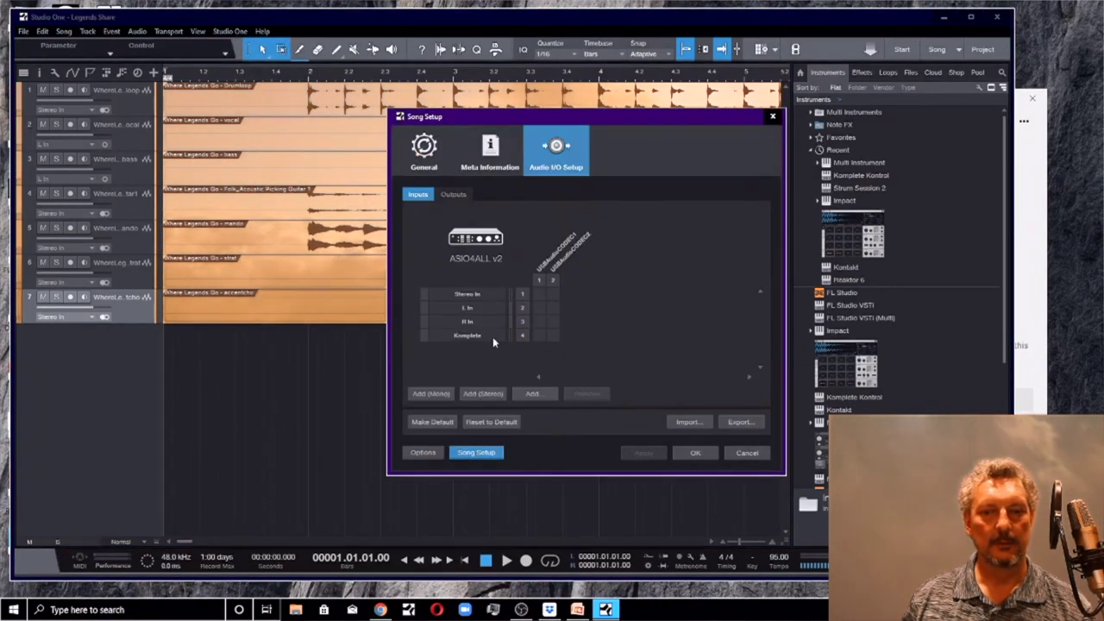
{"action": "left_click", "coordinate": [491, 422]}
{"action": "left_click", "coordinate": [579, 302]}
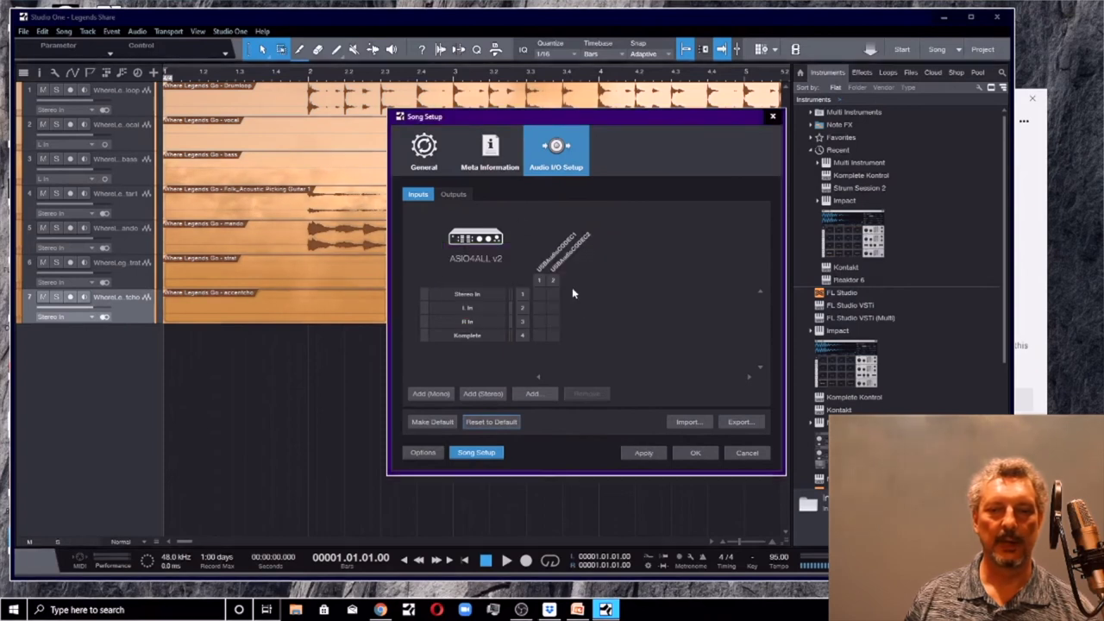
- Check the default output routing, accept the Song Setup, and play the imported stems
{"action": "left_click", "coordinate": [455, 194]}
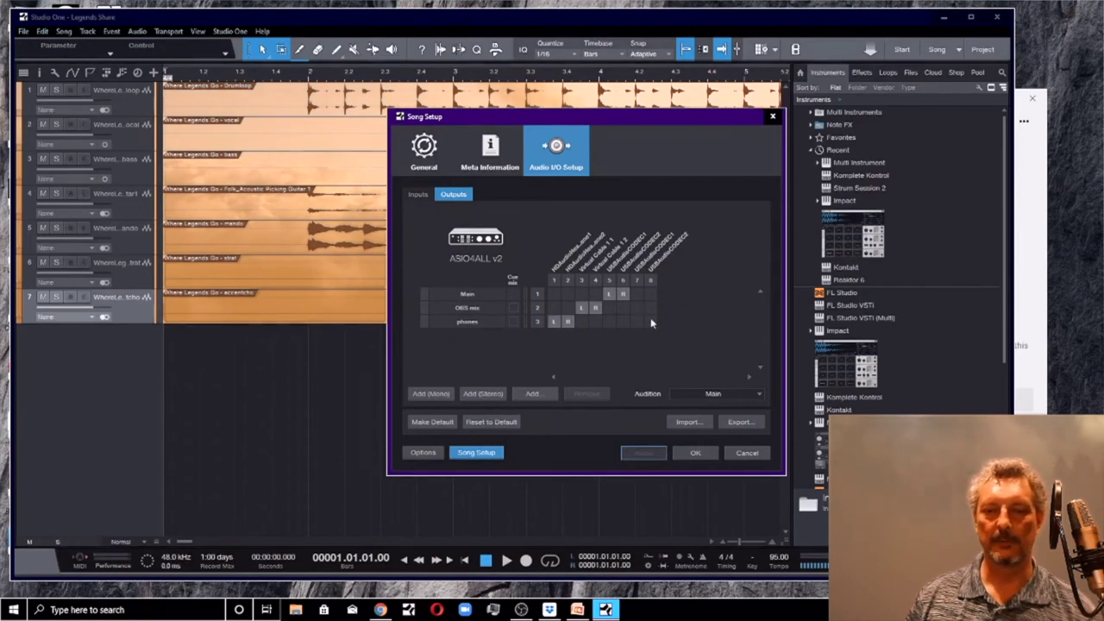
{"action": "left_click", "coordinate": [693, 454]}
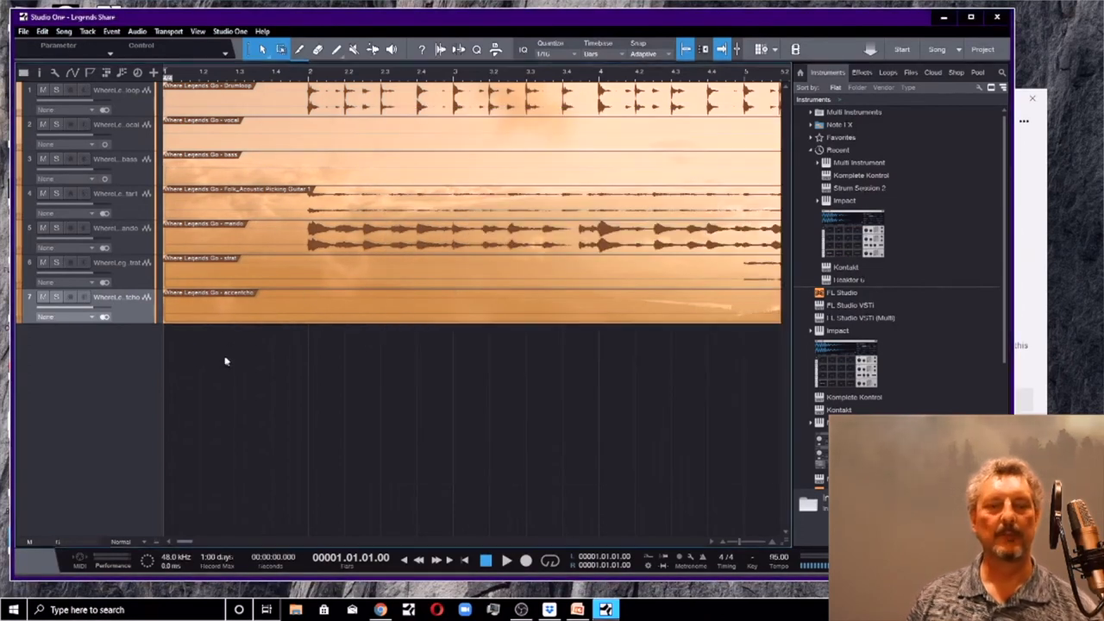
{"action": "left_click", "coordinate": [506, 562]}
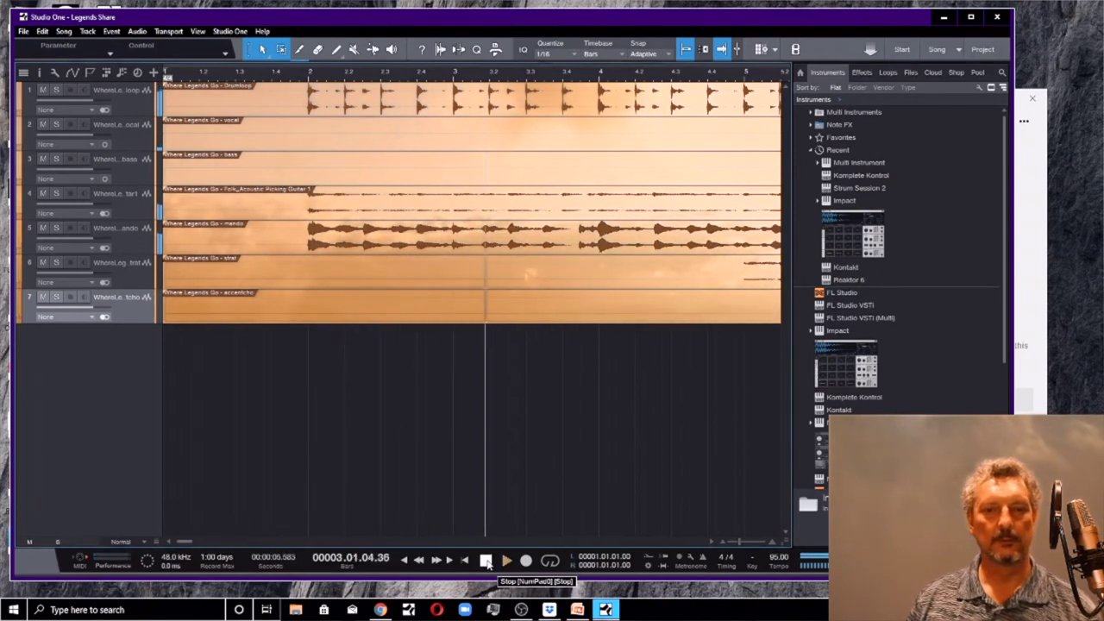
- Stop playback, return to the song start, and show the chord track holding its C chord
{"action": "left_click", "coordinate": [486, 561]}
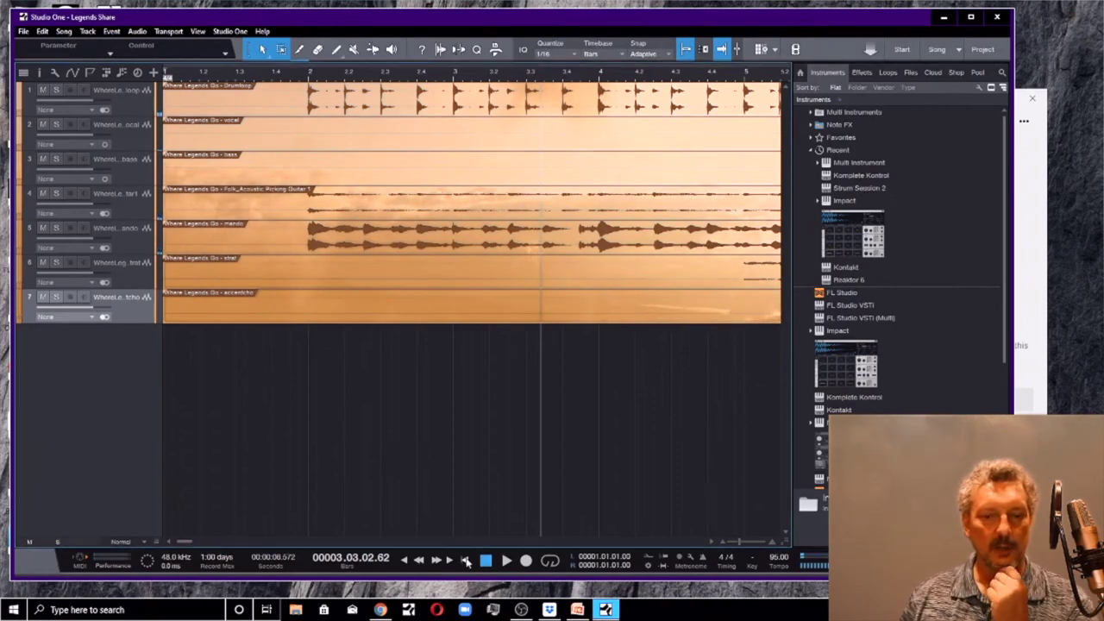
{"action": "left_click", "coordinate": [466, 563]}
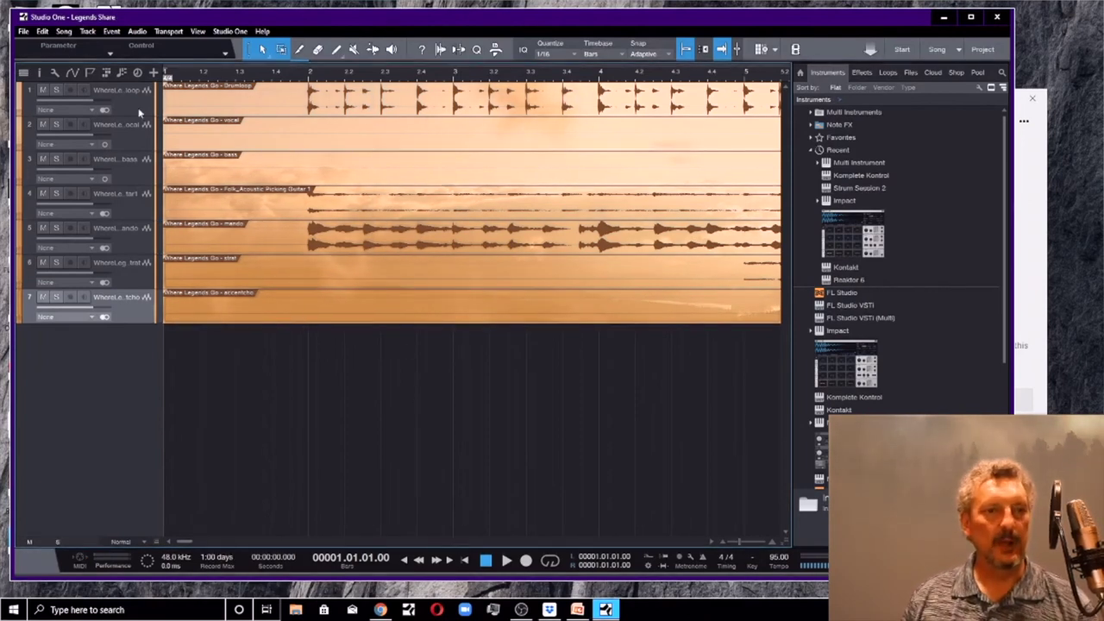
{"action": "left_click", "coordinate": [122, 71]}
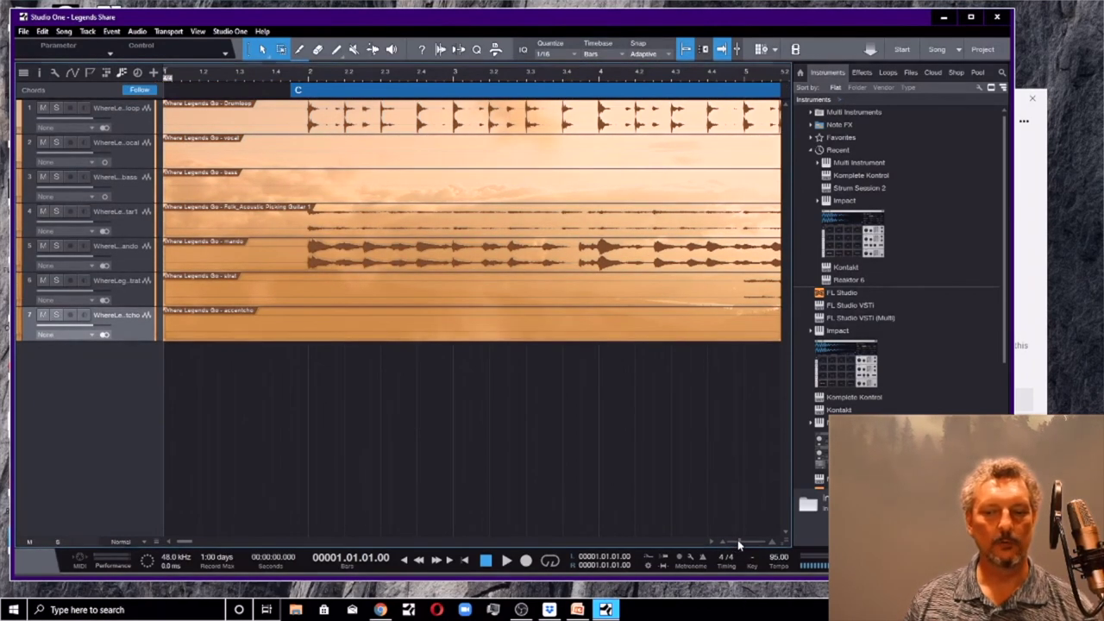
{"action": "left_click_drag", "start_coordinate": [738, 544], "coordinate": [731, 545]}
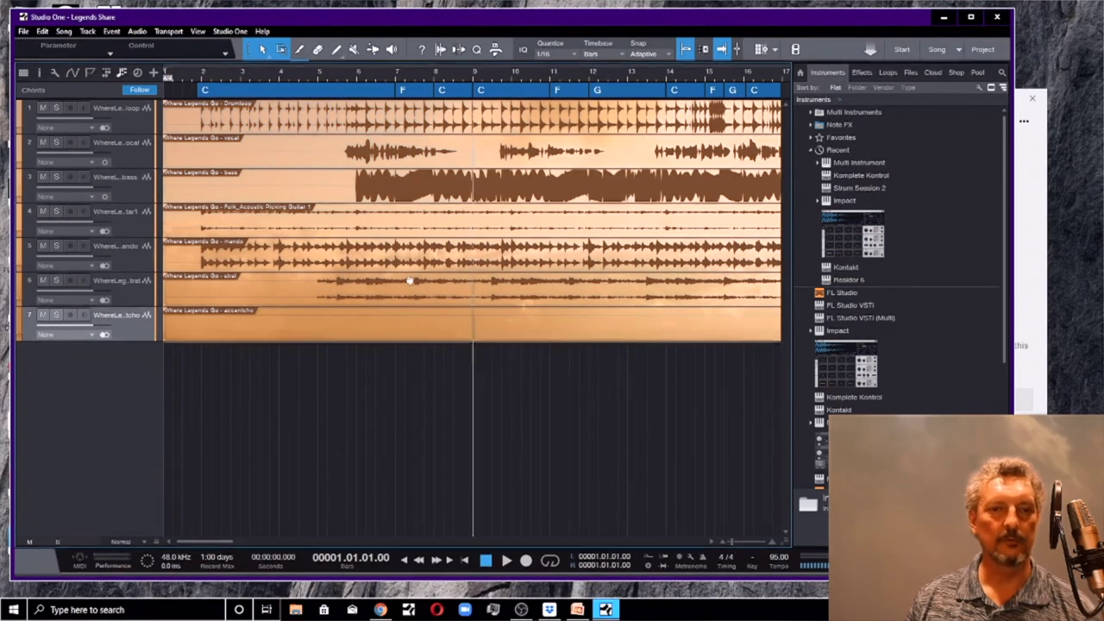
- Show and hide the Arranger and Tempo tracks while viewing bars 1–17 with their chords
{"action": "left_click", "coordinate": [106, 72]}
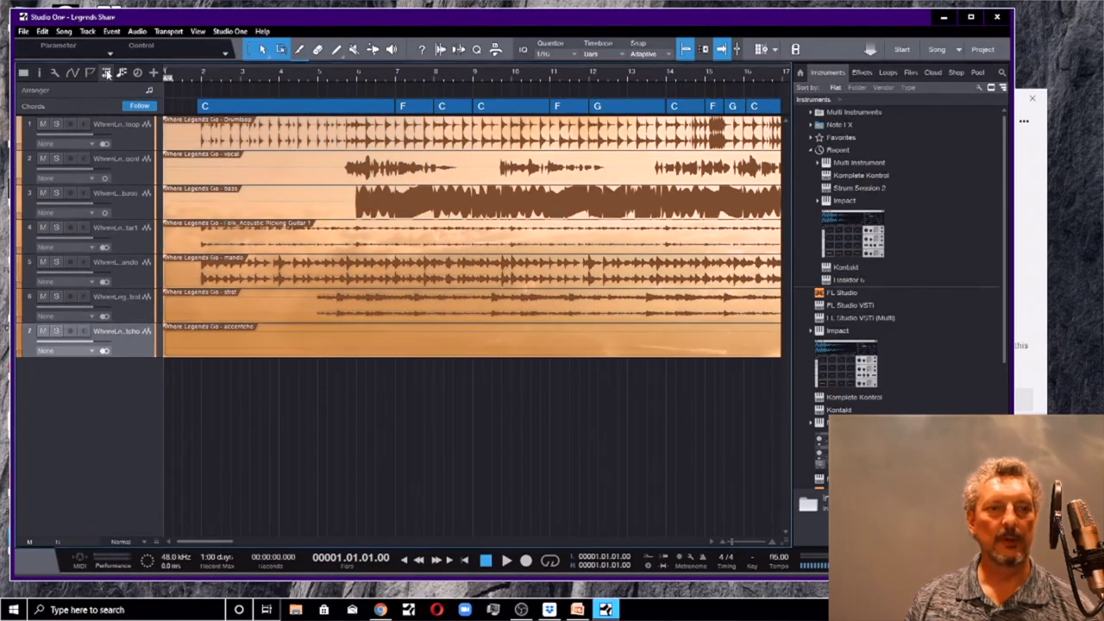
{"action": "left_click", "coordinate": [106, 72]}
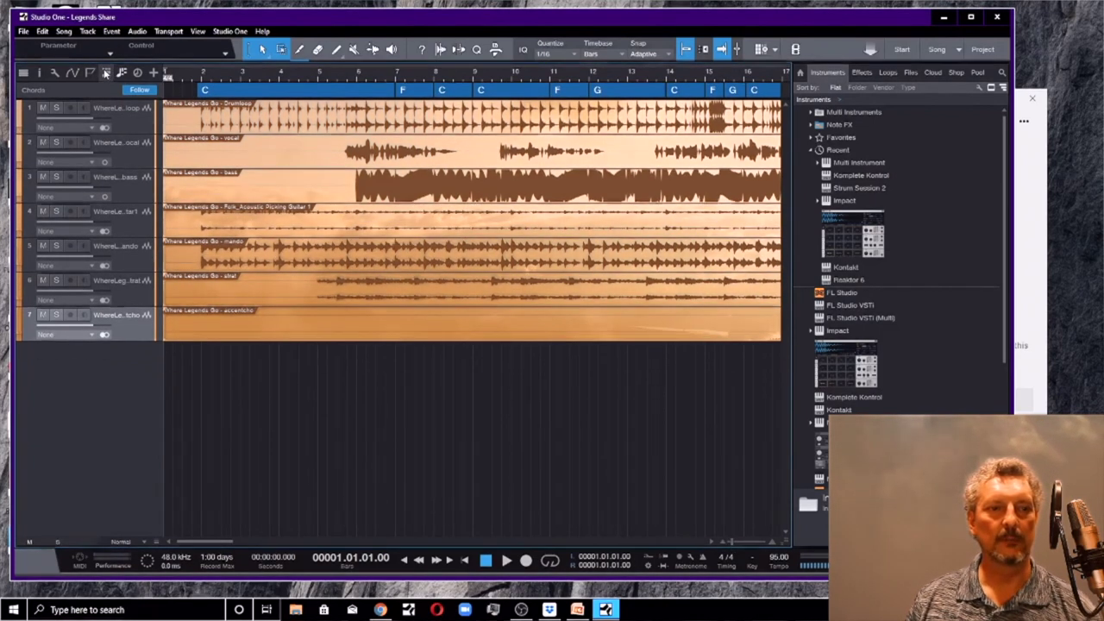
{"action": "left_click", "coordinate": [121, 72]}
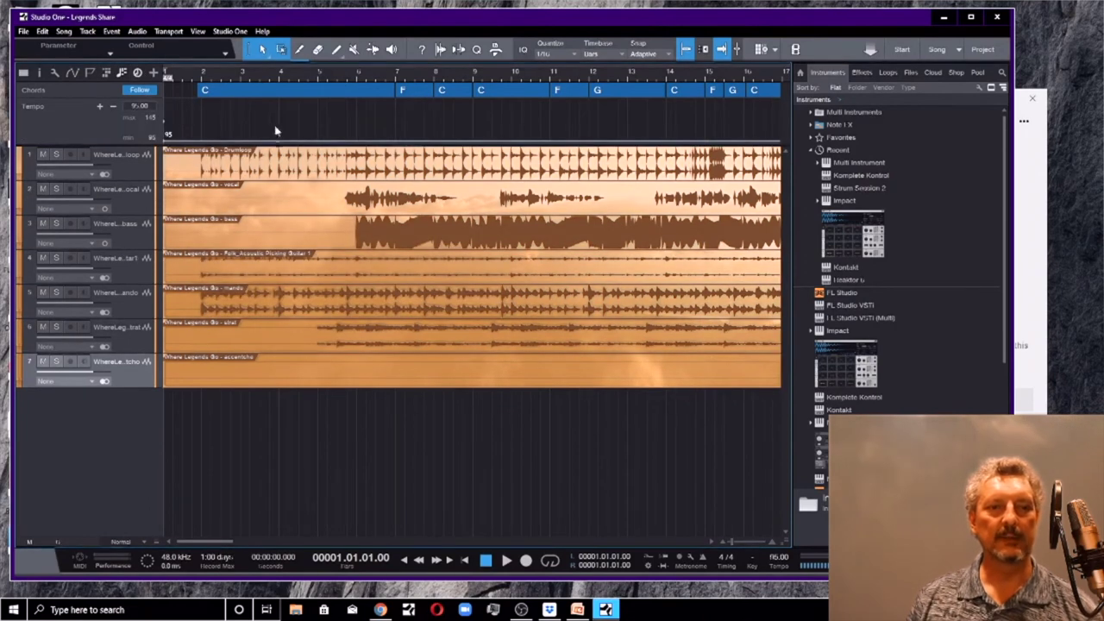
{"action": "left_click", "coordinate": [137, 73]}
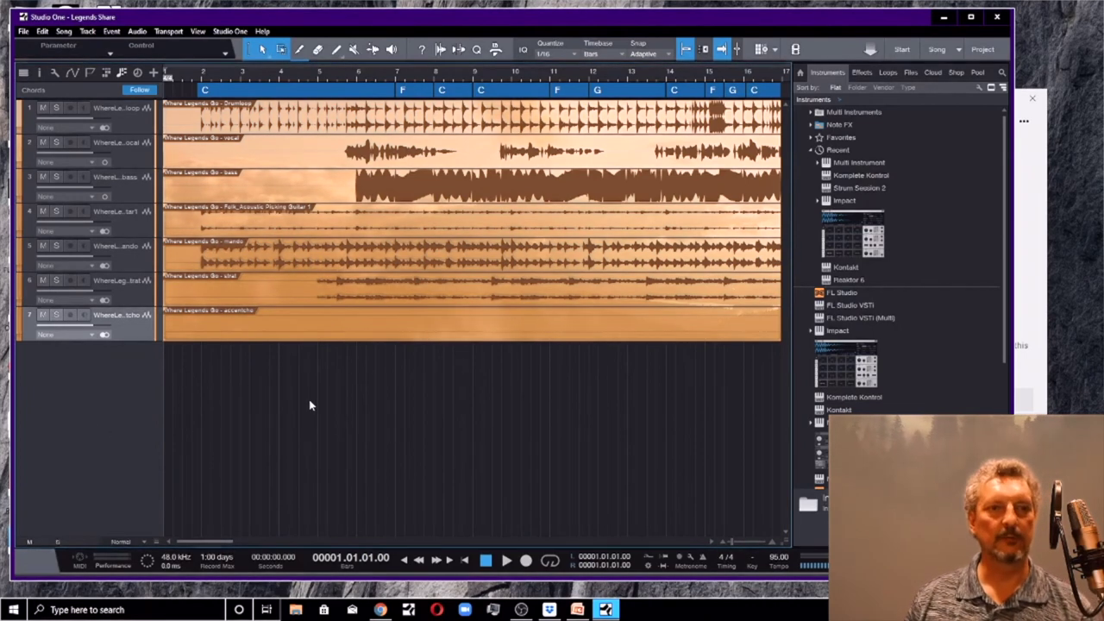
{"action": "left_click", "coordinate": [23, 31]}
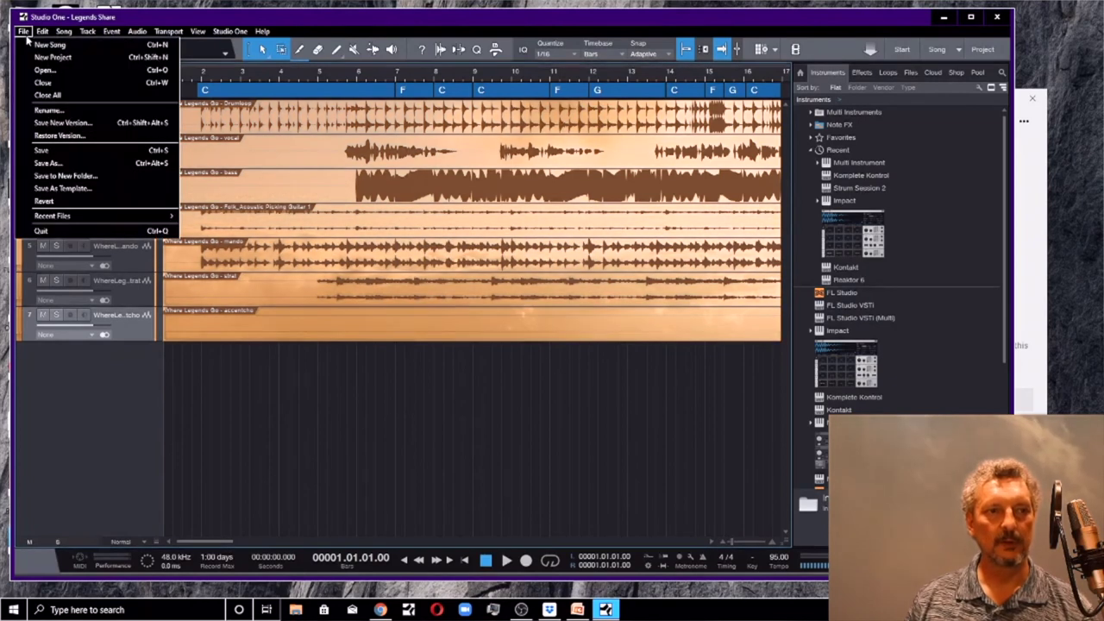
- Save the Legends Share song, then dismiss the File menu without choosing a command
{"action": "left_click", "coordinate": [45, 152]}
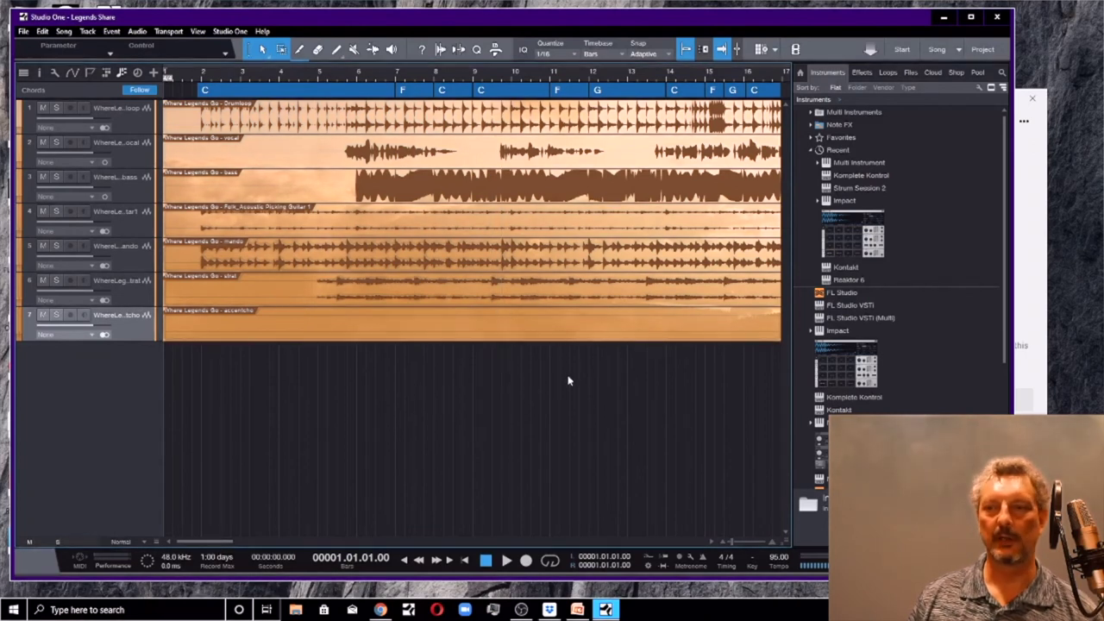
{"action": "left_click", "coordinate": [23, 31]}
{"action": "key", "text": "Escape"}
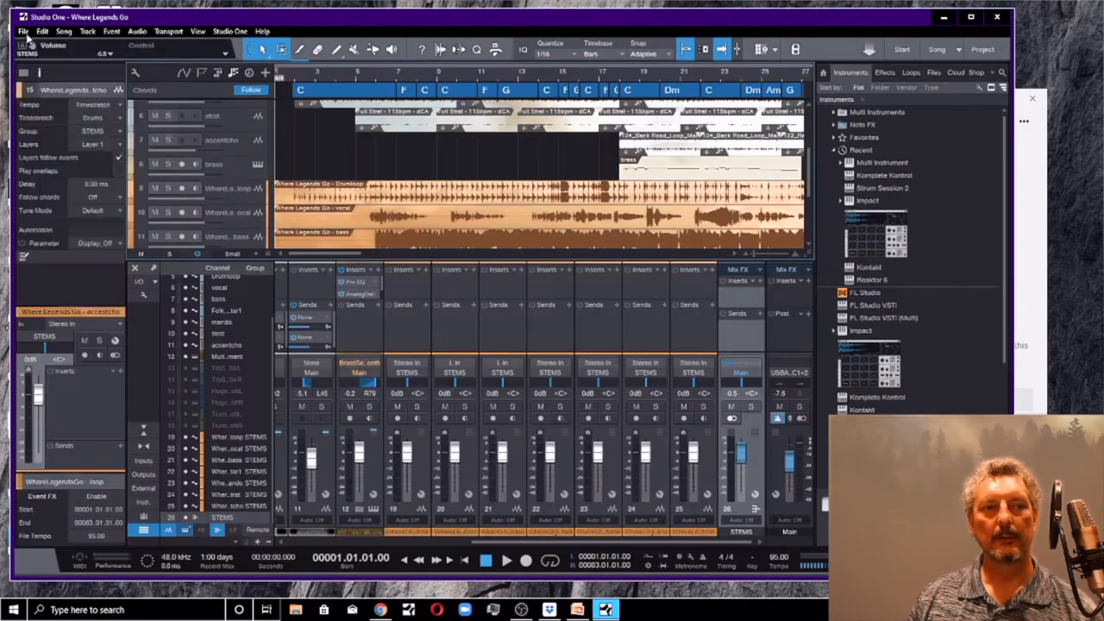
- Browse the File and neighbouring menus without choosing any command
{"action": "left_click", "coordinate": [23, 31]}
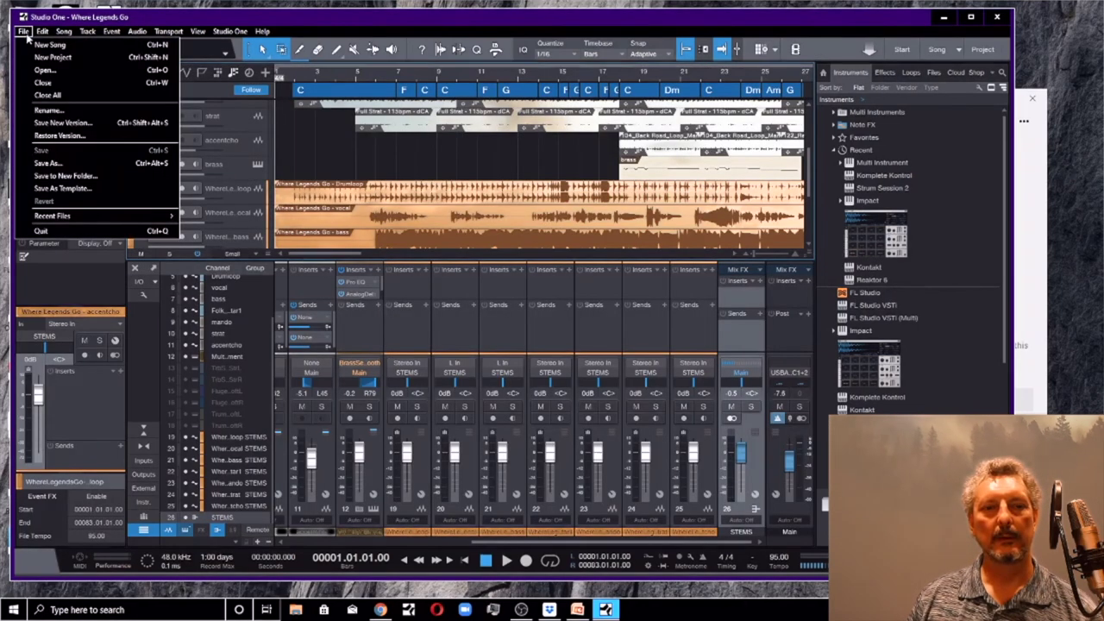
{"action": "mouse_move", "coordinate": [169, 31]}
{"action": "key", "text": "Escape"}
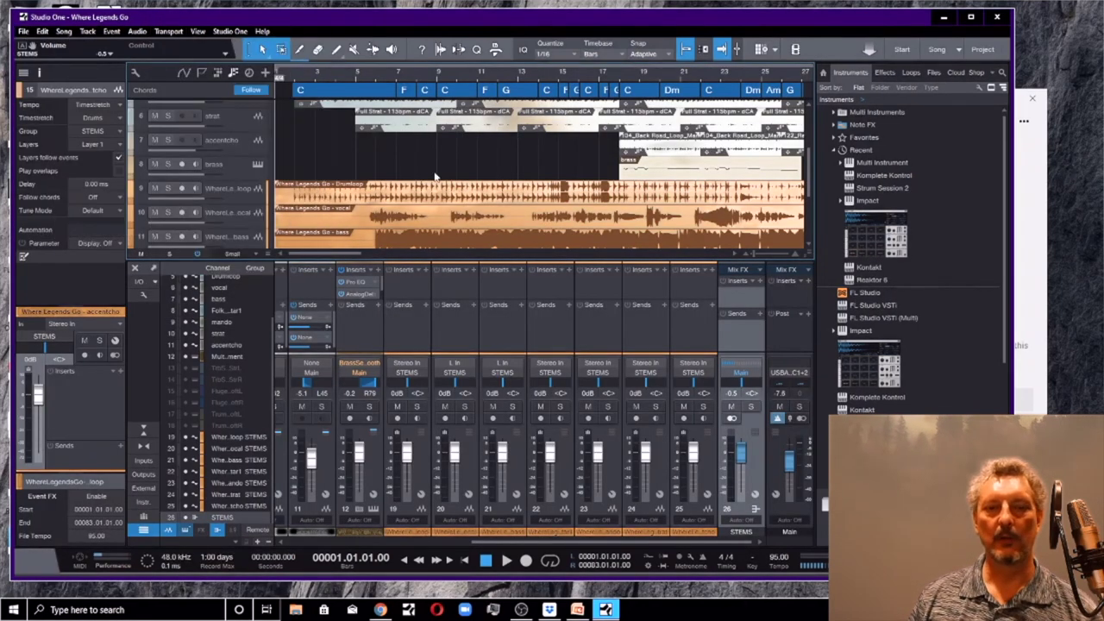
{"action": "scroll", "coordinate": [373, 207], "scroll_direction": "down", "scroll_amount": 3}
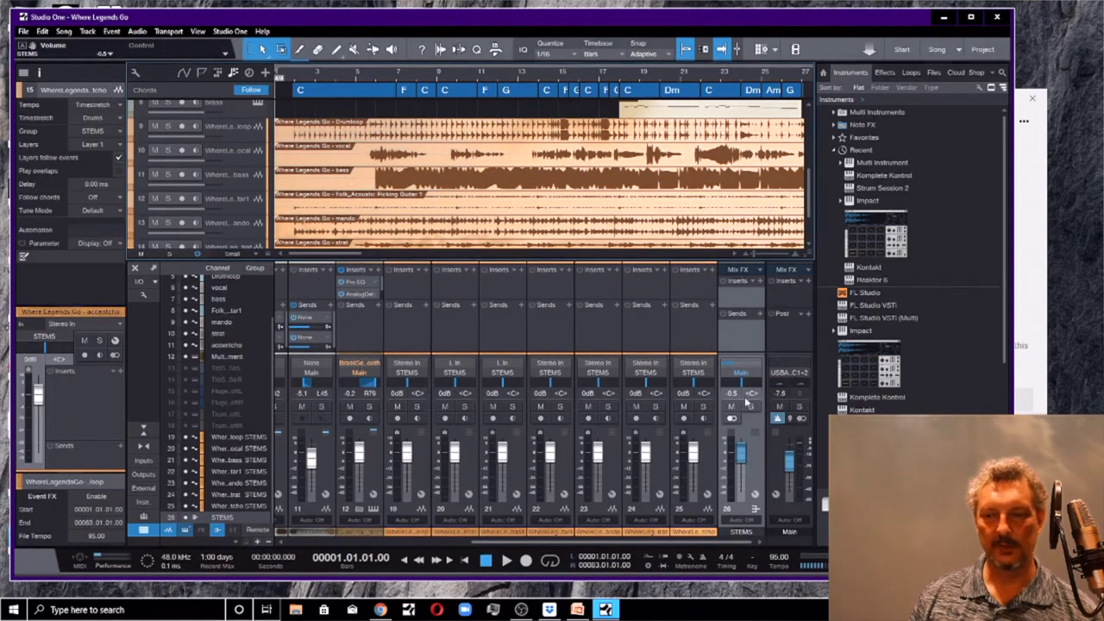
- Hide the STEMS channels in the mixer and scroll to review the original instrument tracks
{"action": "right_click", "coordinate": [745, 337]}
{"action": "left_click", "coordinate": [770, 357]}
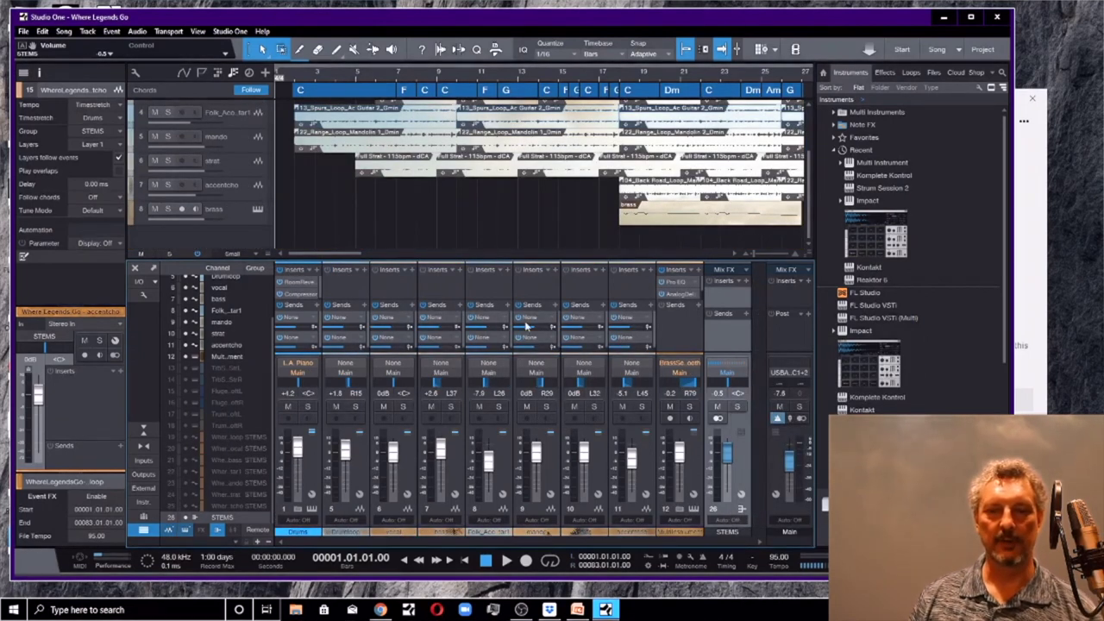
{"action": "scroll", "coordinate": [473, 200], "scroll_direction": "up", "scroll_amount": 1}
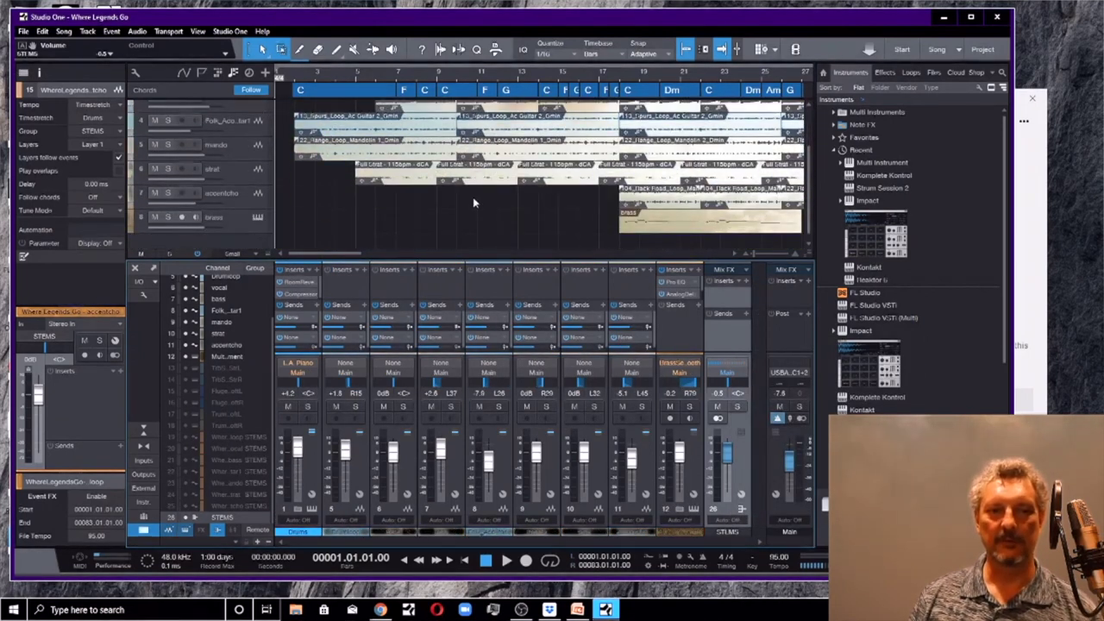
{"action": "scroll", "coordinate": [472, 208], "scroll_direction": "up", "scroll_amount": 4}
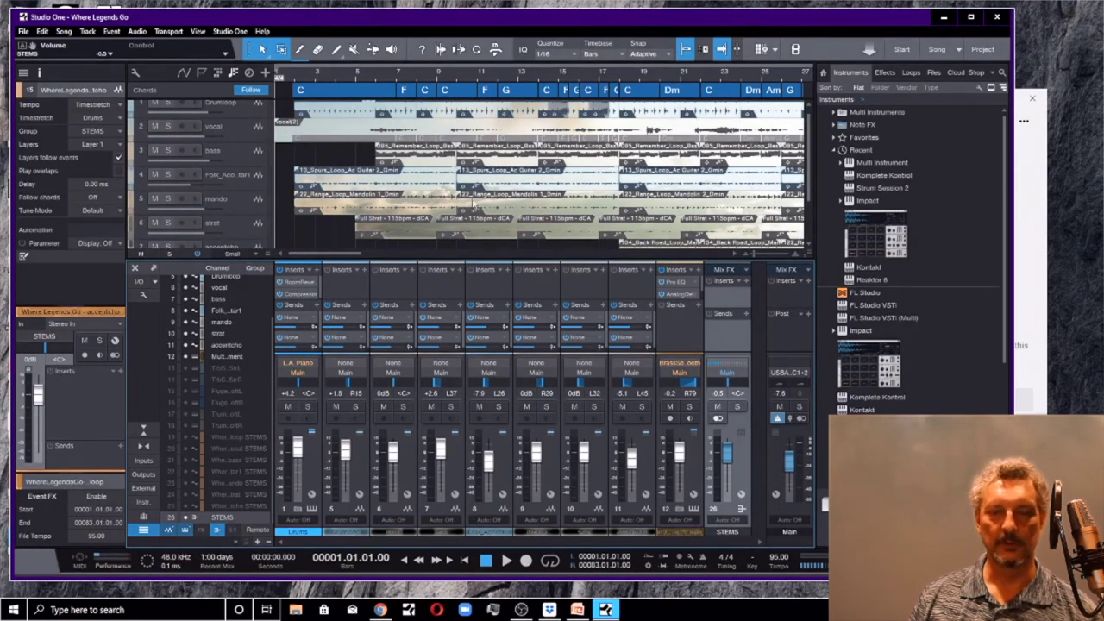
{"action": "scroll", "coordinate": [513, 213], "scroll_direction": "down", "scroll_amount": 3}
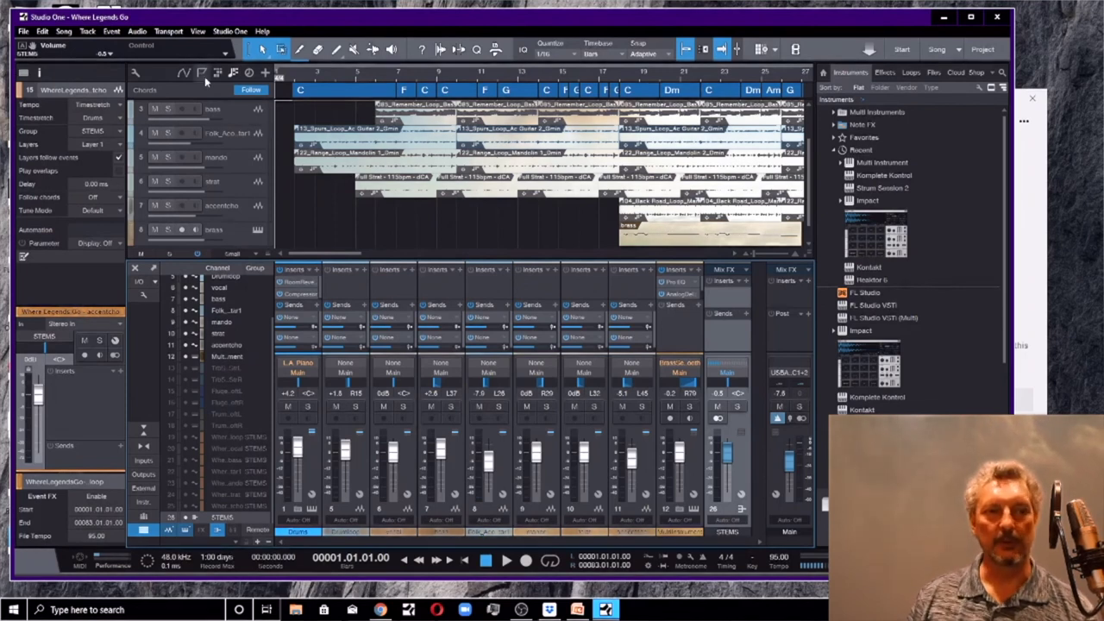
- Load Legends Share.song from Dropbox > StudioOneShare > Legends Share into Import Song Data
{"action": "left_click", "coordinate": [63, 31]}
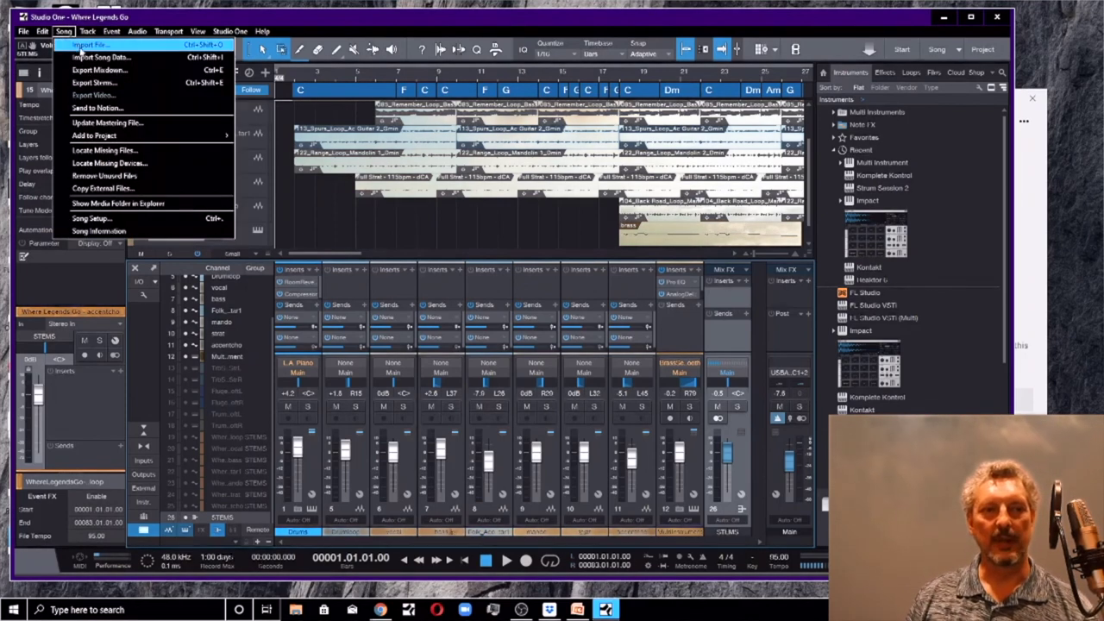
{"action": "left_click", "coordinate": [85, 59]}
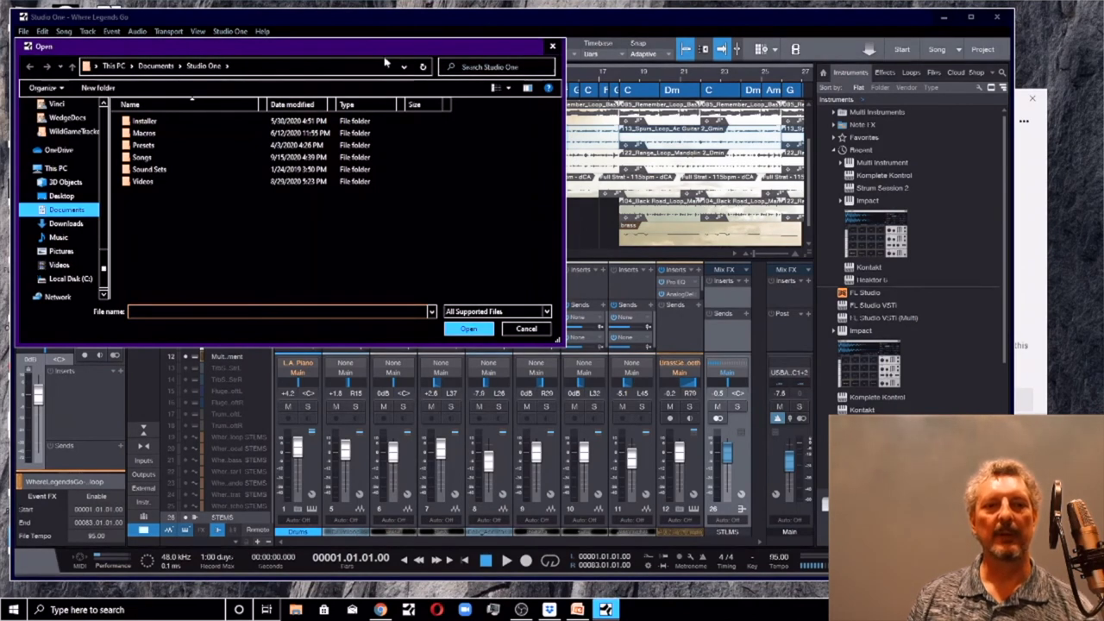
{"action": "scroll", "coordinate": [60, 269], "scroll_direction": "up", "scroll_amount": 3}
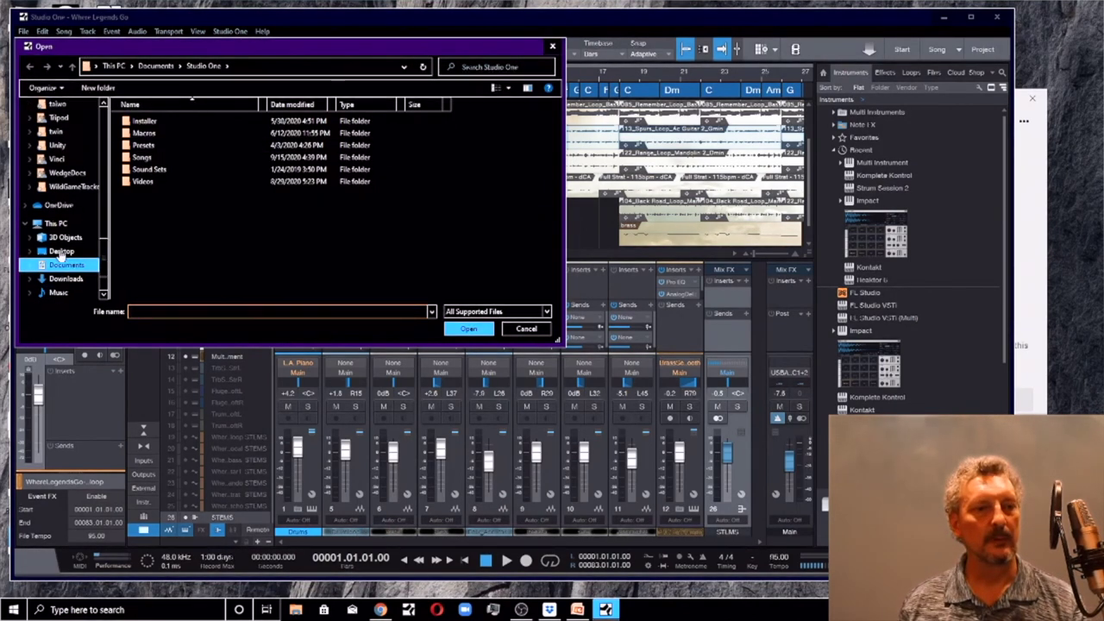
{"action": "scroll", "coordinate": [60, 246], "scroll_direction": "up", "scroll_amount": 3}
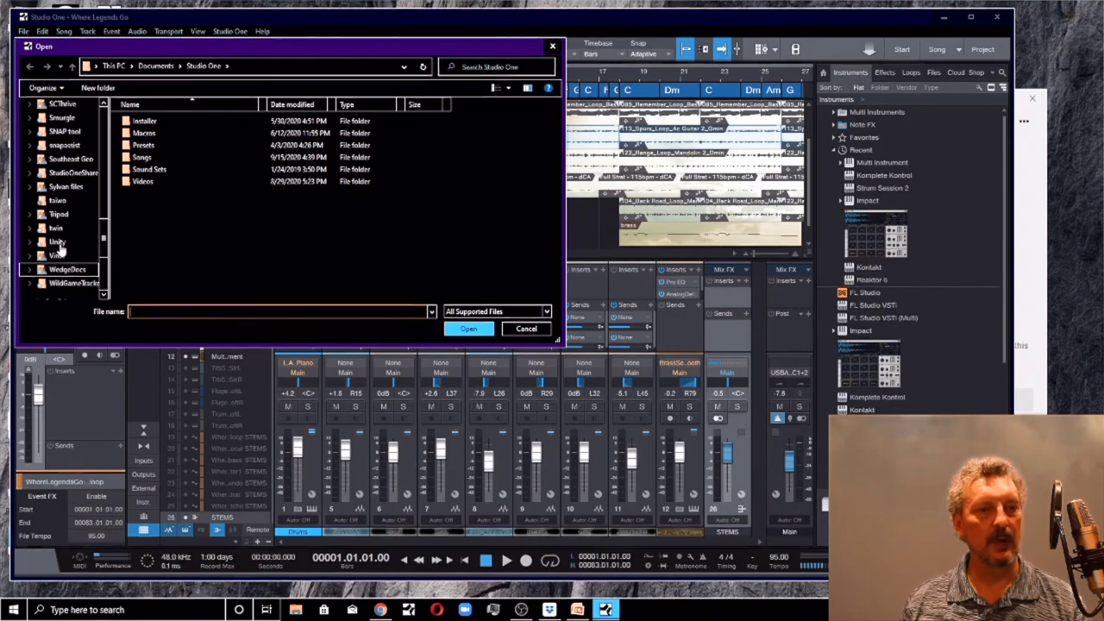
{"action": "scroll", "coordinate": [61, 243], "scroll_direction": "down", "scroll_amount": 1}
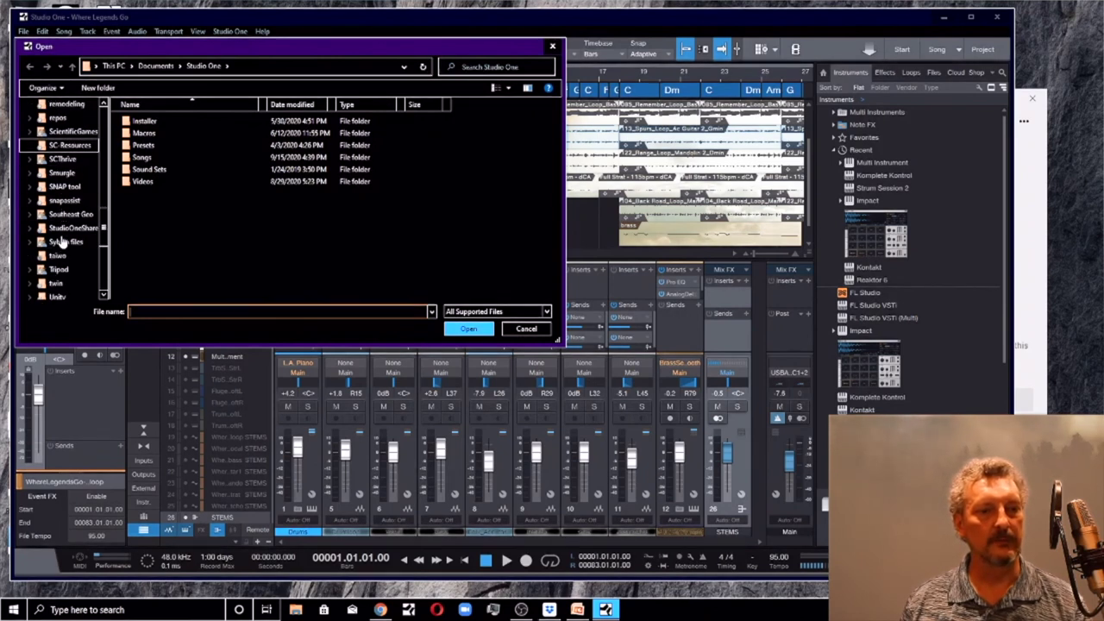
{"action": "left_click", "coordinate": [62, 229]}
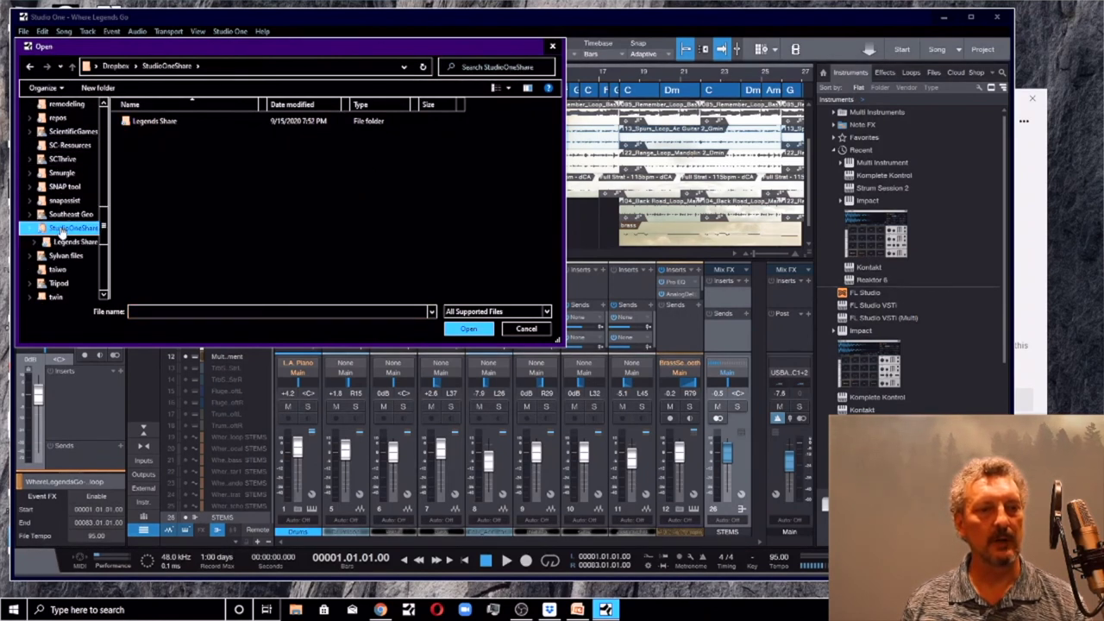
{"action": "left_click", "coordinate": [155, 122]}
{"action": "left_click", "coordinate": [156, 122]}
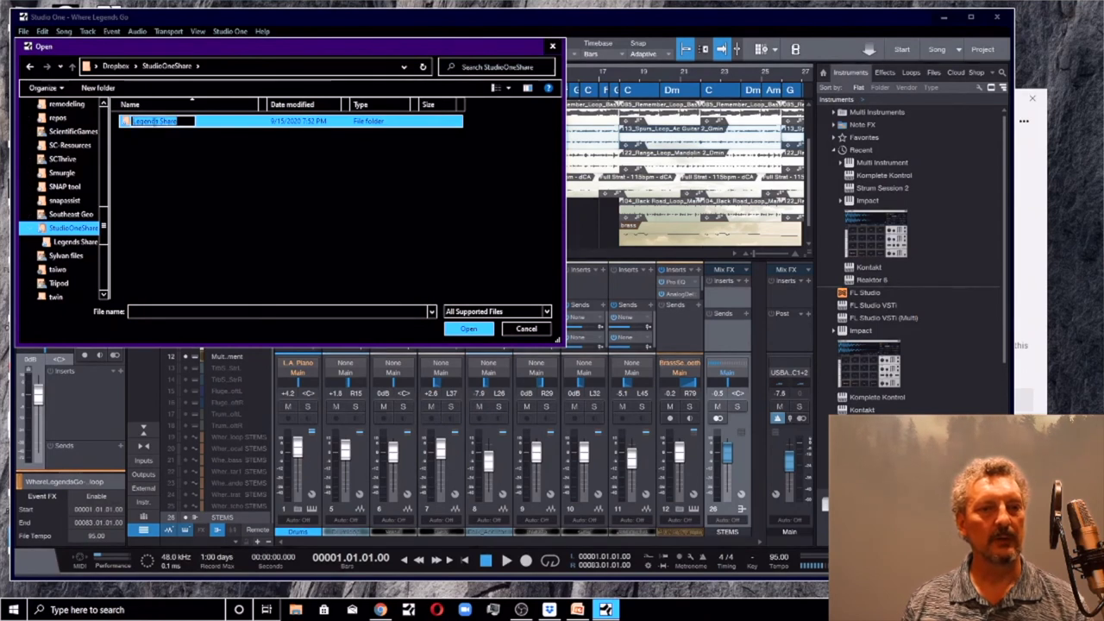
{"action": "double_click", "coordinate": [128, 123]}
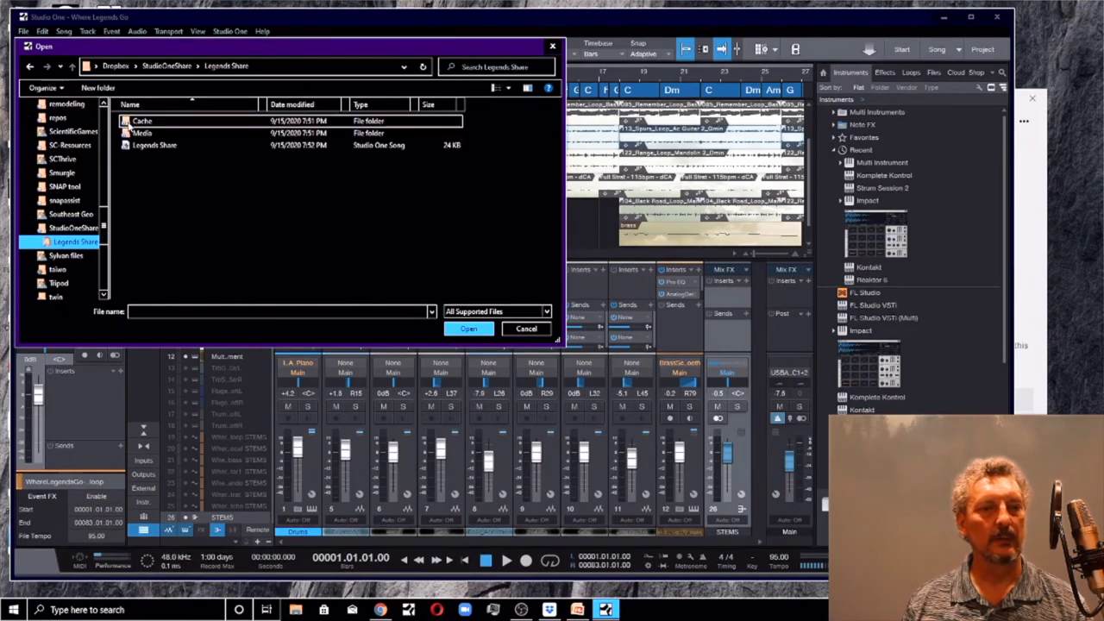
{"action": "left_click", "coordinate": [138, 145]}
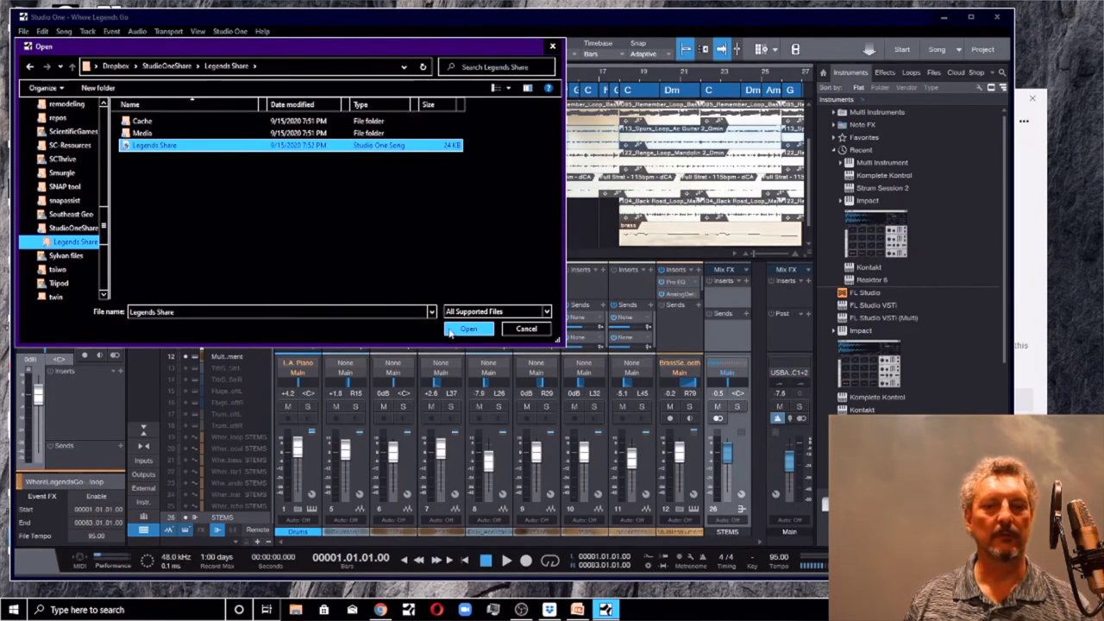
{"action": "left_click", "coordinate": [450, 332]}
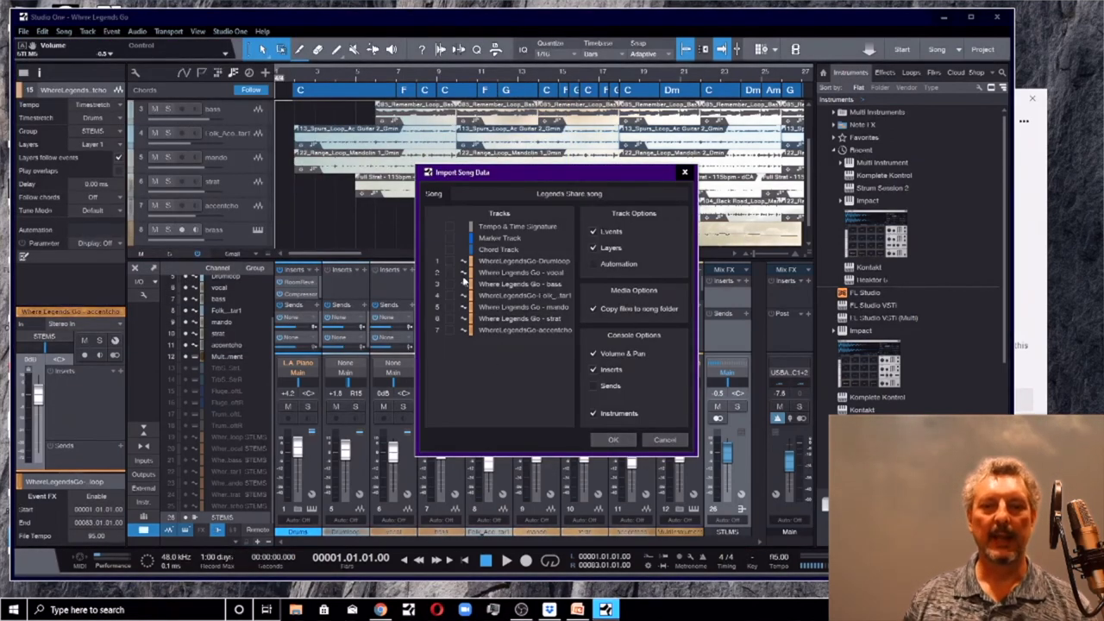
- Tick Drumloop, vocal, bass, acoustic guitar, Tempo & Time Signature and Marker tracks, then cancel the import
{"action": "left_click", "coordinate": [448, 261]}
{"action": "left_click", "coordinate": [449, 272]}
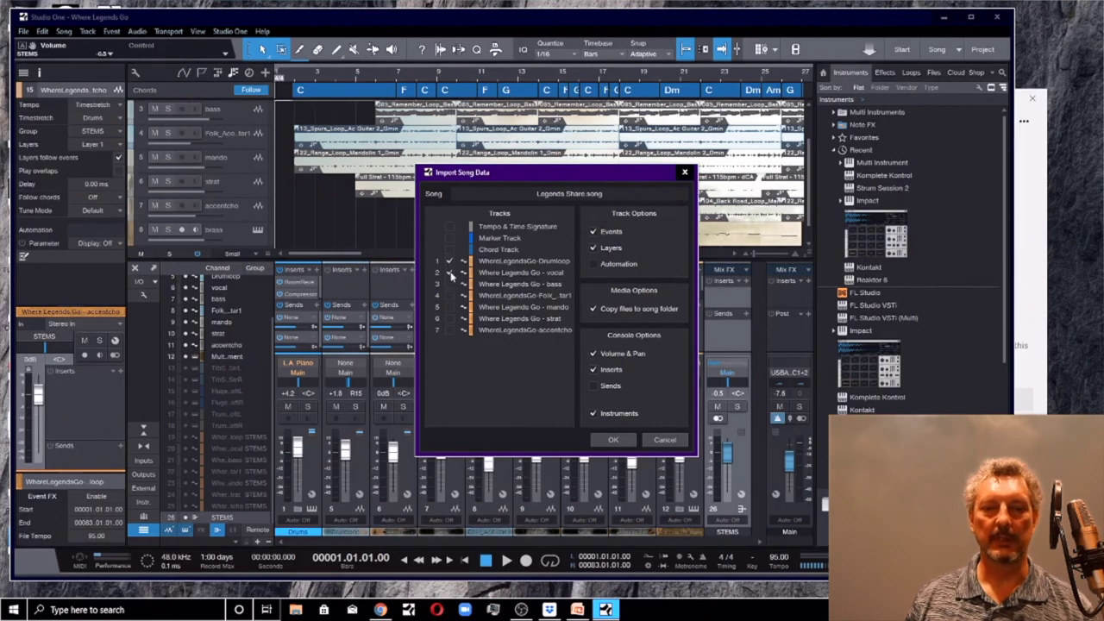
{"action": "left_click", "coordinate": [449, 284]}
{"action": "left_click", "coordinate": [450, 295]}
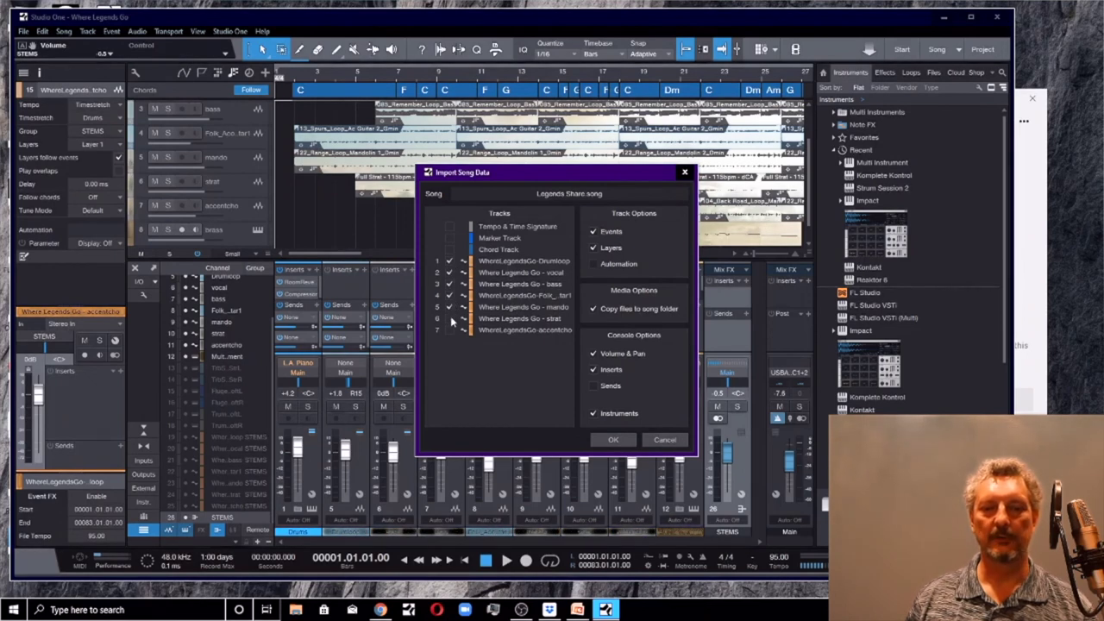
{"action": "left_click", "coordinate": [449, 226]}
{"action": "left_click", "coordinate": [448, 237]}
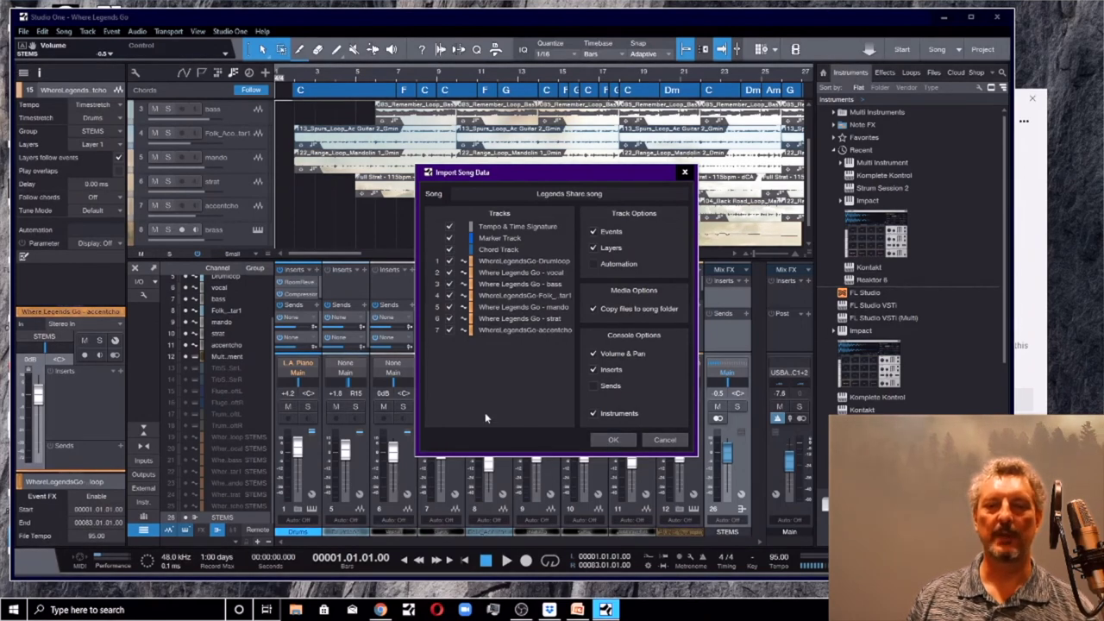
{"action": "left_click", "coordinate": [663, 441]}
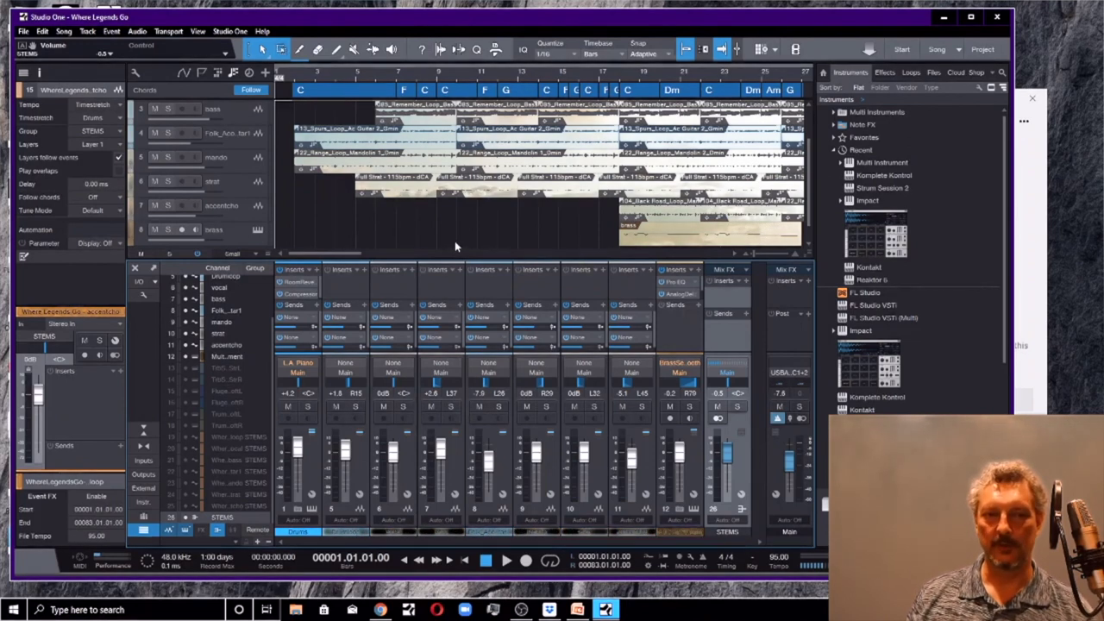
{"action": "left_click", "coordinate": [63, 31]}
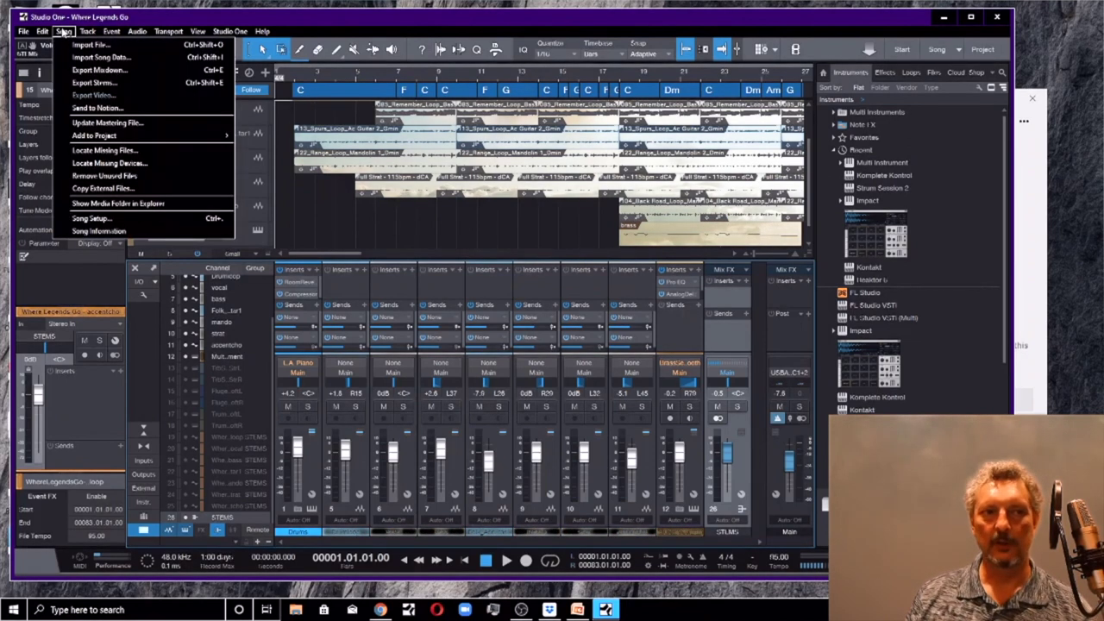
- In Export Stems, untick the Folk_Acoustic and bass channels as sources
{"action": "left_click", "coordinate": [97, 82]}
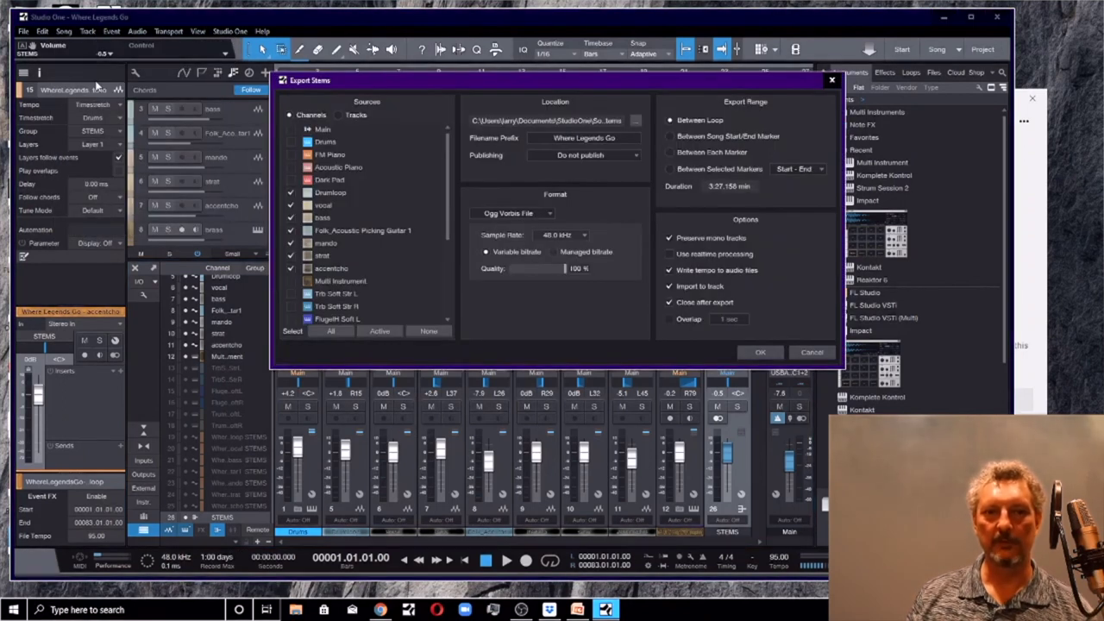
{"action": "left_click", "coordinate": [290, 231]}
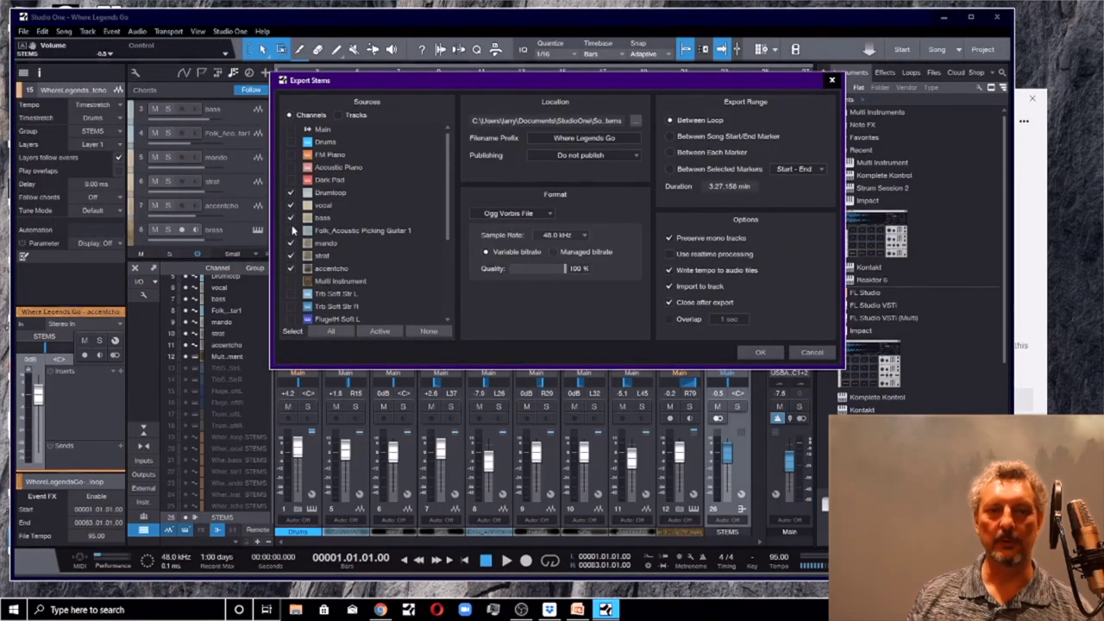
{"action": "left_click", "coordinate": [290, 218]}
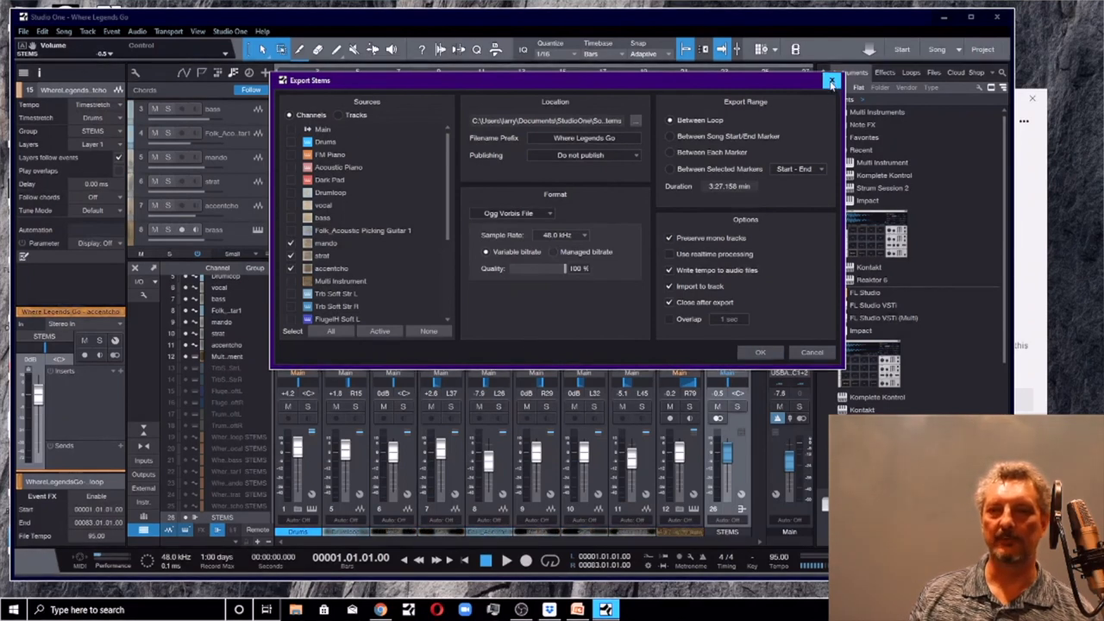
{"action": "left_click", "coordinate": [811, 353]}
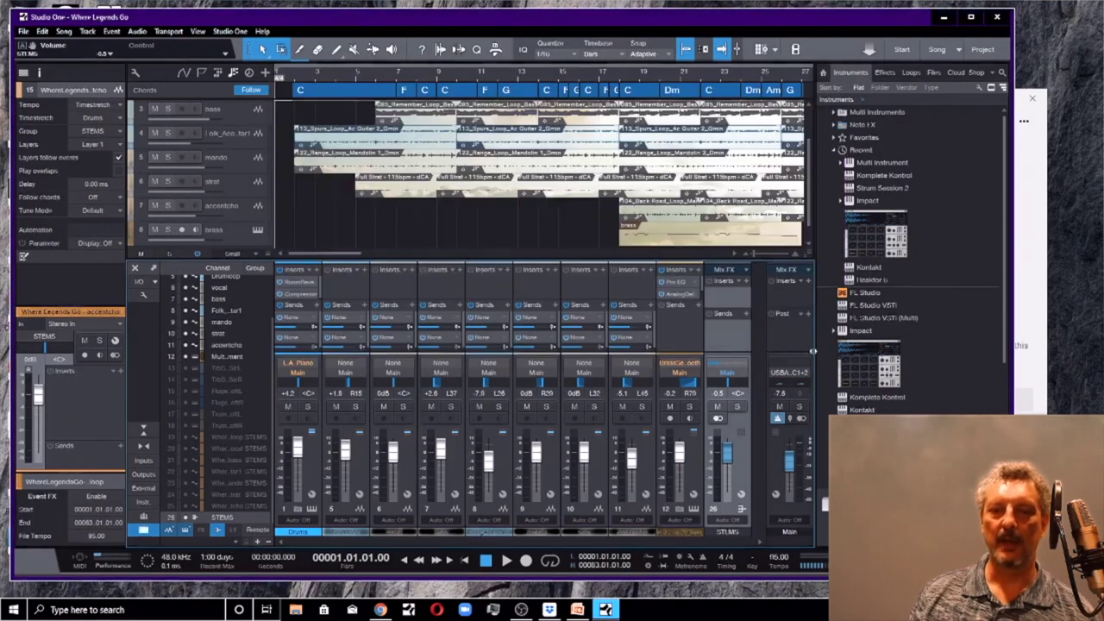